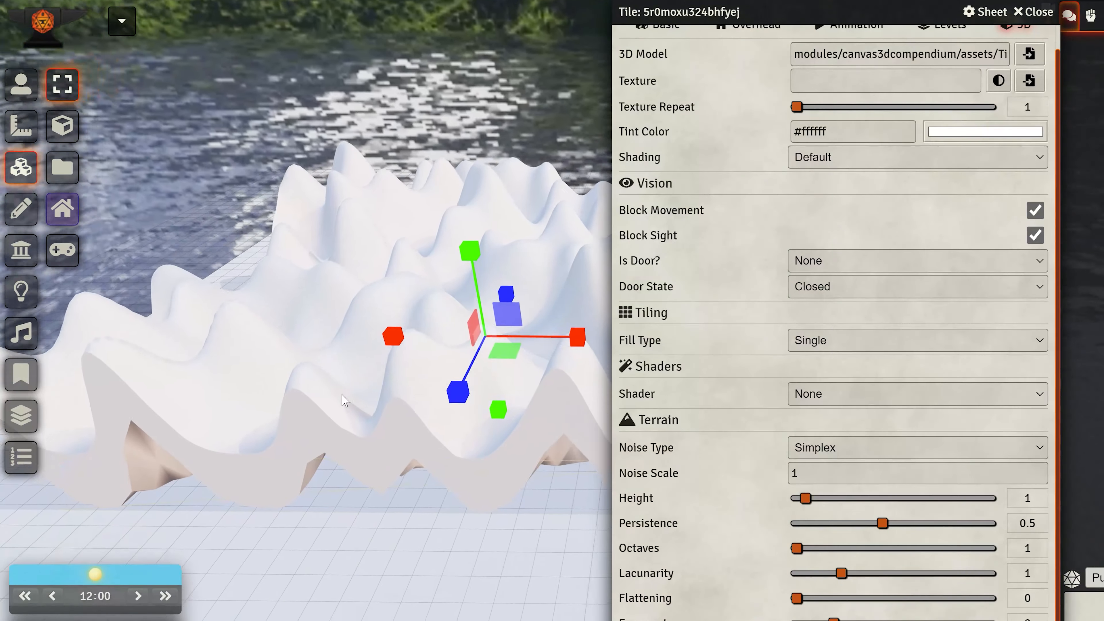
Set the terrain tile's noise scale to 5 to stretch out its hills
{"action": "right_click_drag", "start_coordinate": [303, 530], "coordinate": [332, 456]}
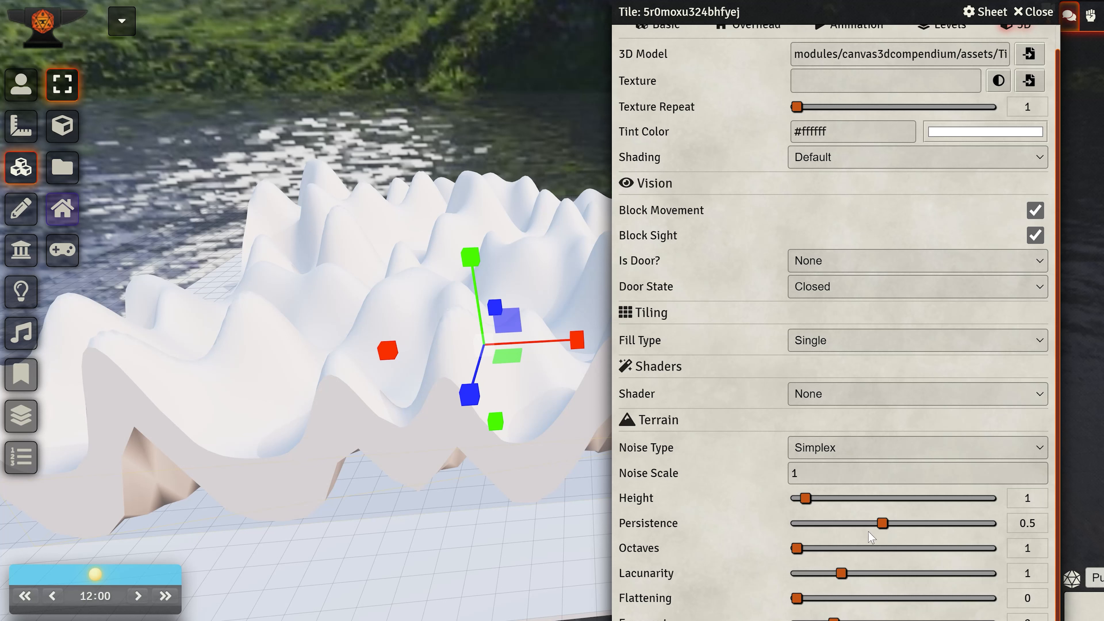
{"action": "key", "text": "Tab"}
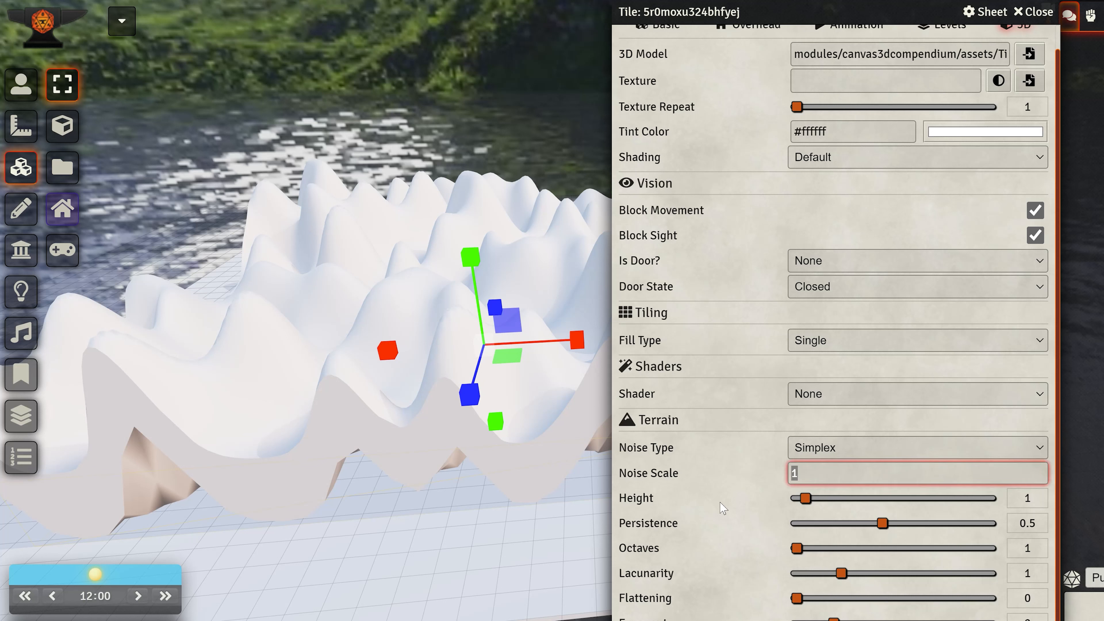
{"action": "key", "text": "Tab"}
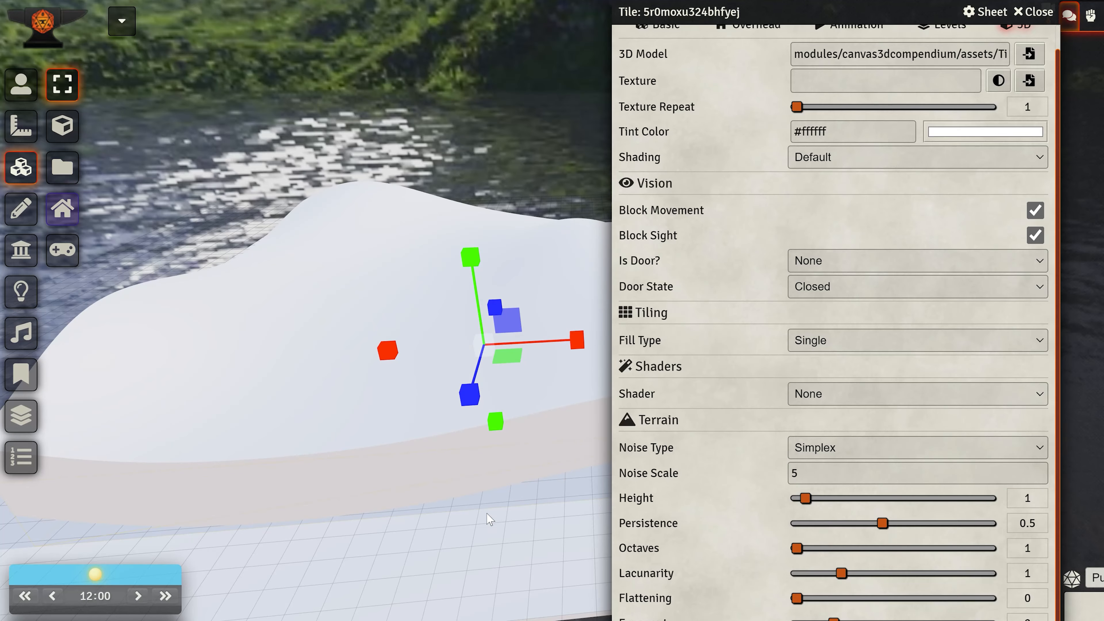
{"action": "left_click_drag", "start_coordinate": [490, 520], "coordinate": [645, 545]}
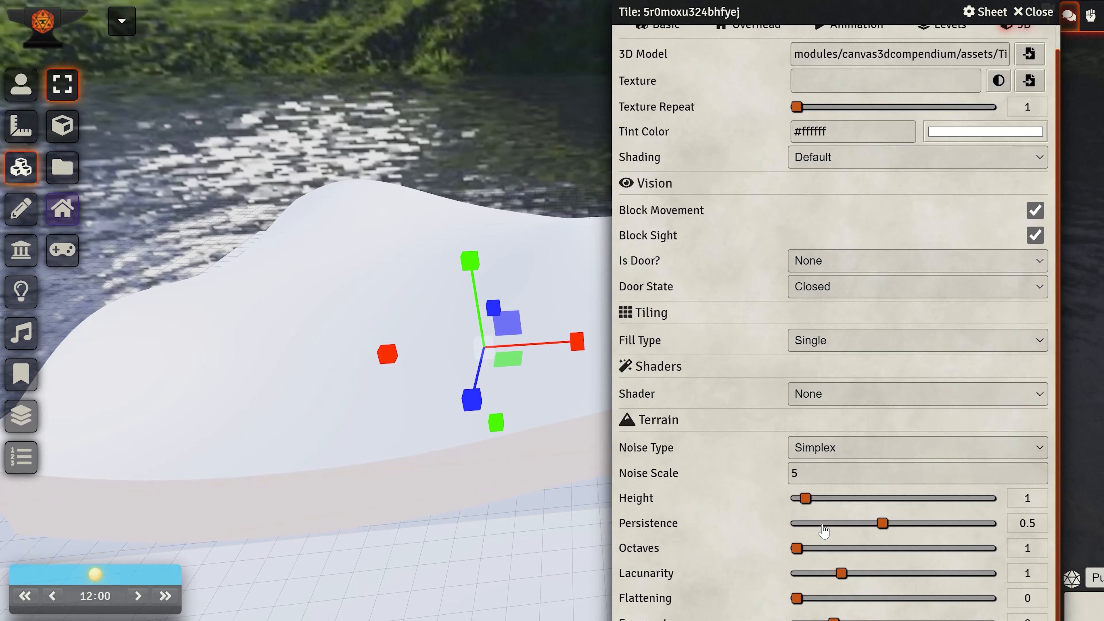
Set the terrain tile's noise scale to 2
{"action": "double_click", "coordinate": [794, 473]}
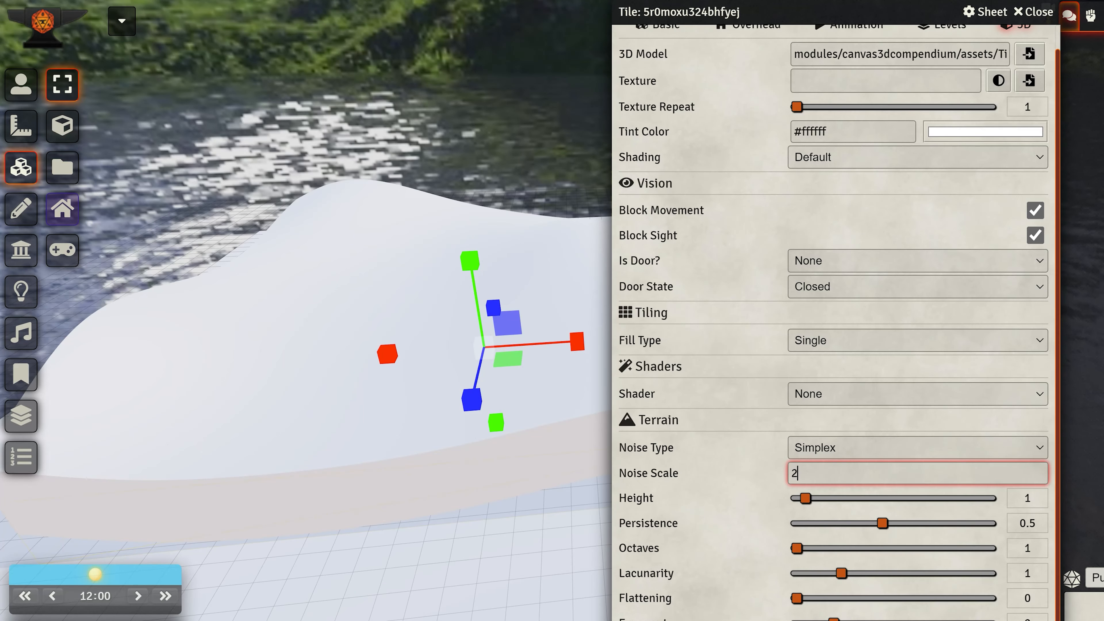
{"action": "type", "text": "2"}
{"action": "left_click", "coordinate": [732, 433]}
{"action": "left_click_drag", "start_coordinate": [382, 498], "coordinate": [395, 473]}
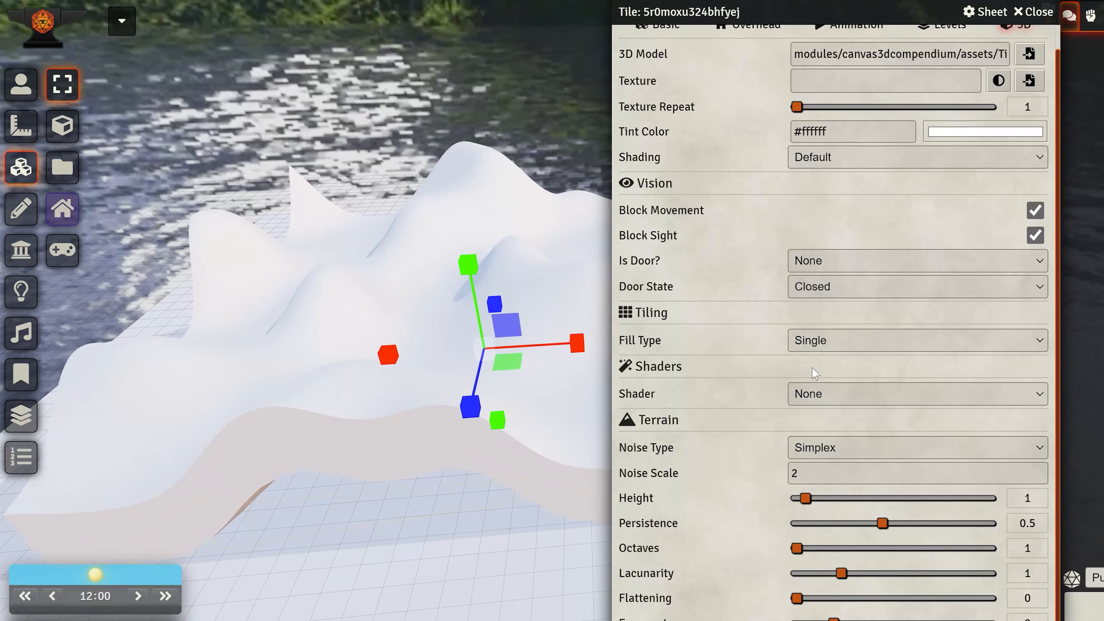
Search the material browser for "ground" and apply the Ground047 material as the tile's texture
{"action": "scroll", "coordinate": [732, 415], "scroll_direction": "up", "scroll_amount": 1}
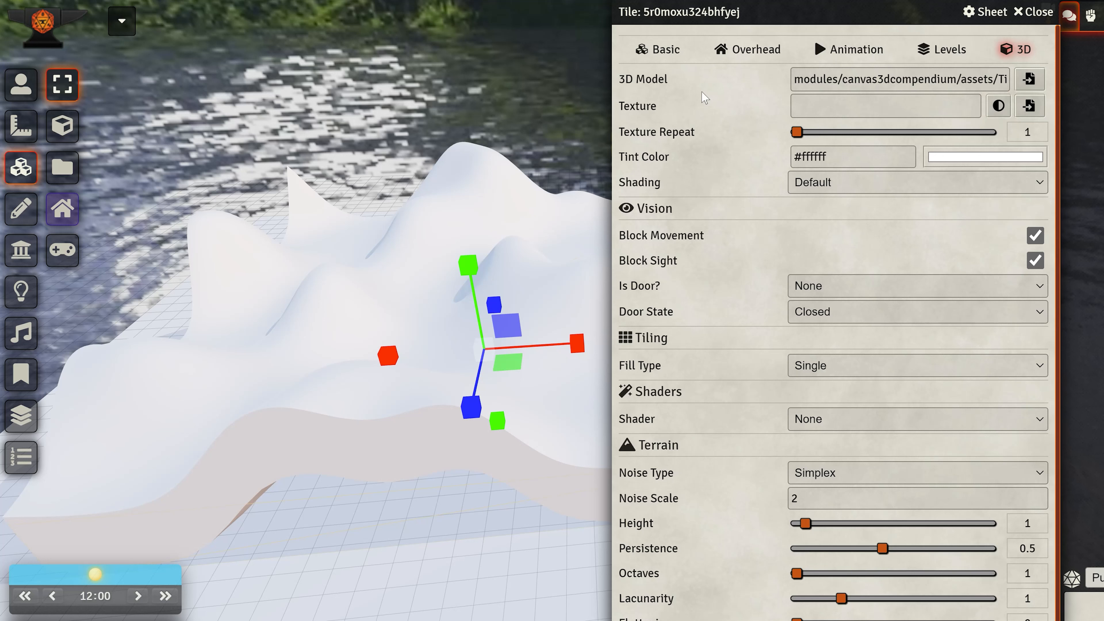
{"action": "left_click", "coordinate": [998, 107]}
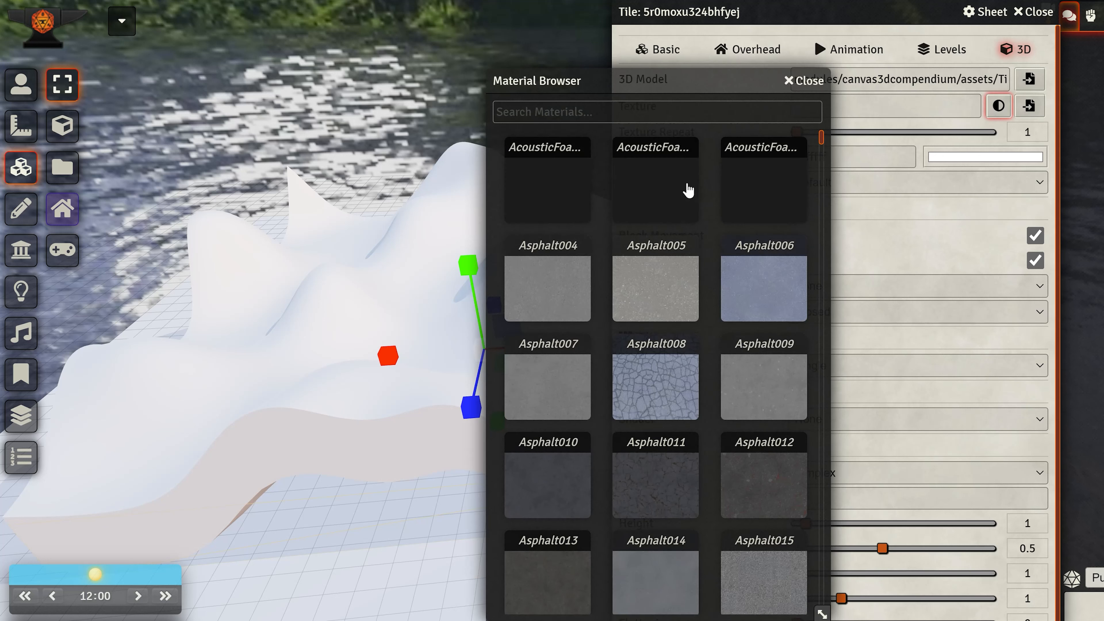
{"action": "scroll", "coordinate": [569, 450], "scroll_direction": "down", "scroll_amount": 20}
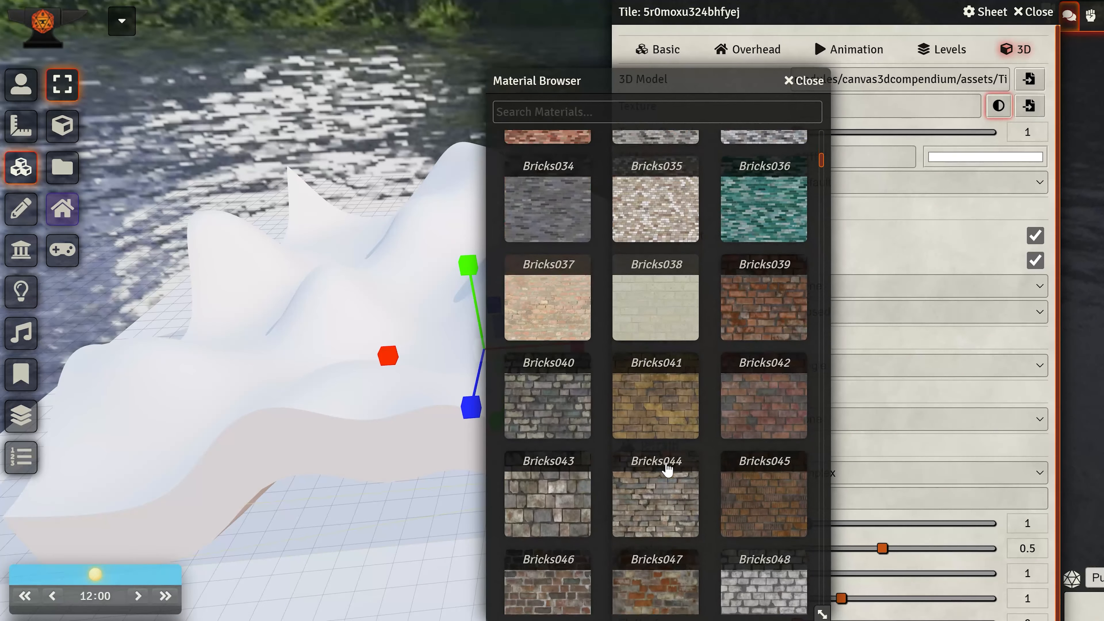
{"action": "scroll", "coordinate": [667, 470], "scroll_direction": "down", "scroll_amount": 20}
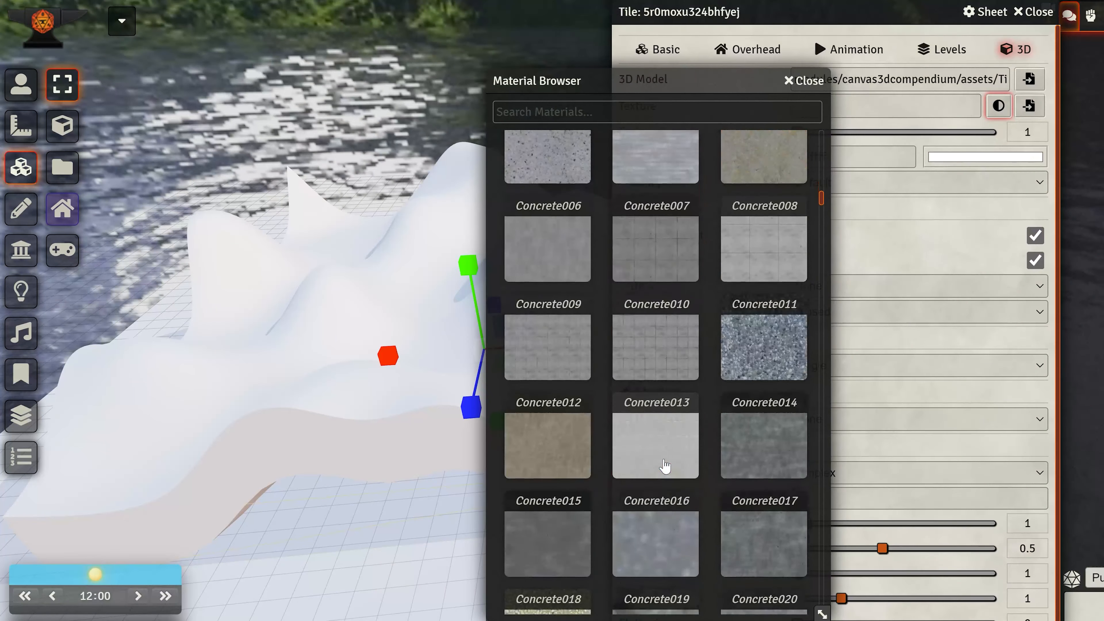
{"action": "scroll", "coordinate": [664, 463], "scroll_direction": "down", "scroll_amount": 20}
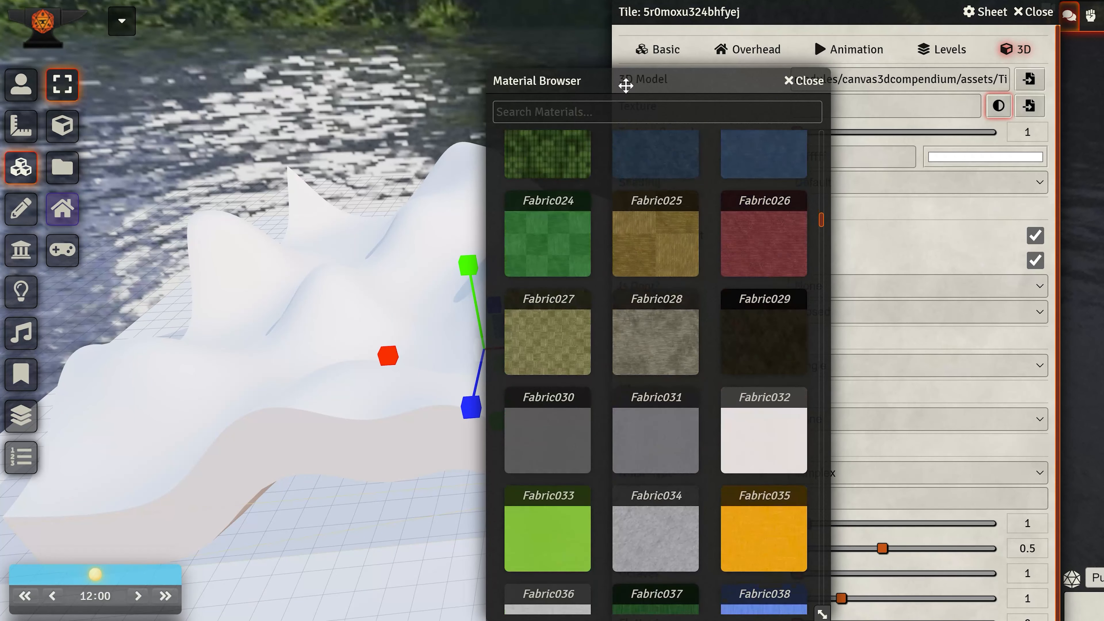
{"action": "type", "text": "ground"}
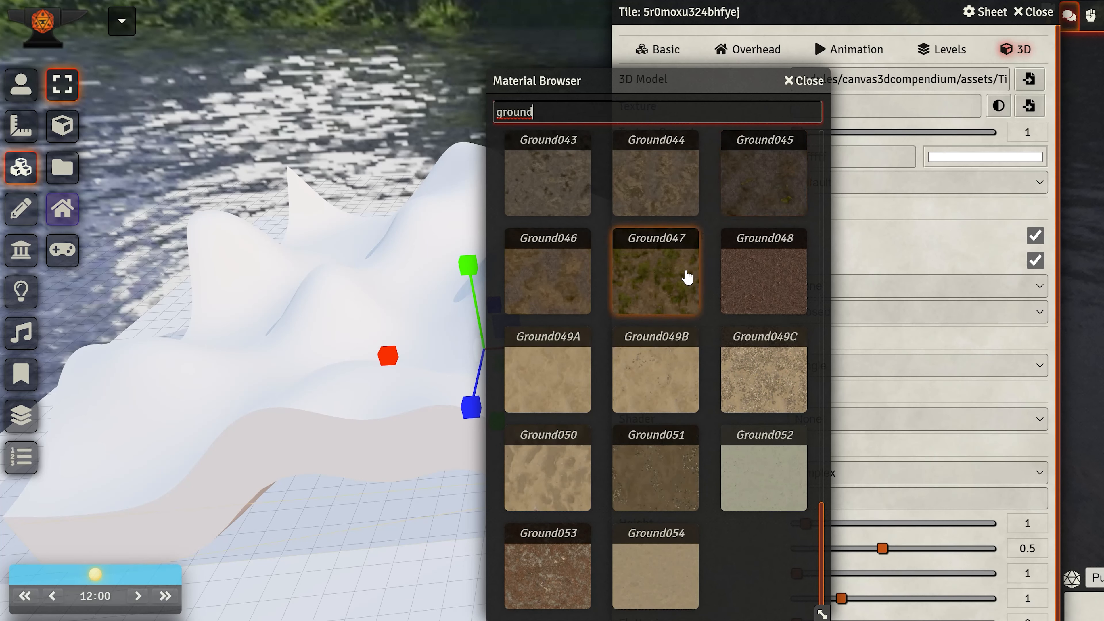
{"action": "left_click", "coordinate": [678, 280]}
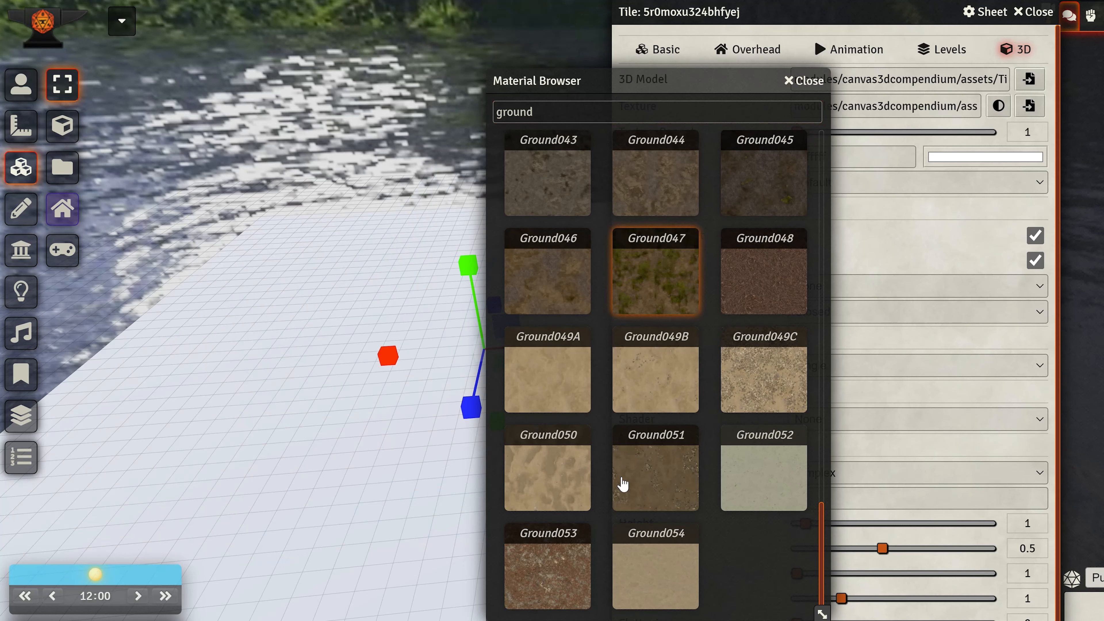
{"action": "left_click", "coordinate": [800, 76]}
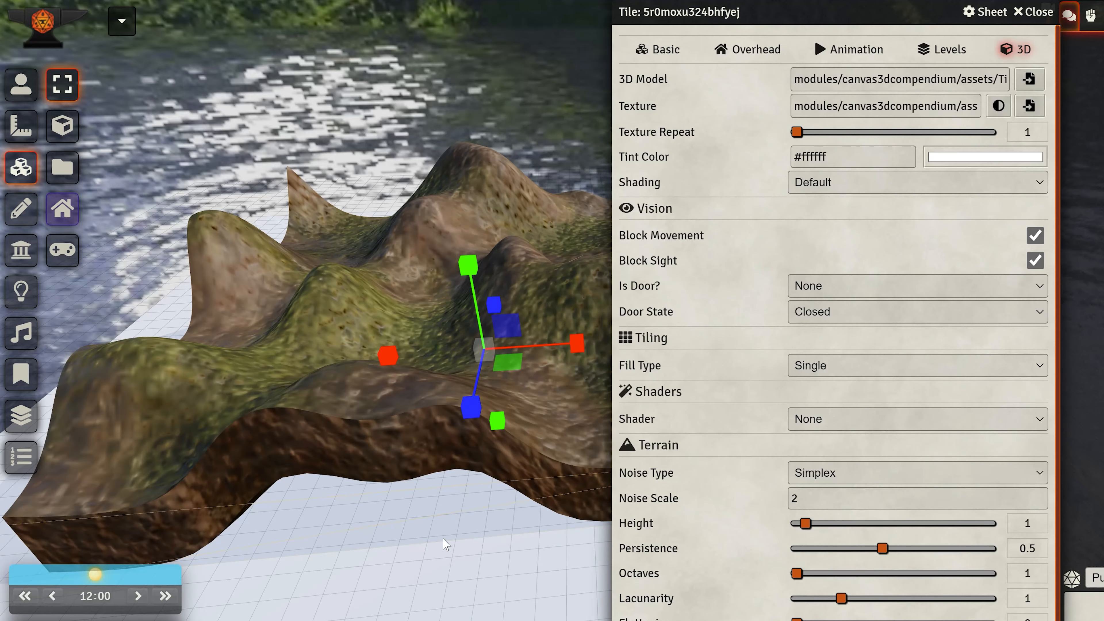
Set the texture repeat of the ground material to 8
{"action": "mouse_move", "coordinate": [443, 541]}
{"action": "middle_mouse_down"}
{"action": "mouse_move", "coordinate": [301, 531]}
{"action": "mouse_move", "coordinate": [395, 577]}
{"action": "mouse_move", "coordinate": [439, 545]}
{"action": "middle_mouse_up"}
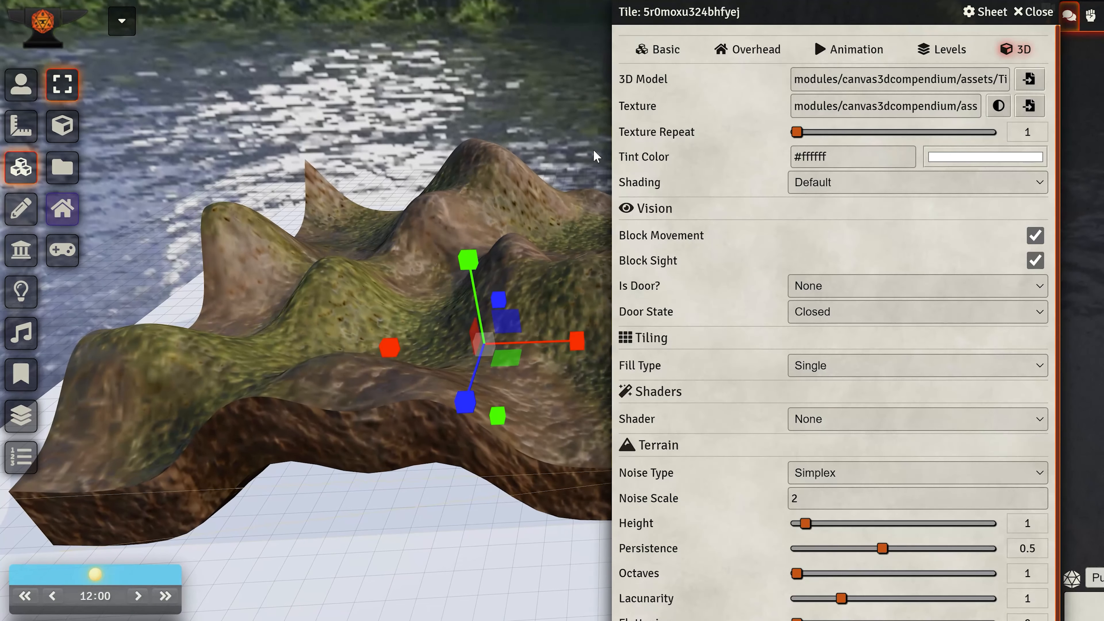
{"action": "left_click_drag", "start_coordinate": [803, 136], "coordinate": [821, 137]}
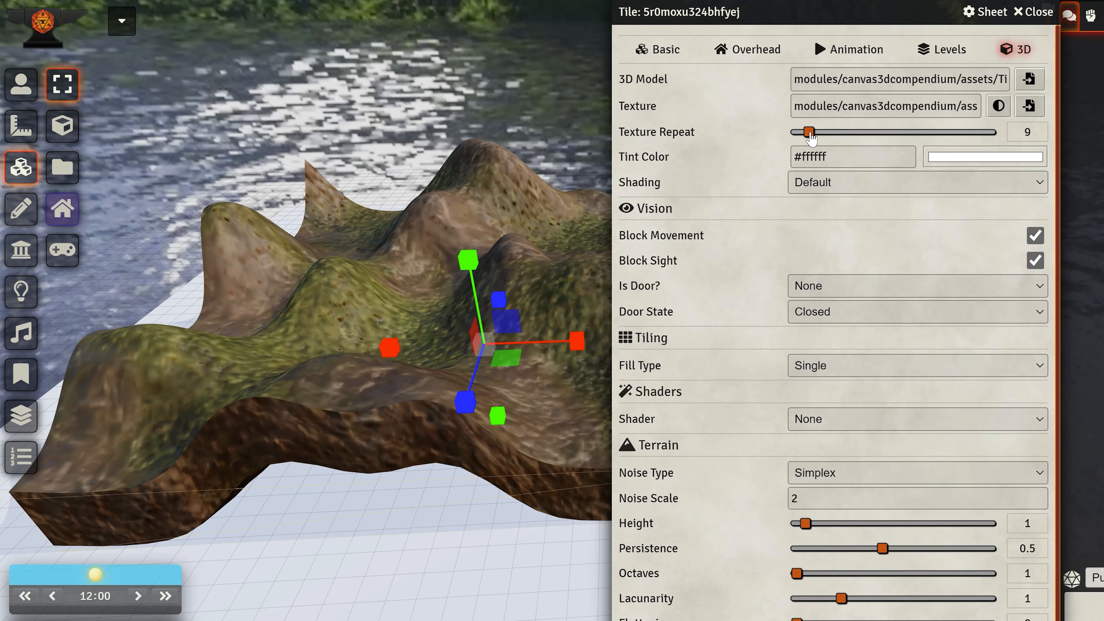
{"action": "scroll", "coordinate": [661, 494], "scroll_direction": "down", "scroll_amount": 1}
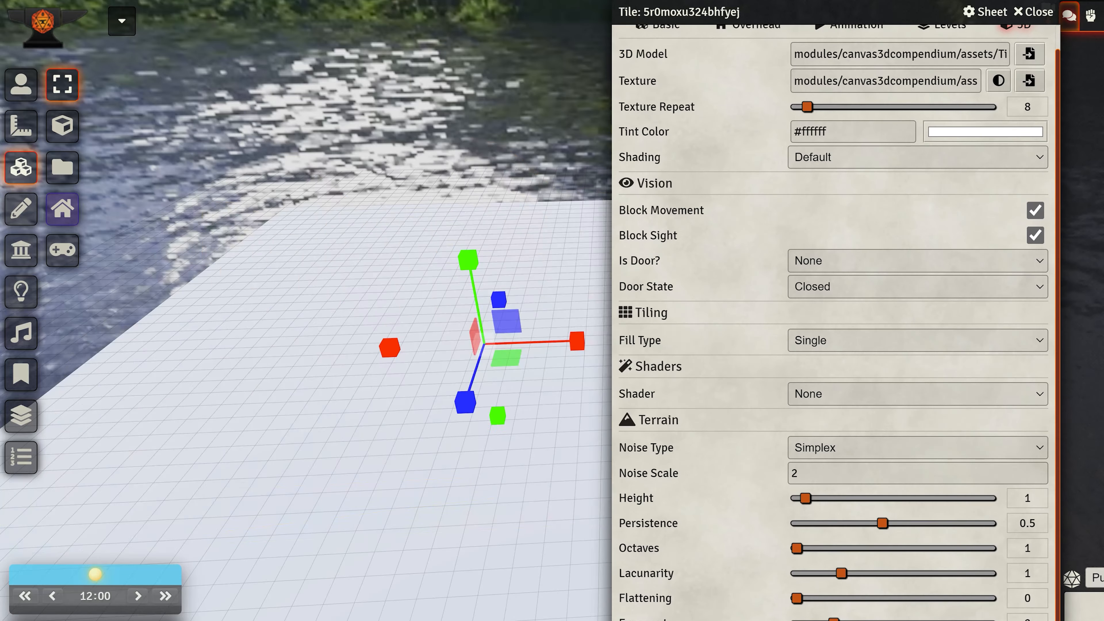
{"action": "mouse_move", "coordinate": [409, 533]}
{"action": "left_mouse_down"}
{"action": "mouse_move", "coordinate": [365, 549]}
{"action": "mouse_move", "coordinate": [583, 539]}
{"action": "mouse_move", "coordinate": [394, 523]}
{"action": "mouse_move", "coordinate": [407, 532]}
{"action": "left_mouse_up"}
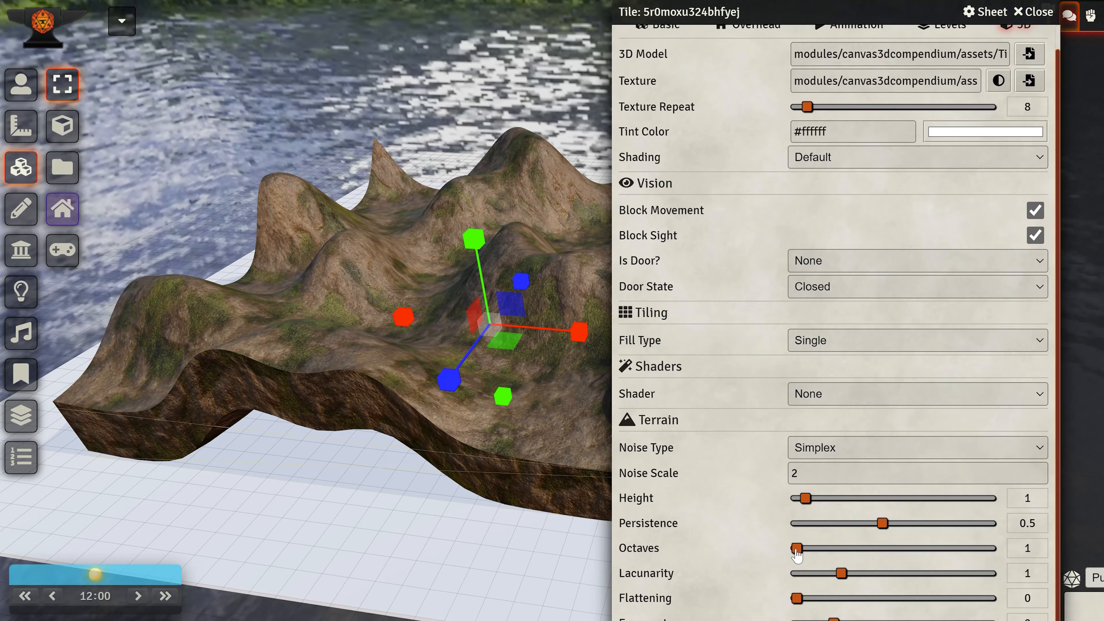
Raise the terrain's octaves to 8, trying lacunarity at 1.8 and then setting it to 0.9
{"action": "left_click_drag", "start_coordinate": [796, 550], "coordinate": [881, 574]}
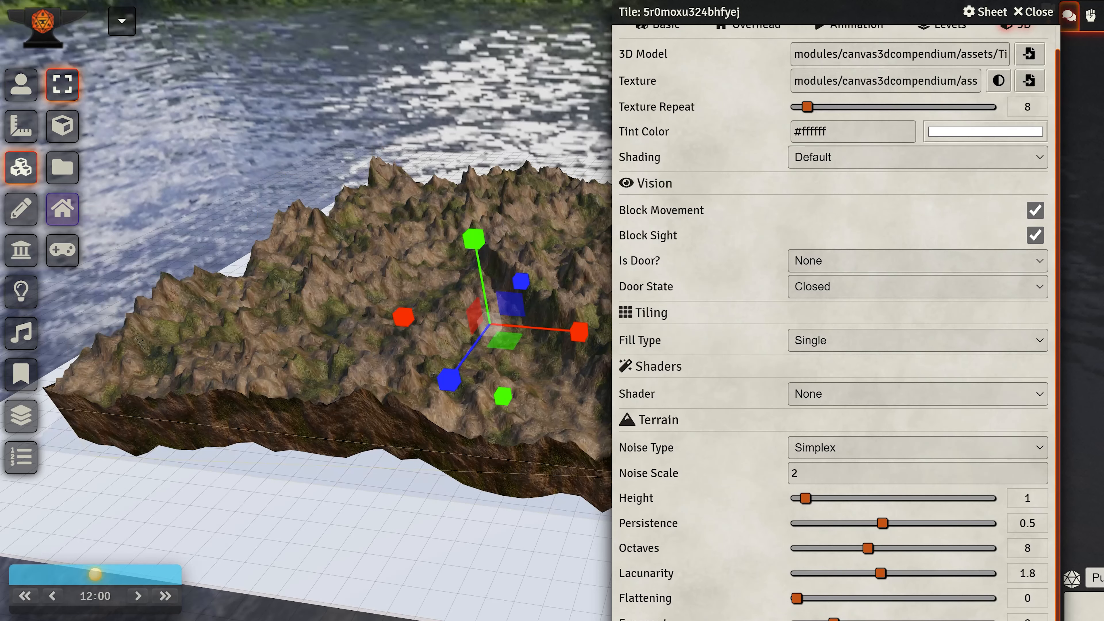
{"action": "left_click", "coordinate": [835, 574]}
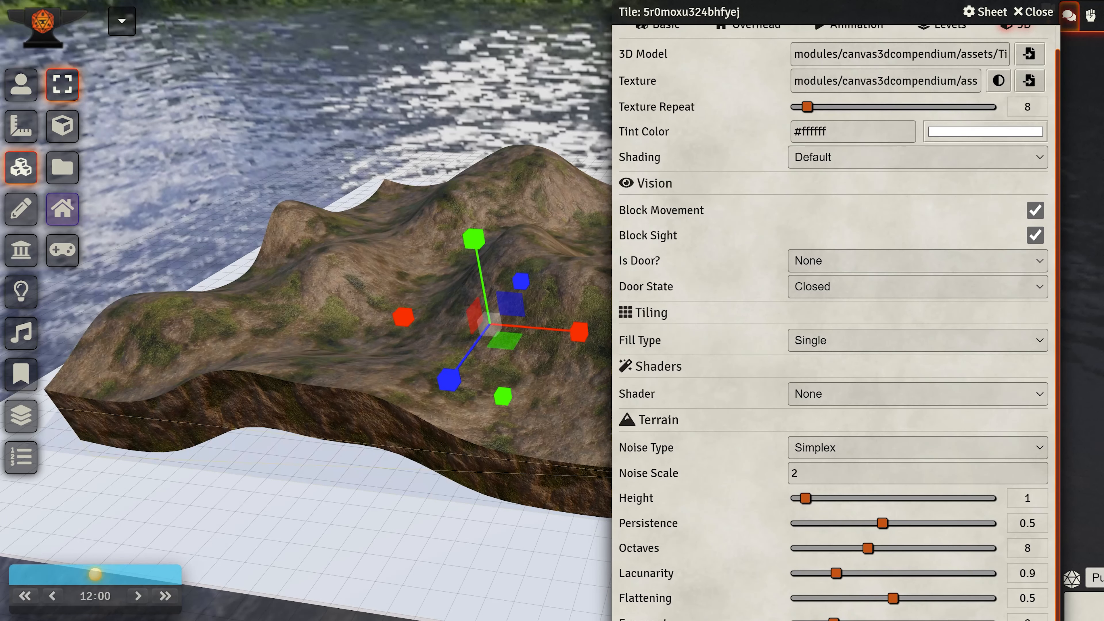
Try out flattening on the terrain, return it to 0, and raise the exponent moderately
{"action": "left_click_drag", "start_coordinate": [893, 598], "coordinate": [938, 608]}
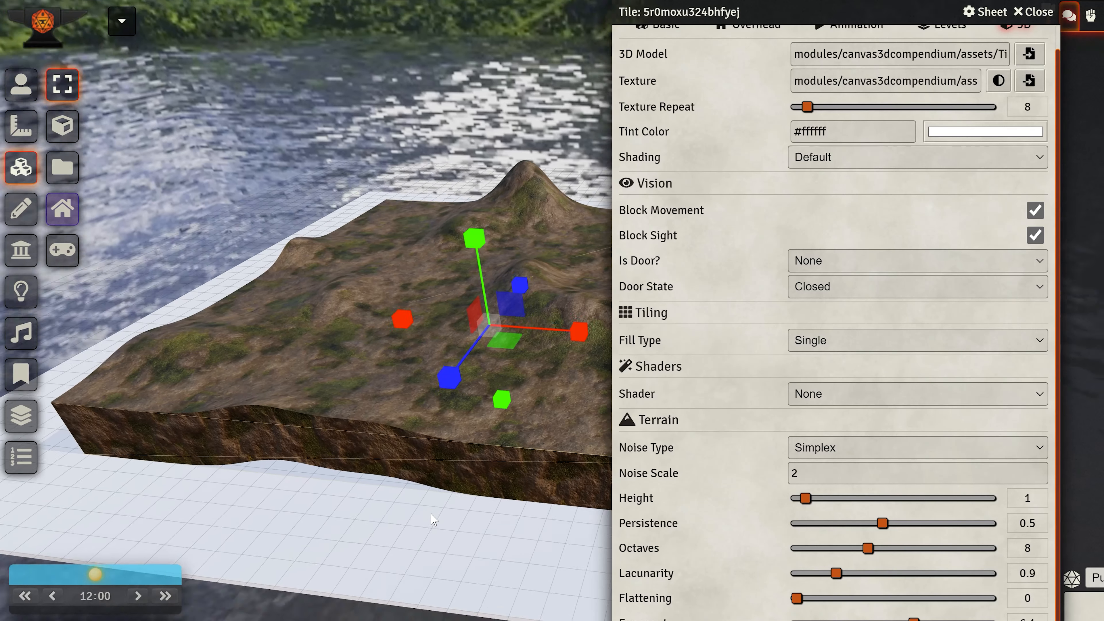
{"action": "left_click_drag", "start_coordinate": [431, 514], "coordinate": [438, 495]}
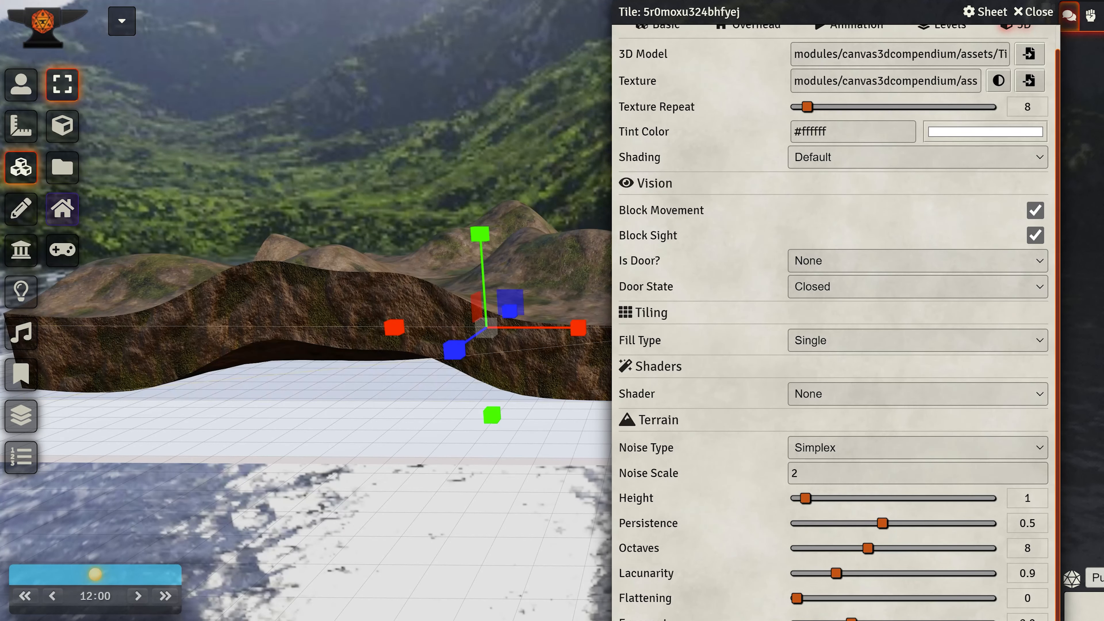
{"action": "mouse_move", "coordinate": [421, 475]}
{"action": "left_mouse_down"}
{"action": "mouse_move", "coordinate": [427, 495]}
{"action": "mouse_move", "coordinate": [582, 469]}
{"action": "mouse_move", "coordinate": [546, 453]}
{"action": "mouse_move", "coordinate": [399, 478]}
{"action": "mouse_move", "coordinate": [418, 470]}
{"action": "left_mouse_up"}
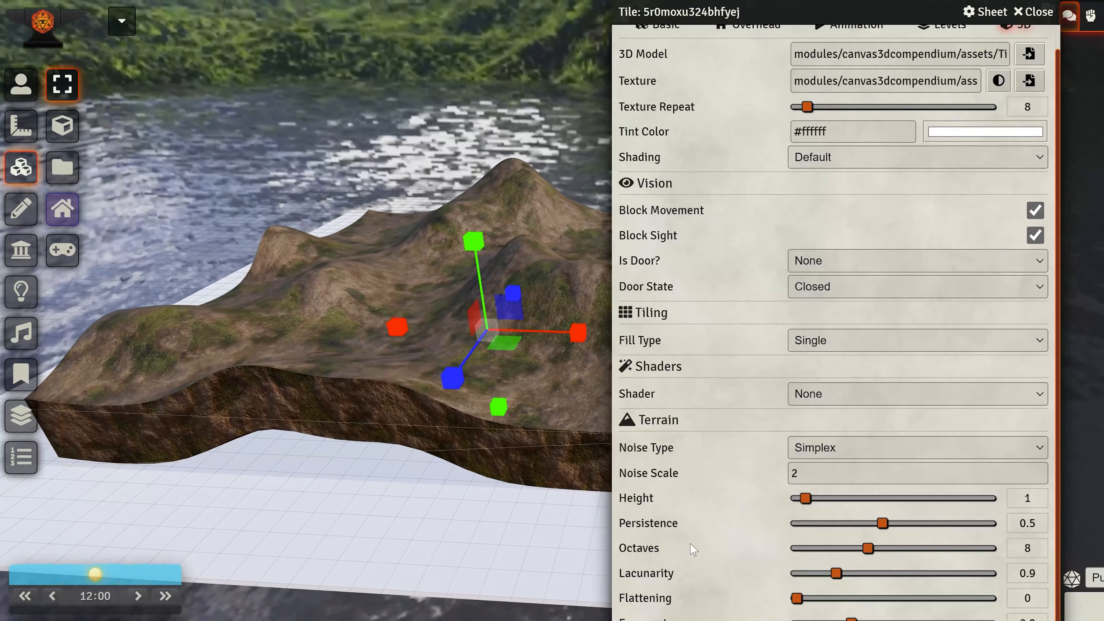
Compare octaves values of 17, 3, 5 and 7 on the terrain and settle on 4
{"action": "left_click_drag", "start_coordinate": [867, 549], "coordinate": [959, 548]}
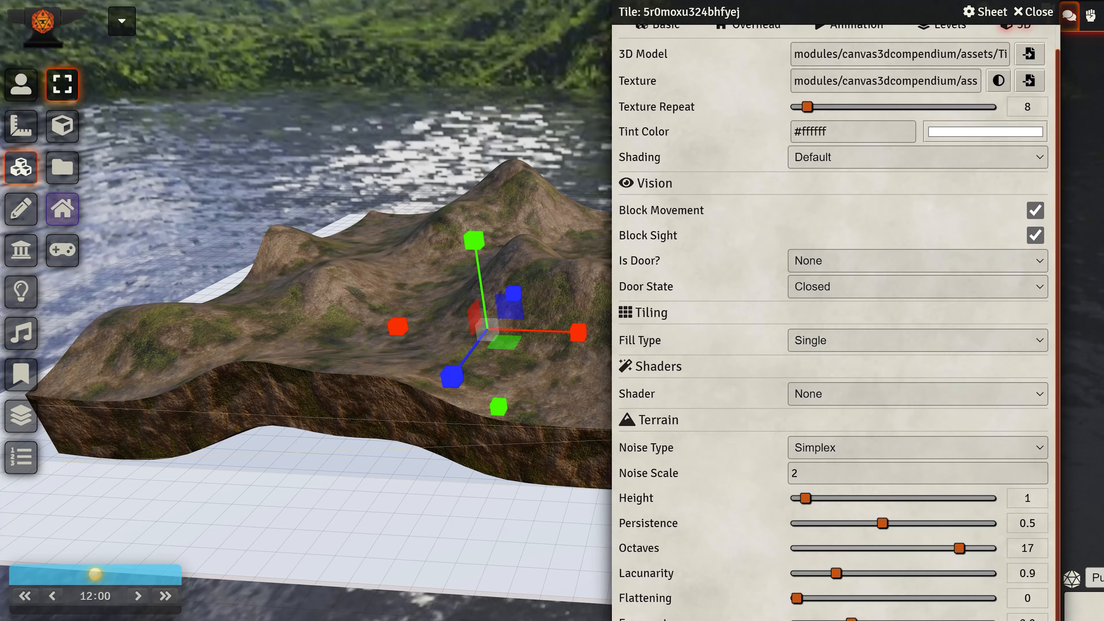
{"action": "left_click", "coordinate": [816, 548]}
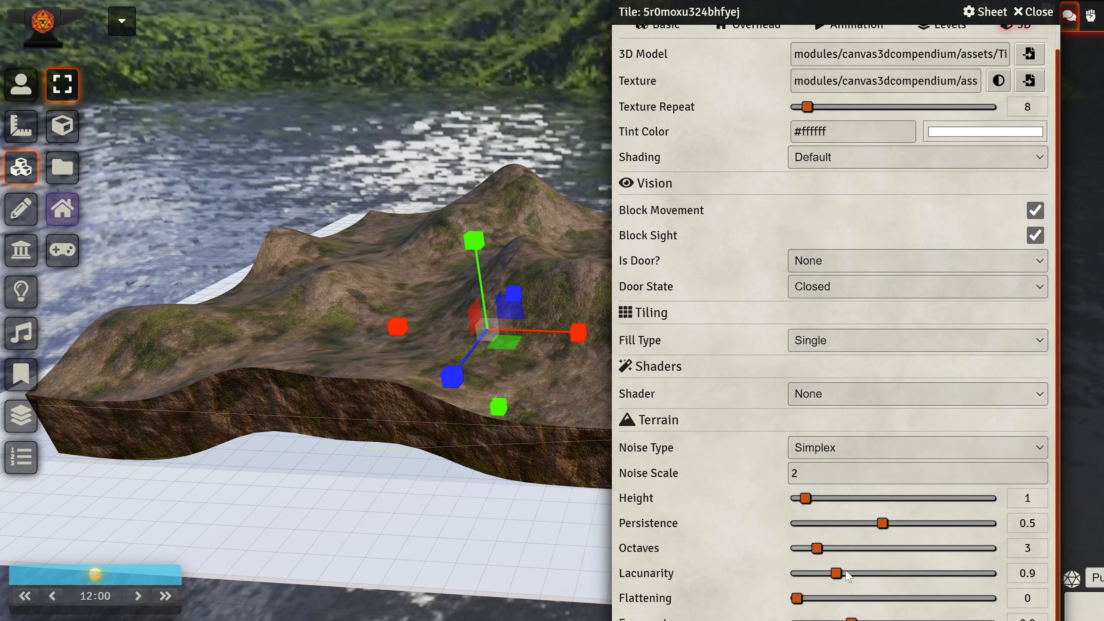
{"action": "left_click", "coordinate": [804, 549]}
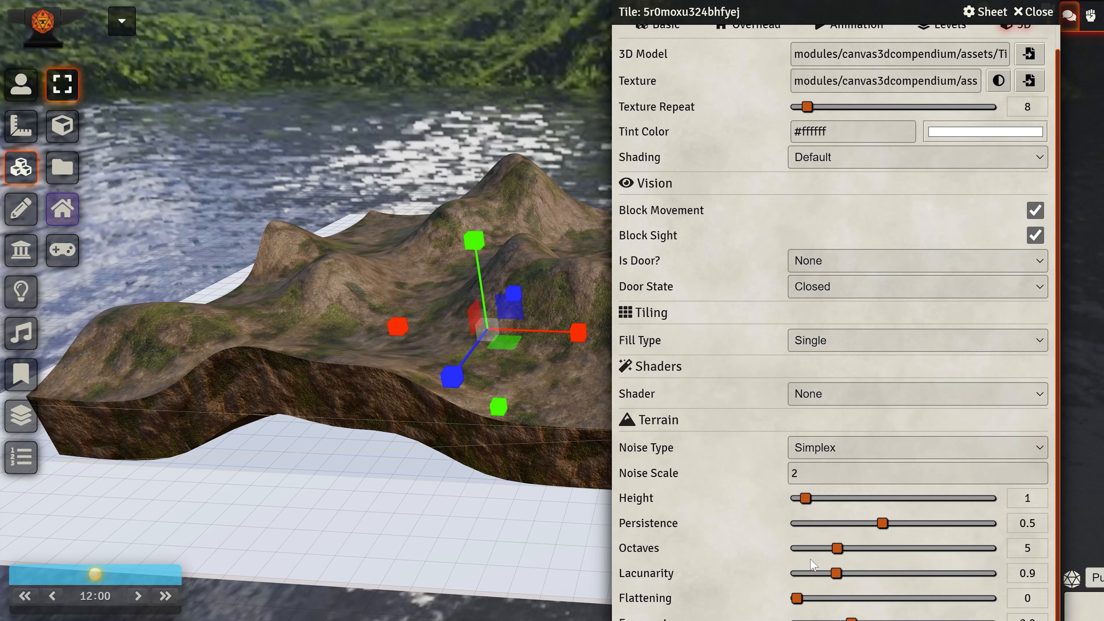
{"action": "left_click", "coordinate": [853, 550]}
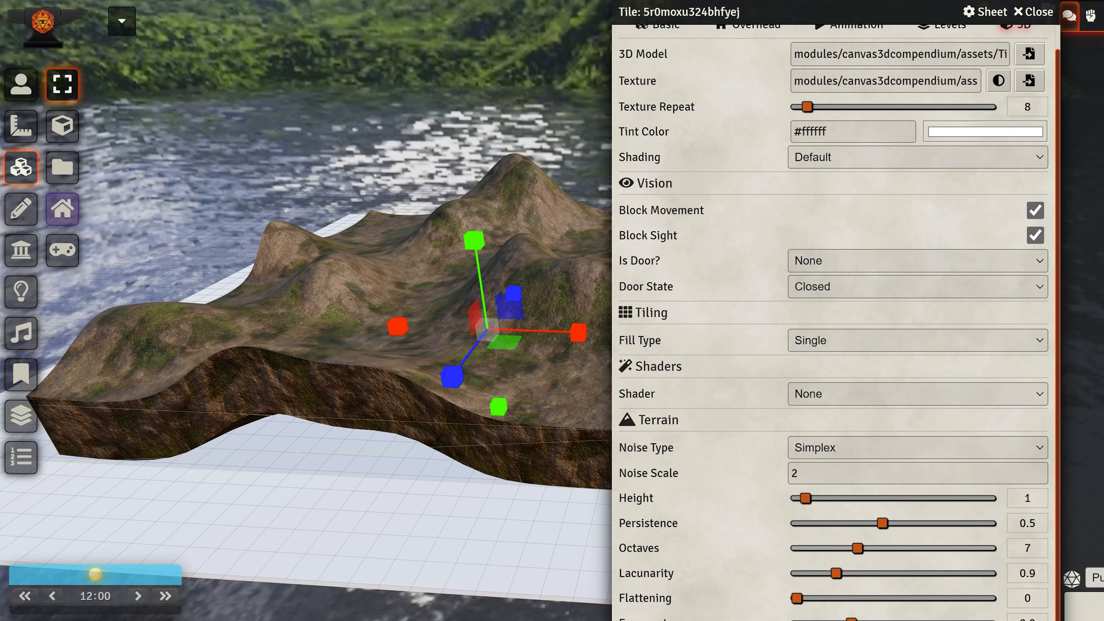
{"action": "left_click", "coordinate": [825, 549]}
Try persistence at 0.3 and 0.9, and settle on 0.4
{"action": "left_click", "coordinate": [837, 524]}
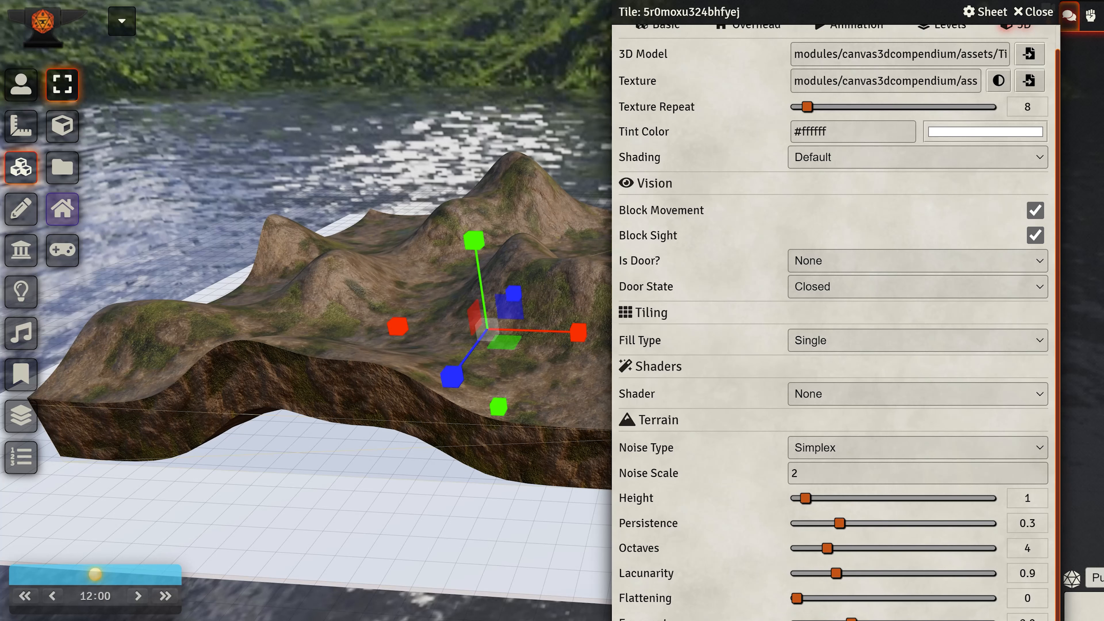
{"action": "left_click", "coordinate": [926, 524]}
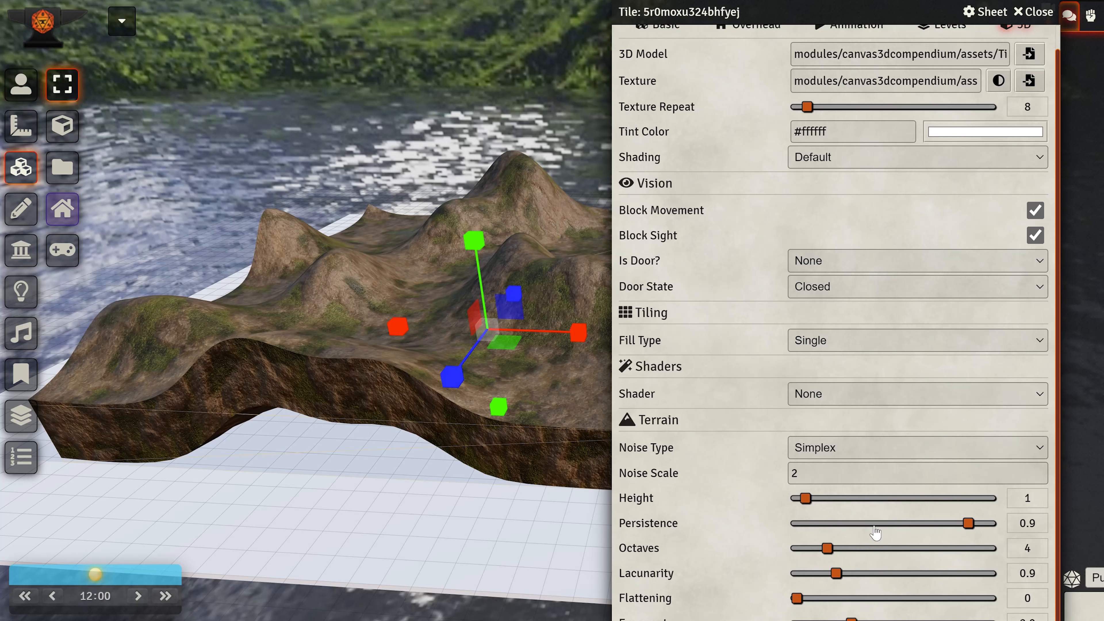
{"action": "left_click", "coordinate": [861, 524]}
Try the terrain's lacunarity at 2 and settle on 1.2
{"action": "left_click", "coordinate": [890, 574]}
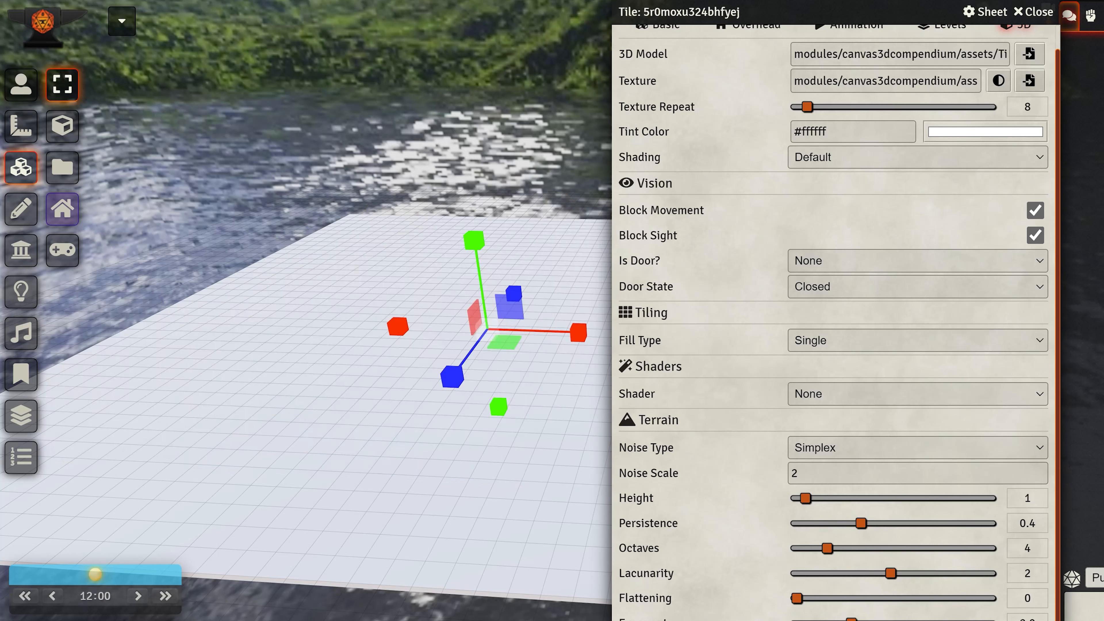
{"action": "left_click", "coordinate": [851, 573]}
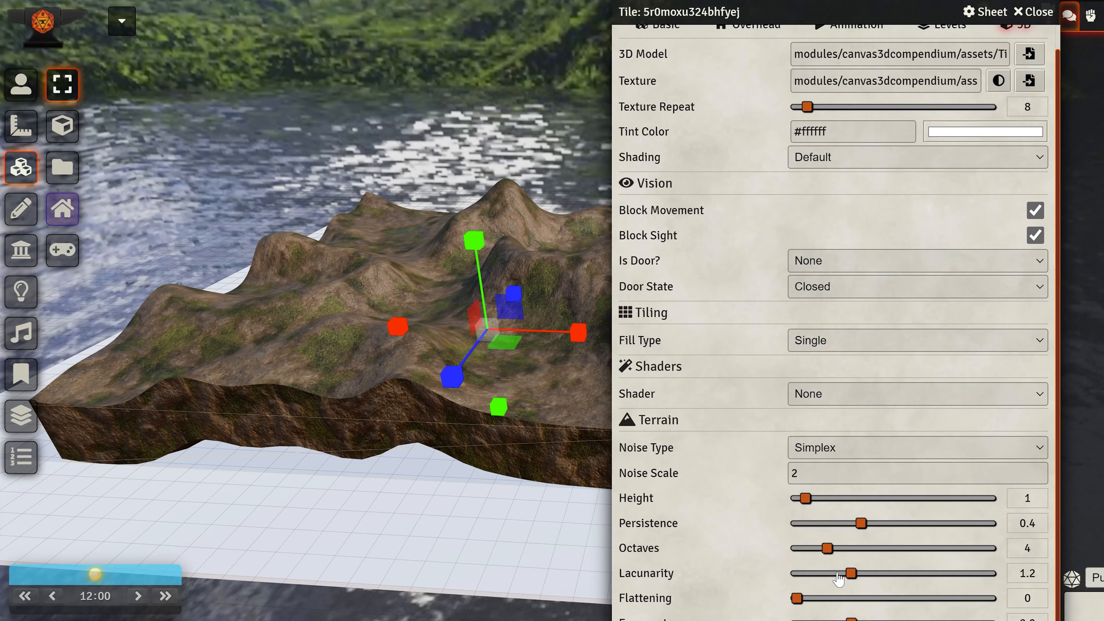
{"action": "mouse_move", "coordinate": [424, 514]}
{"action": "middle_mouse_down"}
{"action": "mouse_move", "coordinate": [523, 530]}
{"action": "mouse_move", "coordinate": [426, 527]}
{"action": "mouse_move", "coordinate": [405, 508]}
{"action": "middle_mouse_up"}
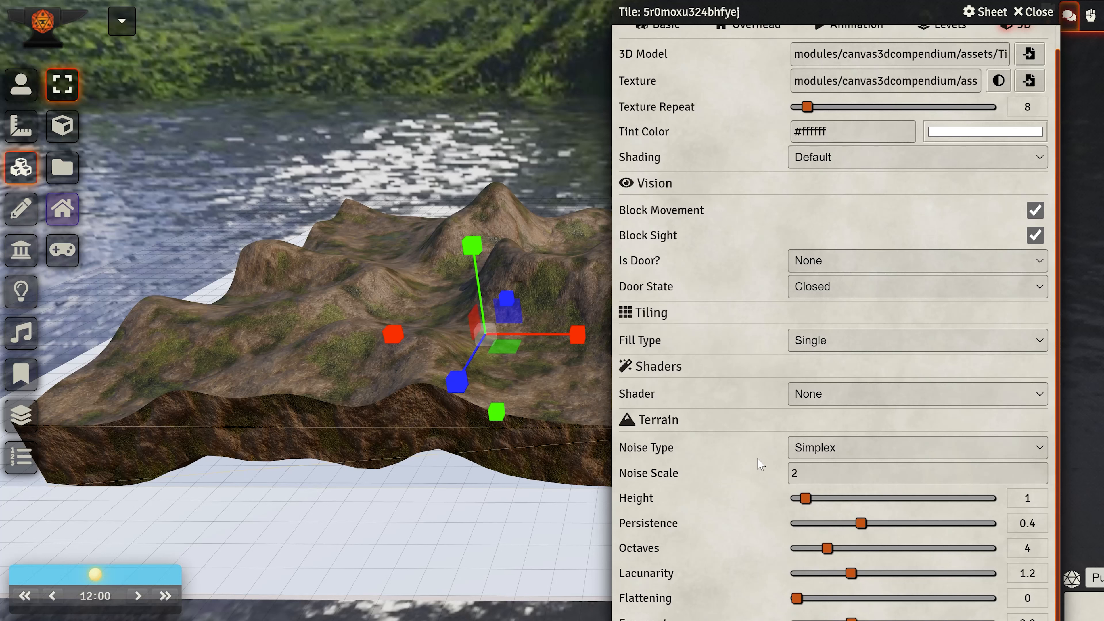
Keep the Simplex noise type and raise the terrain's height to 9.8
{"action": "left_click", "coordinate": [823, 456]}
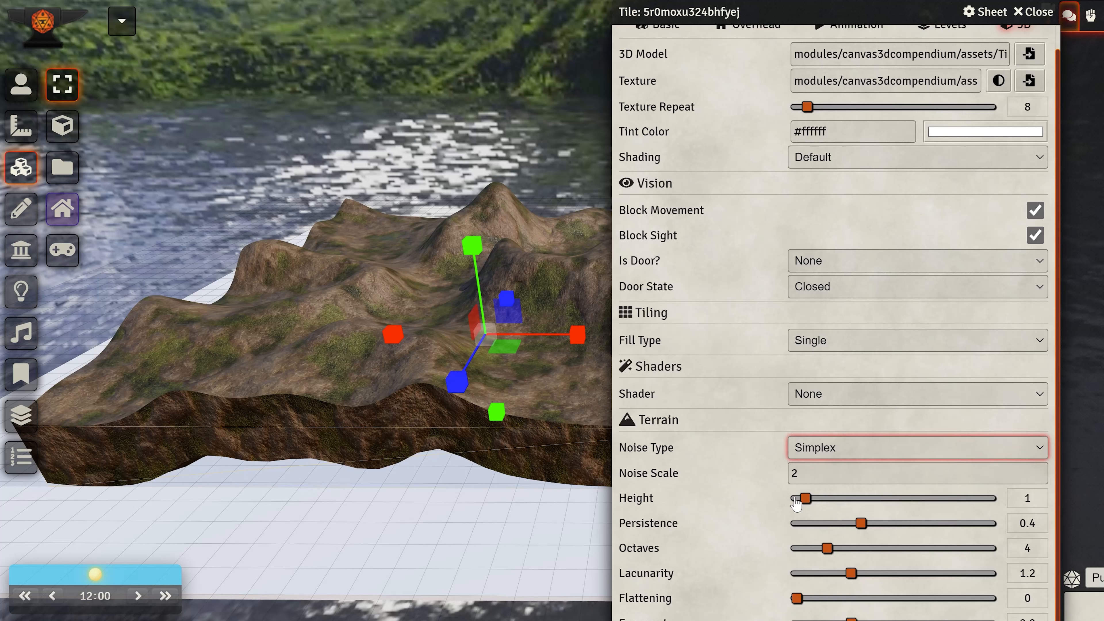
{"action": "left_click_drag", "start_coordinate": [794, 498], "coordinate": [807, 503]}
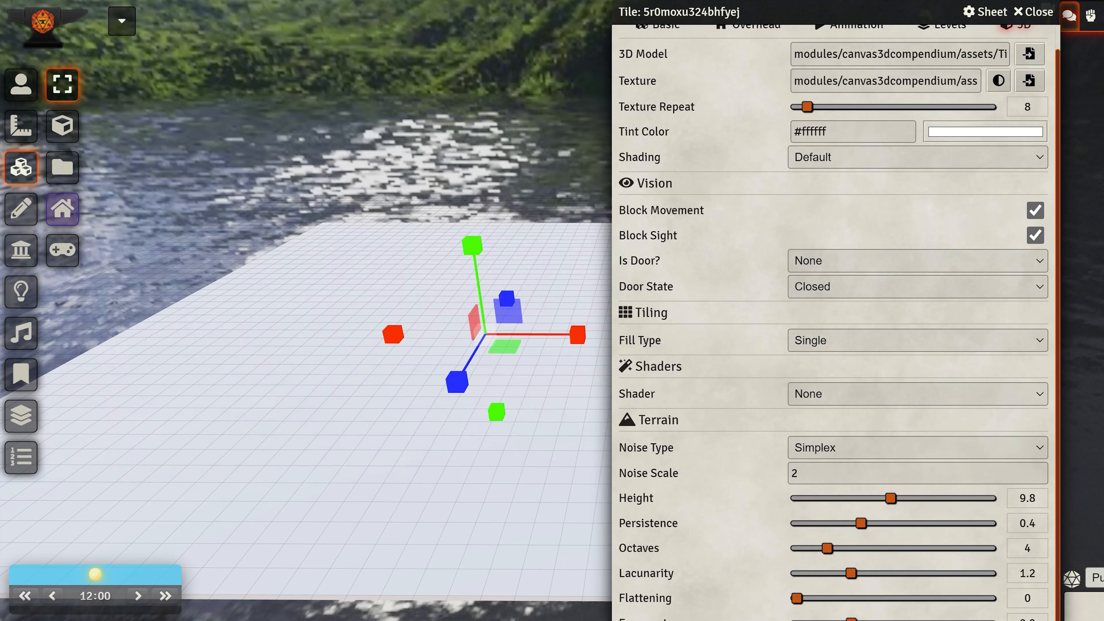
{"action": "scroll", "coordinate": [545, 482], "scroll_direction": "down", "scroll_amount": 5}
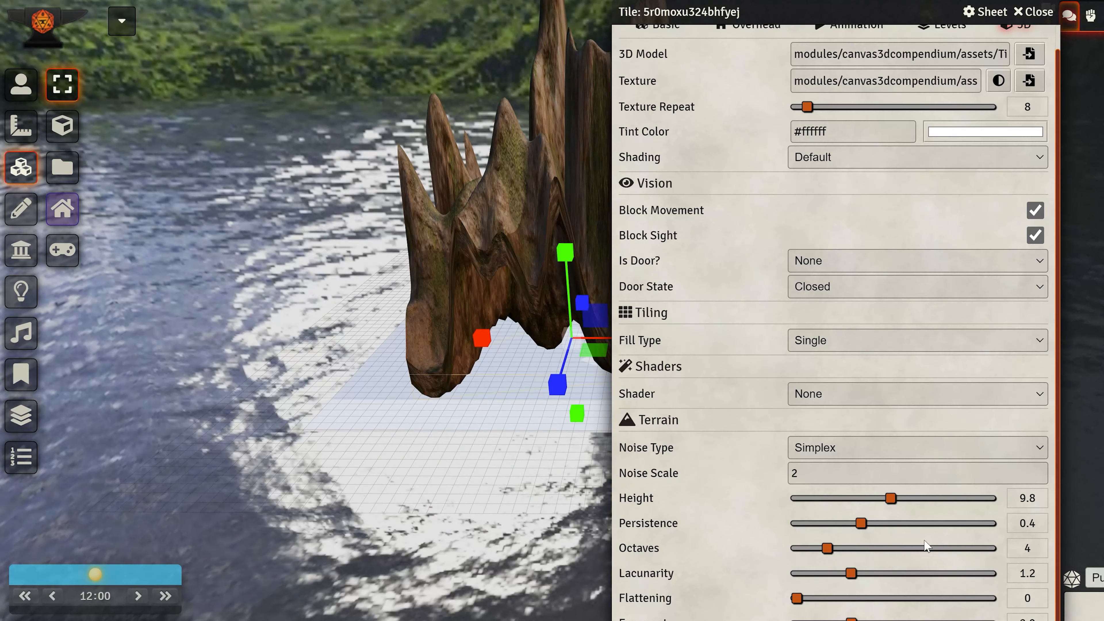
Lower the terrain's height to 3.9 and close the tile settings
{"action": "left_click", "coordinate": [833, 498]}
{"action": "scroll", "coordinate": [497, 485], "scroll_direction": "up", "scroll_amount": 5}
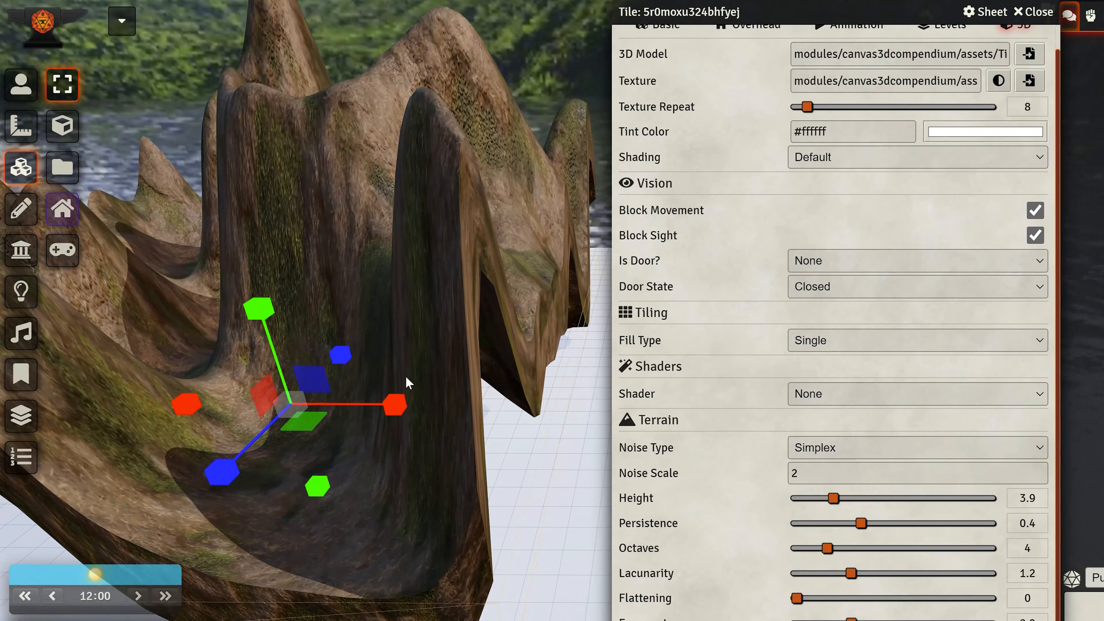
{"action": "left_click_drag", "start_coordinate": [406, 377], "coordinate": [438, 327]}
{"action": "right_click_drag", "start_coordinate": [438, 327], "coordinate": [540, 384]}
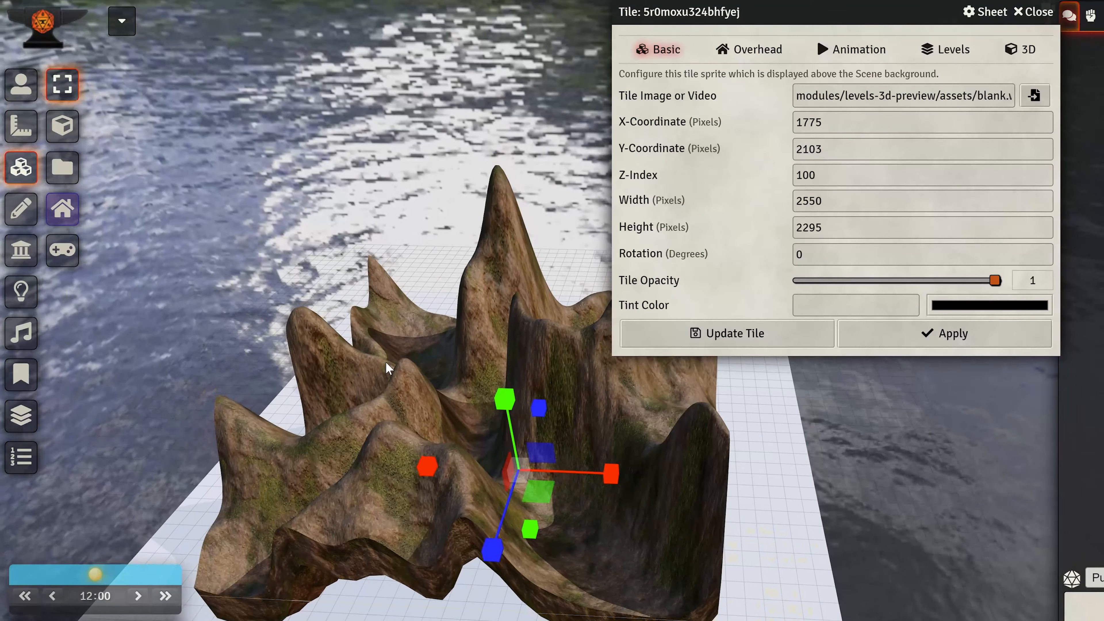
{"action": "left_click", "coordinate": [1041, 12]}
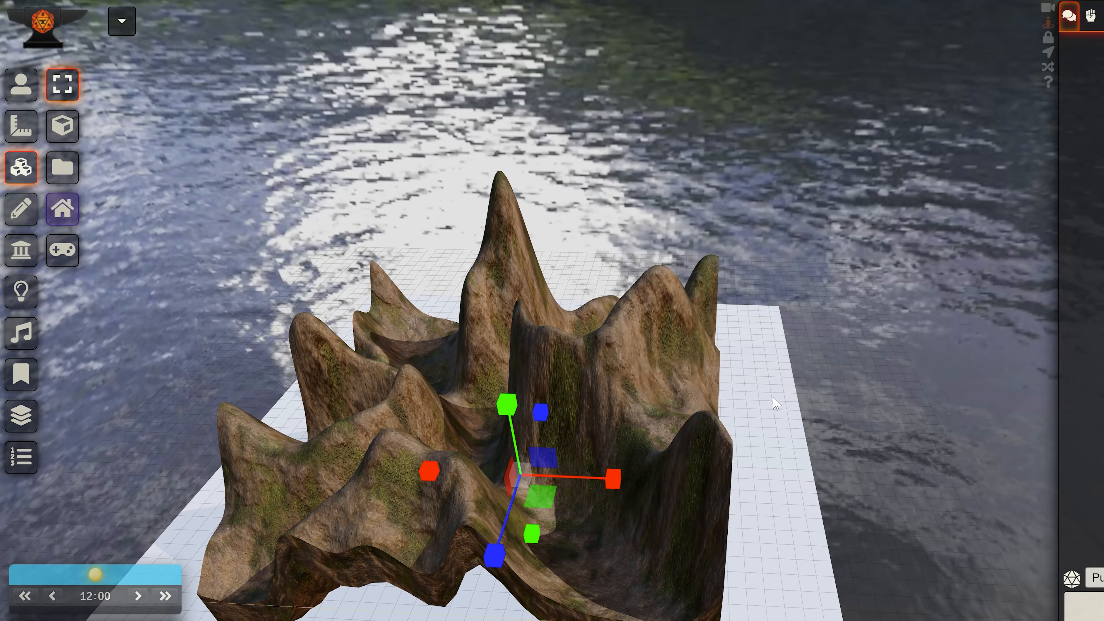
Reopen the terrain tile's 3D settings and try the Triplanar Mapping shader
{"action": "left_click_drag", "start_coordinate": [773, 403], "coordinate": [478, 386]}
{"action": "scroll", "coordinate": [694, 439], "scroll_direction": "up", "scroll_amount": 4}
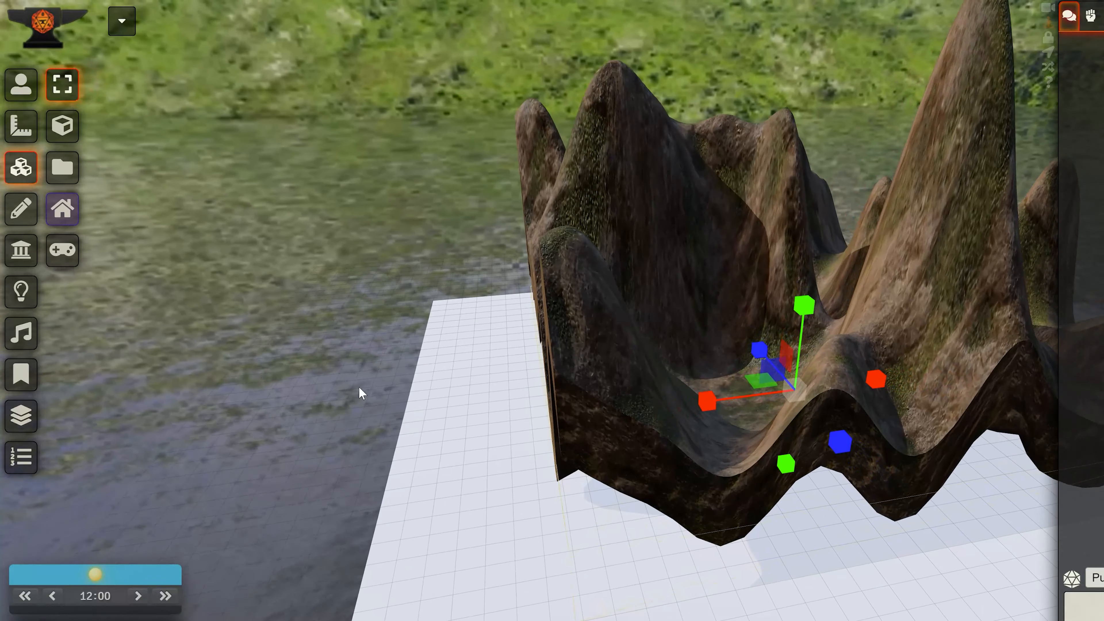
{"action": "left_click_drag", "start_coordinate": [360, 392], "coordinate": [607, 243]}
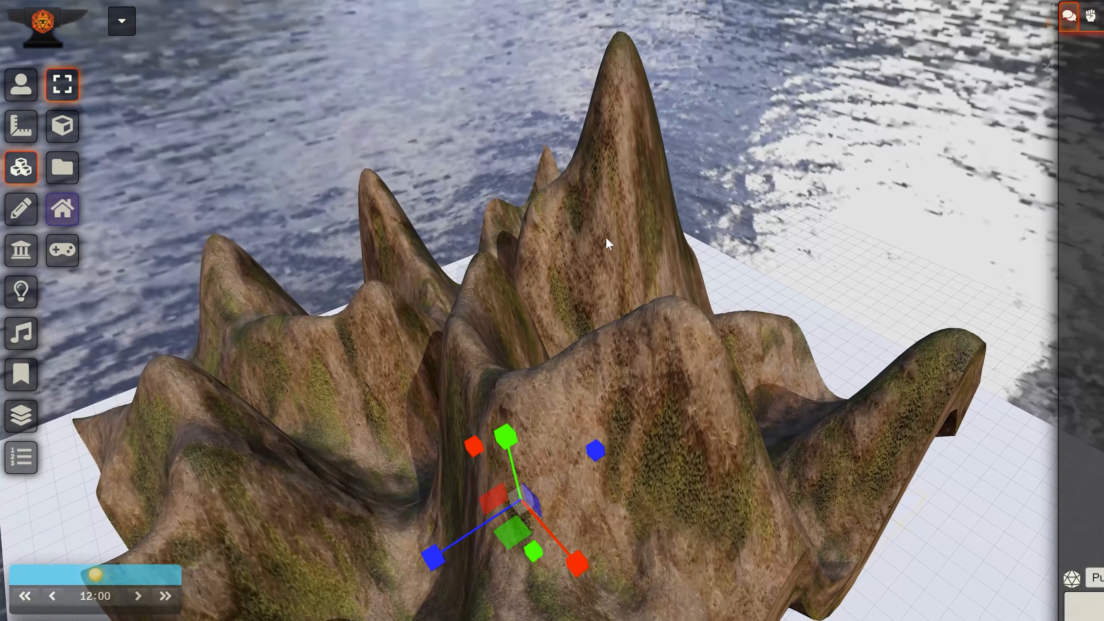
{"action": "left_click_drag", "start_coordinate": [653, 167], "coordinate": [502, 426]}
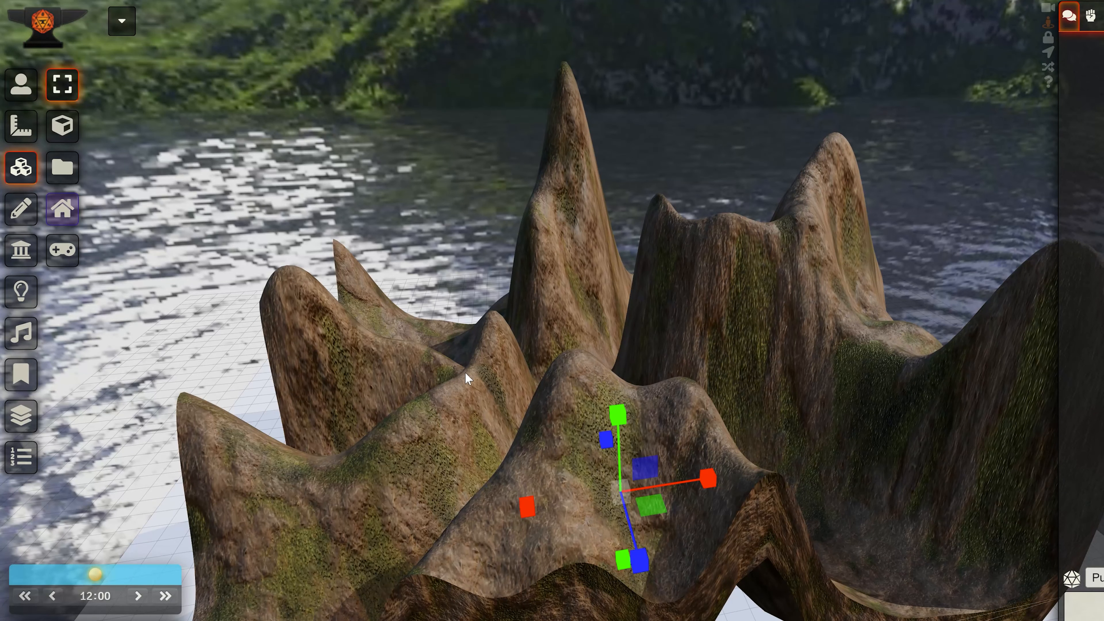
{"action": "scroll", "coordinate": [465, 370], "scroll_direction": "down", "scroll_amount": 3}
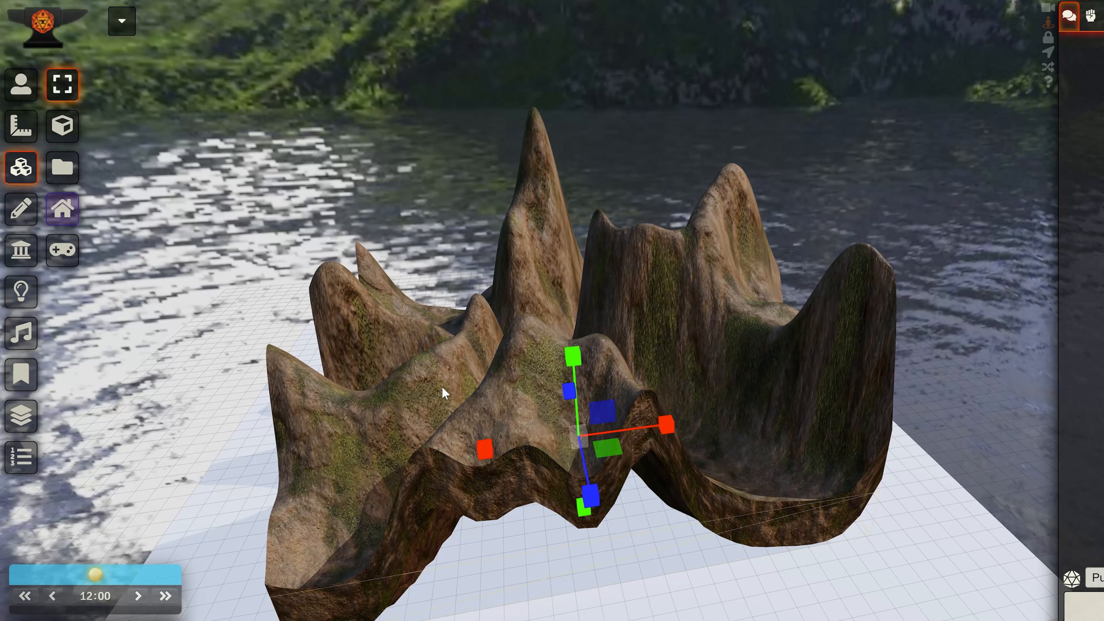
{"action": "double_click", "coordinate": [442, 385]}
{"action": "left_click", "coordinate": [1012, 49]}
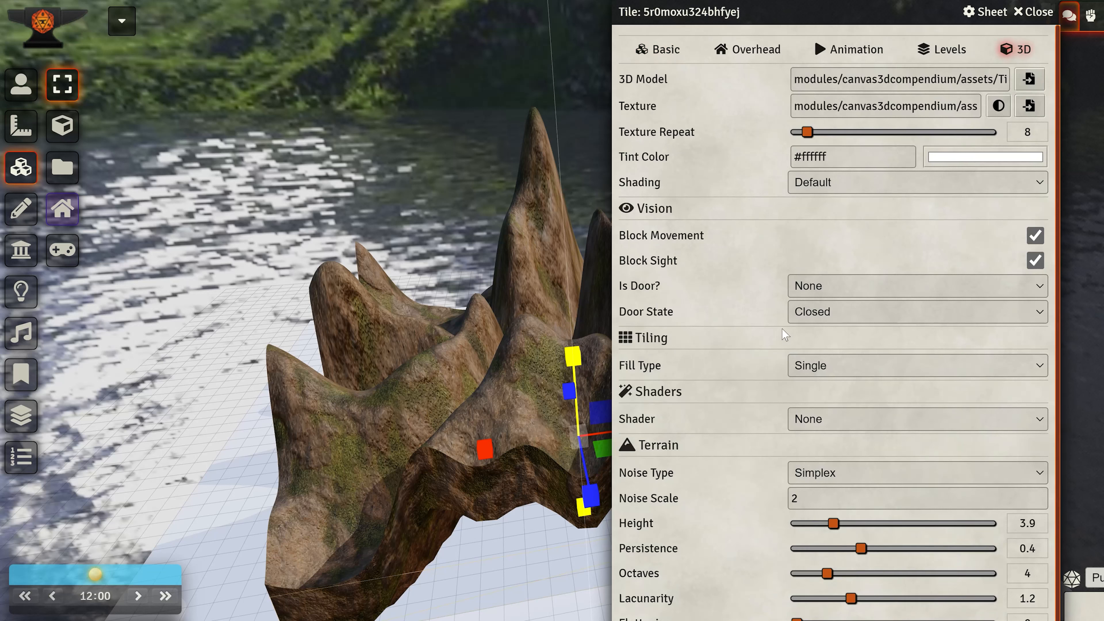
{"action": "left_click", "coordinate": [817, 422]}
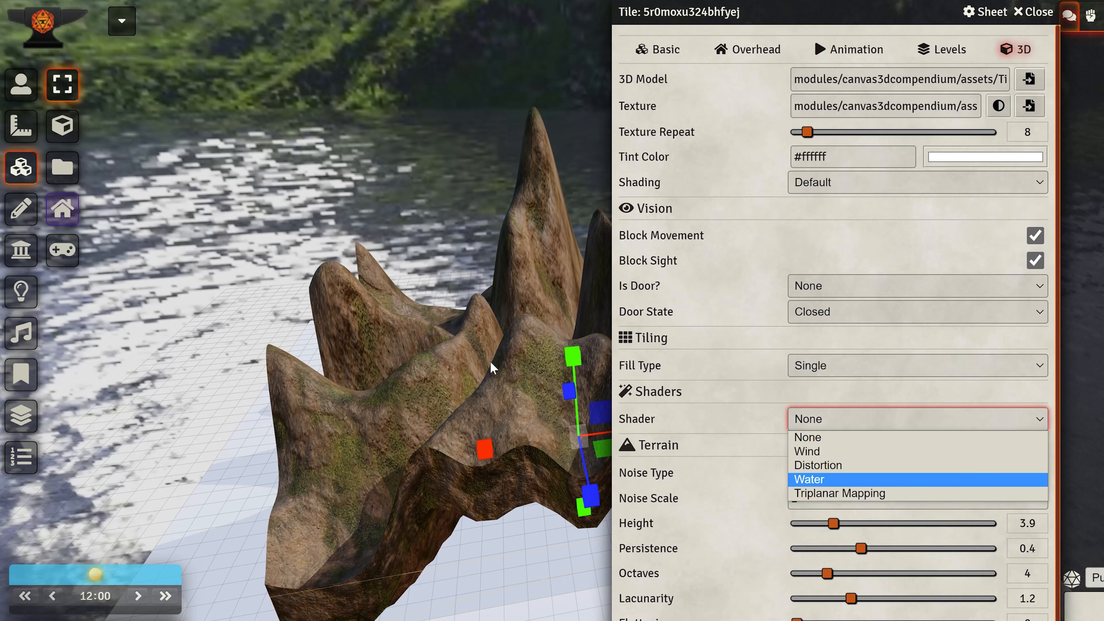
{"action": "left_click", "coordinate": [814, 493]}
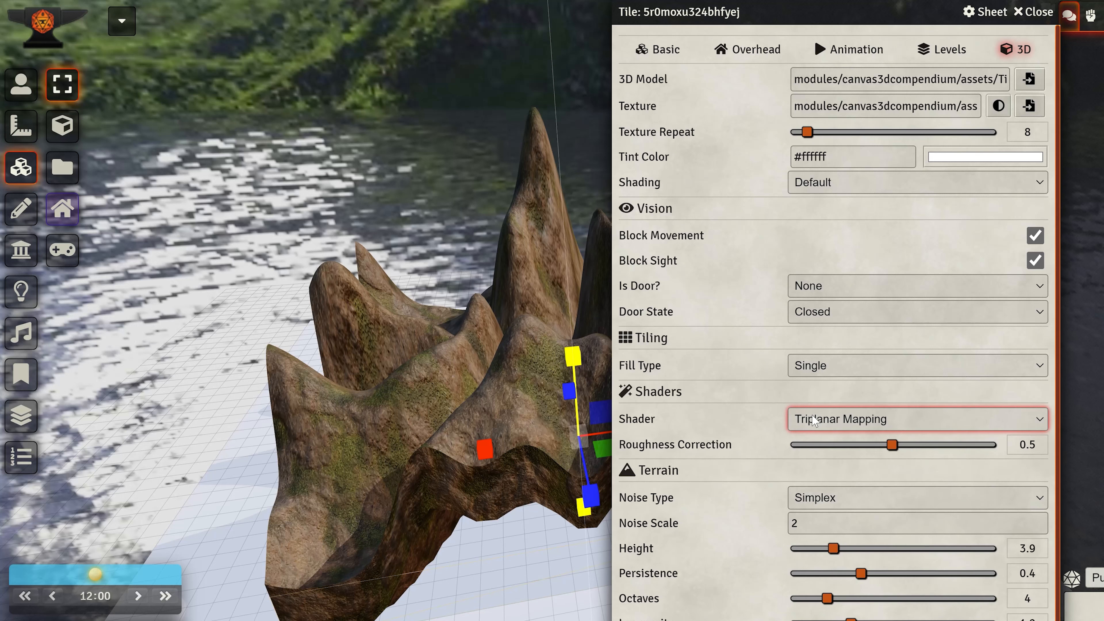
{"action": "scroll", "coordinate": [731, 497], "scroll_direction": "down", "scroll_amount": 1}
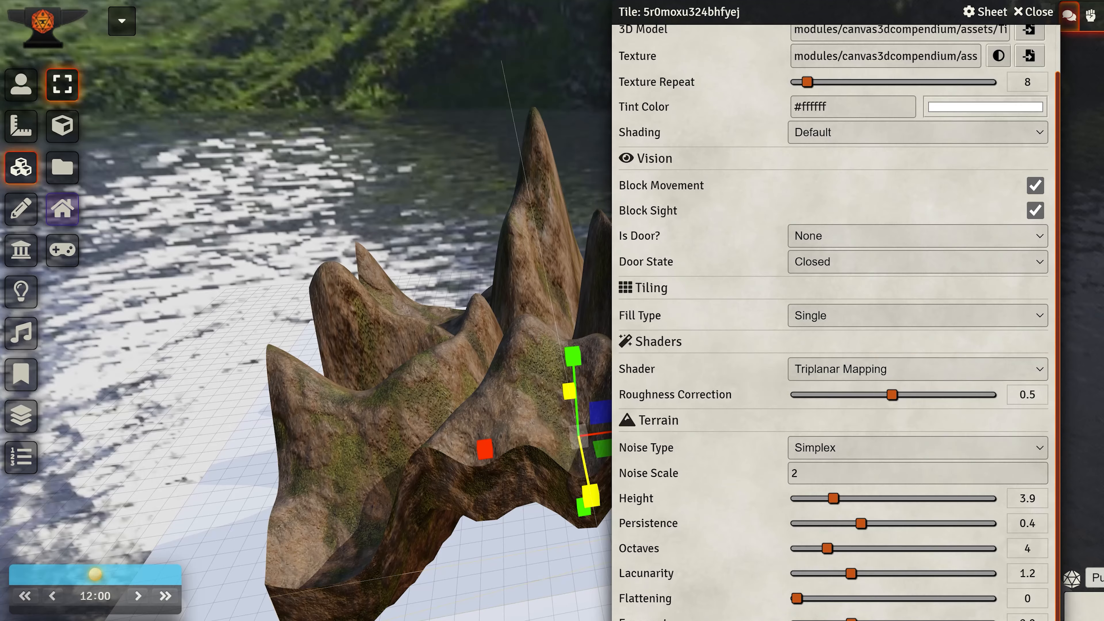
Try a texture repeat of 3 on the terrain and settle on 11
{"action": "right_click_drag", "start_coordinate": [515, 527], "coordinate": [434, 555]}
{"action": "mouse_move", "coordinate": [227, 424]}
{"action": "right_mouse_down"}
{"action": "mouse_move", "coordinate": [382, 444]}
{"action": "mouse_move", "coordinate": [246, 444]}
{"action": "mouse_move", "coordinate": [253, 419]}
{"action": "mouse_move", "coordinate": [206, 421]}
{"action": "right_mouse_up"}
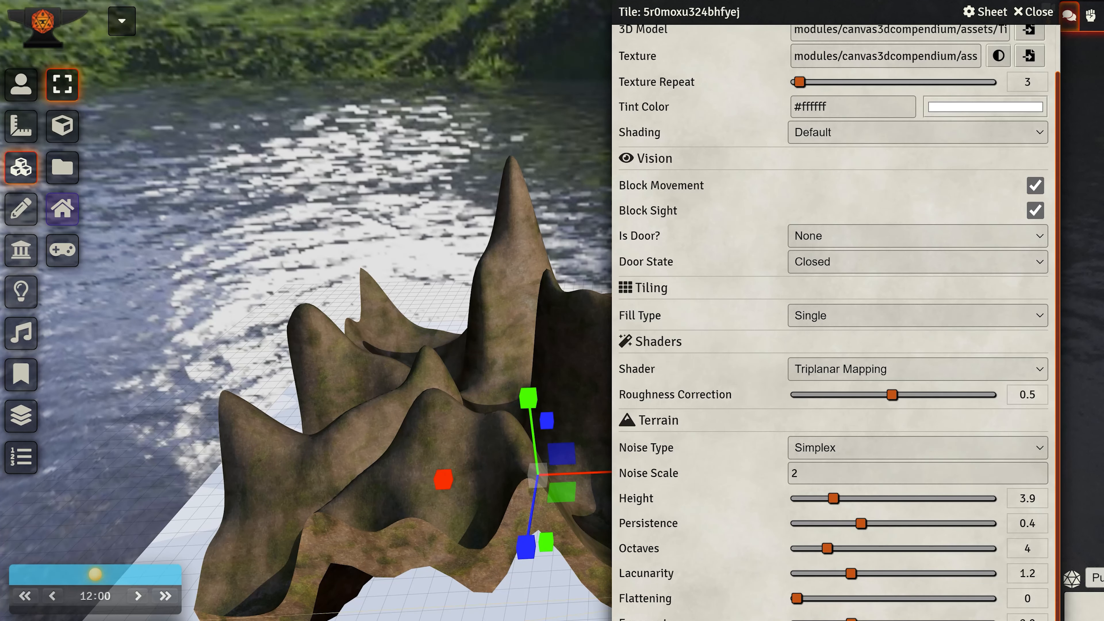
{"action": "right_click_drag", "start_coordinate": [448, 515], "coordinate": [514, 519]}
{"action": "left_click_drag", "start_coordinate": [794, 83], "coordinate": [812, 85]}
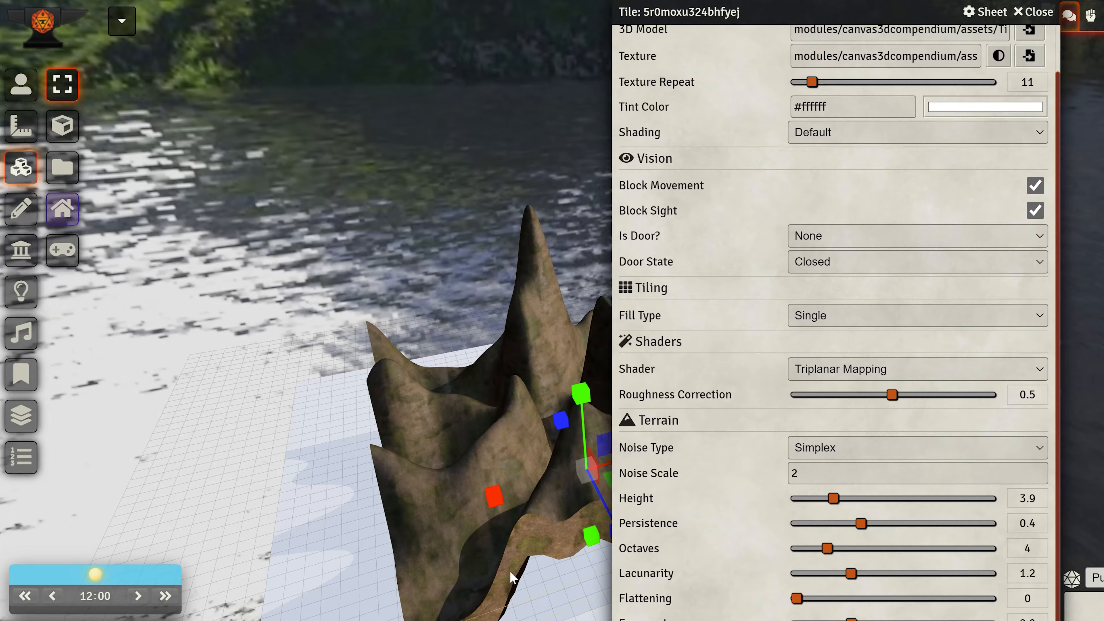
Examine how the triplanar-mapped texture covers the terrain's peaks and slopes, close up and from several angles
{"action": "right_click_drag", "start_coordinate": [512, 577], "coordinate": [452, 585]}
{"action": "right_click_drag", "start_coordinate": [578, 547], "coordinate": [505, 584]}
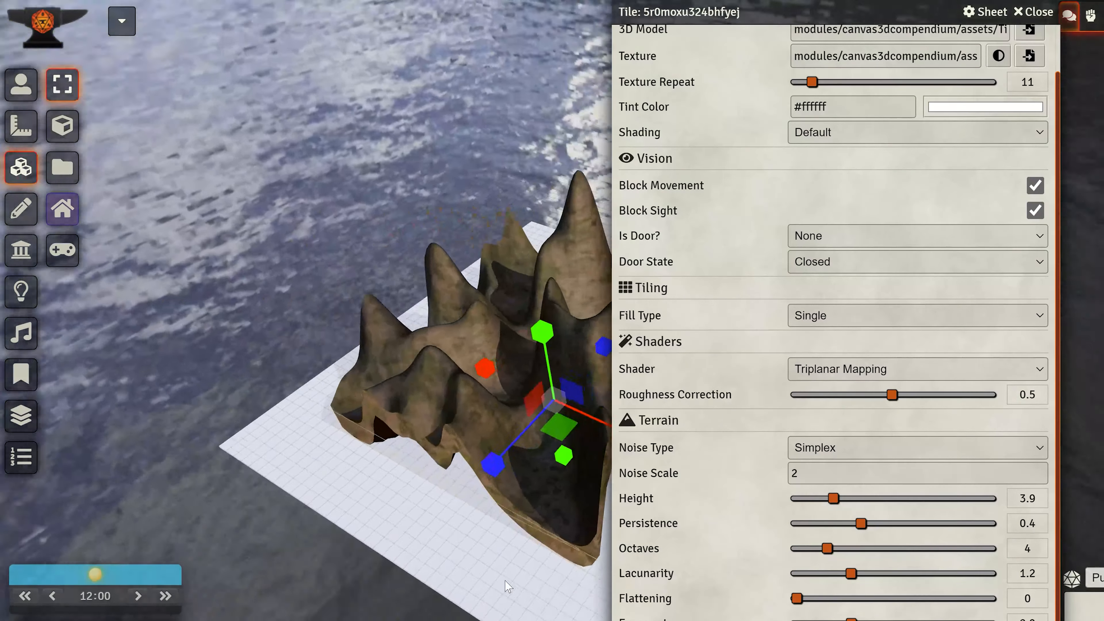
{"action": "scroll", "coordinate": [463, 562], "scroll_direction": "up", "scroll_amount": 6}
{"action": "mouse_move", "coordinate": [335, 452]}
{"action": "right_mouse_down"}
{"action": "mouse_move", "coordinate": [471, 428]}
{"action": "mouse_move", "coordinate": [476, 470]}
{"action": "mouse_move", "coordinate": [339, 443]}
{"action": "right_mouse_up"}
{"action": "scroll", "coordinate": [342, 449], "scroll_direction": "down", "scroll_amount": 5}
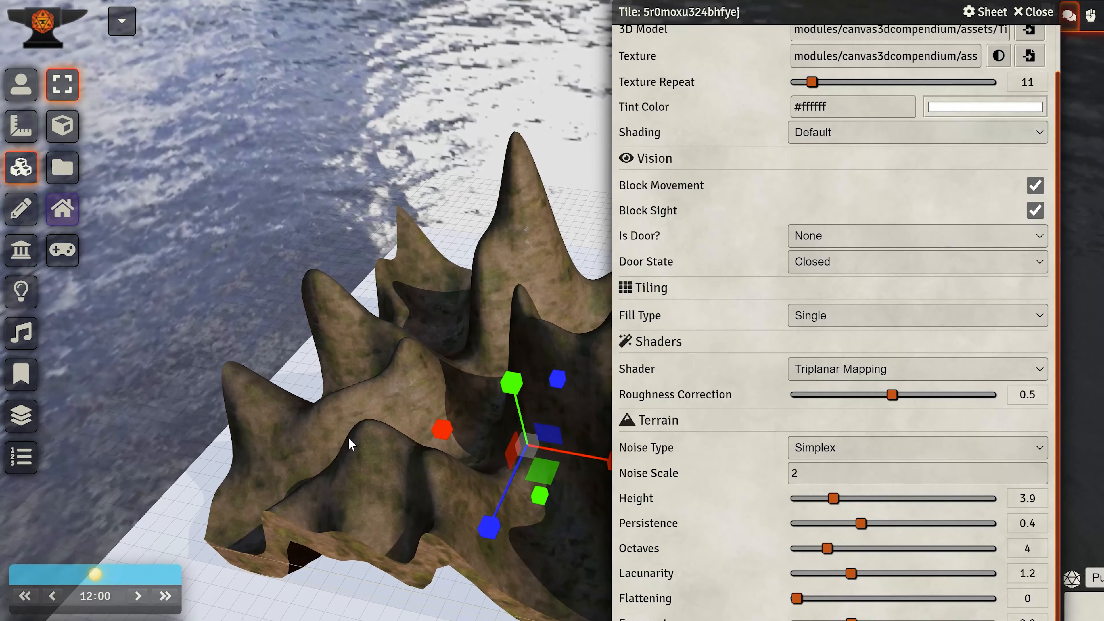
{"action": "scroll", "coordinate": [444, 418], "scroll_direction": "down", "scroll_amount": 5}
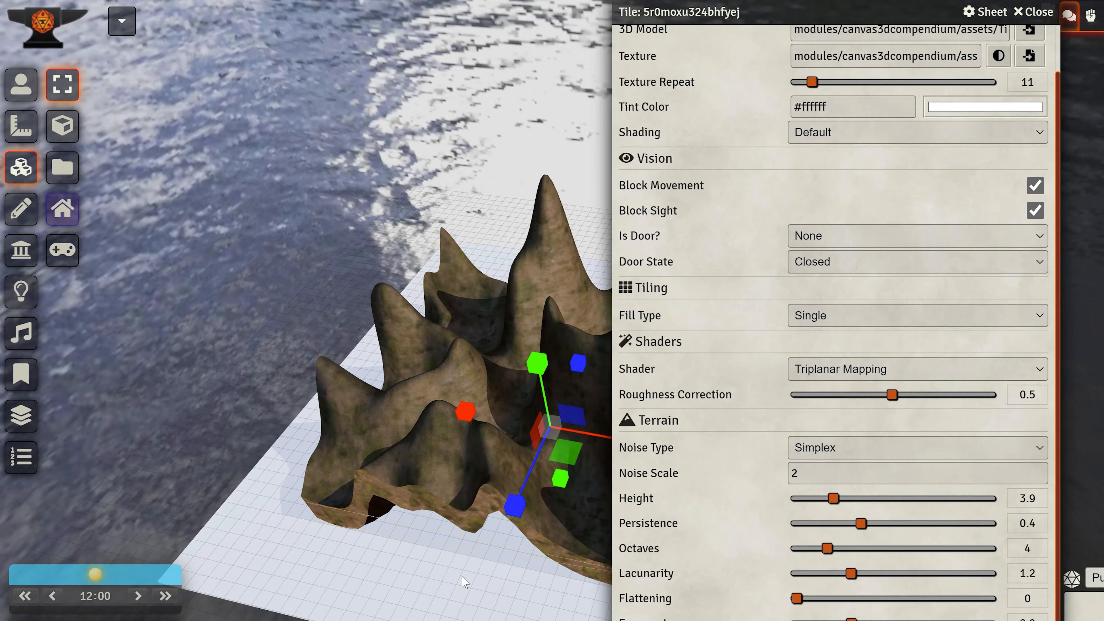
{"action": "right_click_drag", "start_coordinate": [463, 581], "coordinate": [449, 353]}
{"action": "right_click_drag", "start_coordinate": [451, 462], "coordinate": [487, 228]}
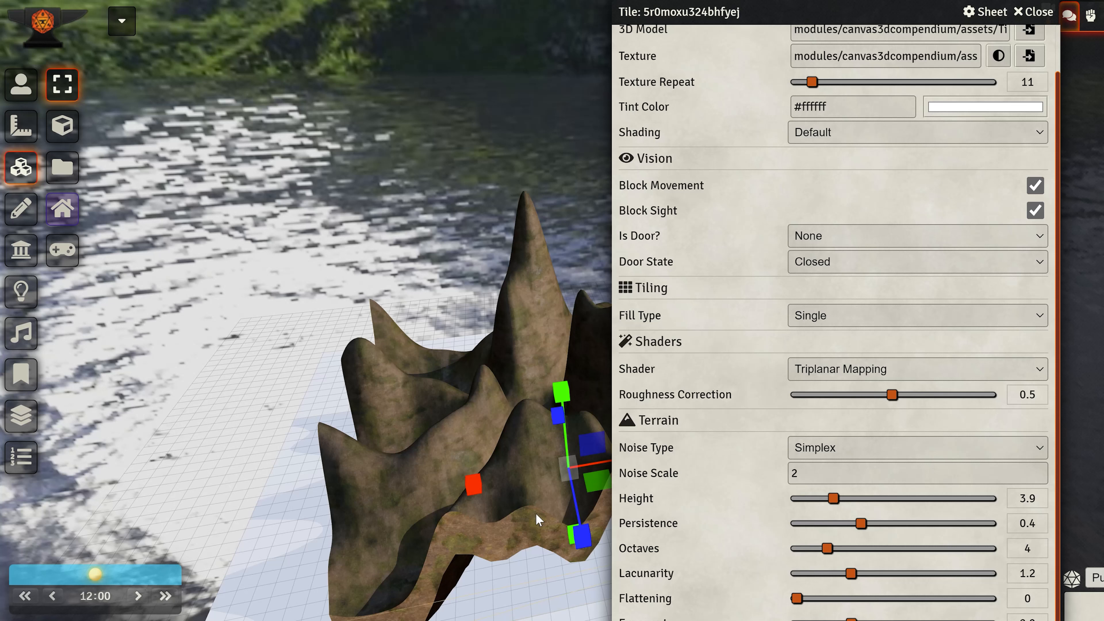
Set the terrain's shader back to None, reduce its height to 1.2 and close the tile settings
{"action": "left_click", "coordinate": [825, 374]}
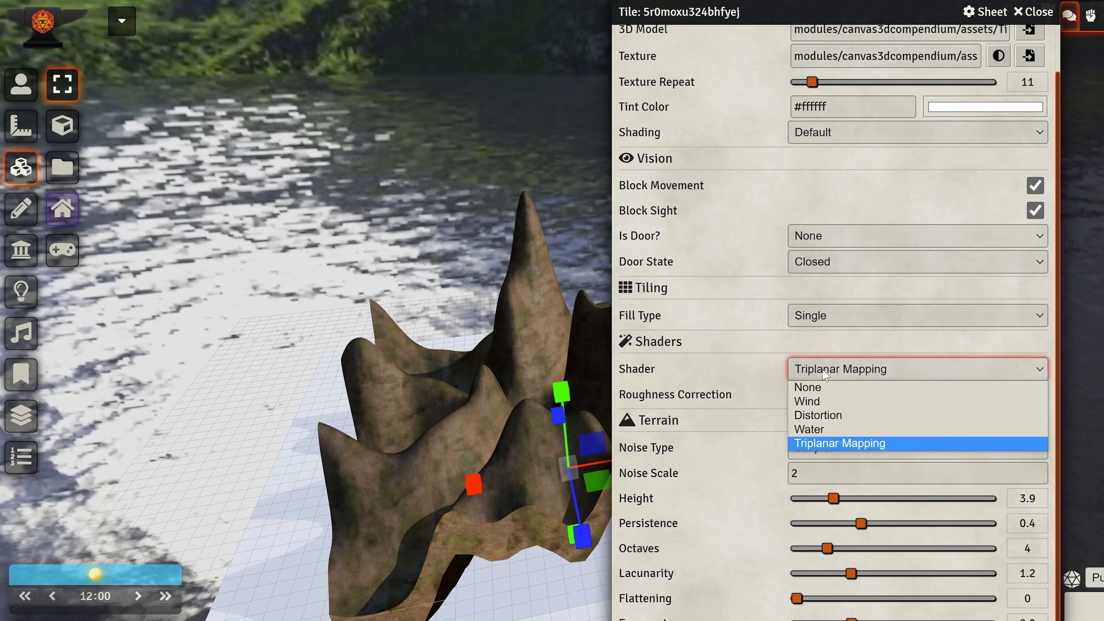
{"action": "left_click", "coordinate": [845, 384]}
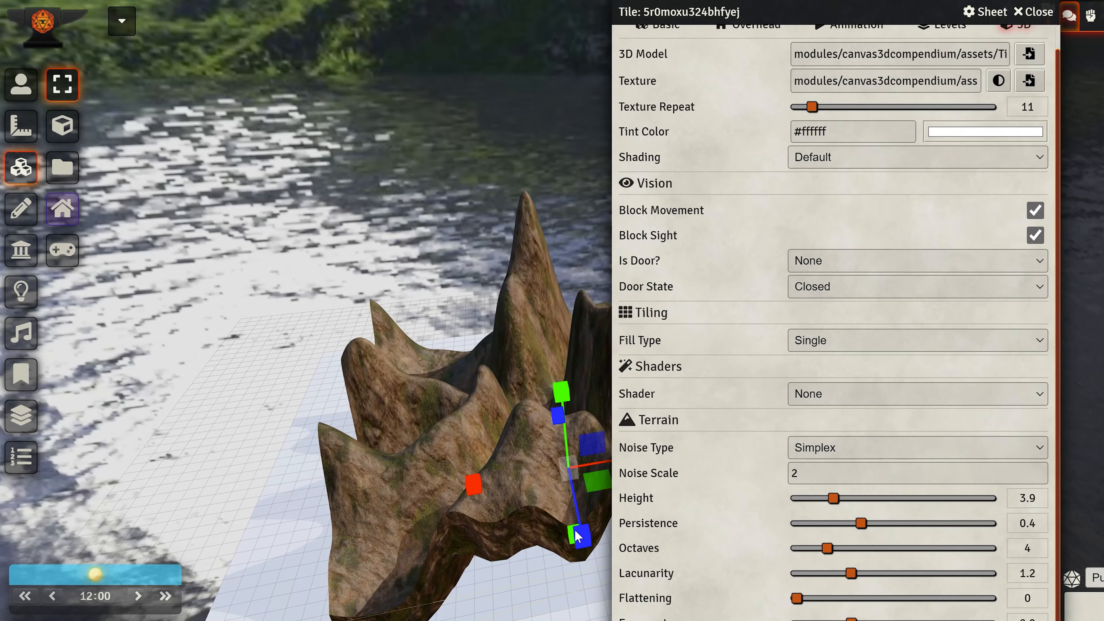
{"action": "mouse_move", "coordinate": [539, 589]}
{"action": "left_mouse_down"}
{"action": "mouse_move", "coordinate": [439, 556]}
{"action": "mouse_move", "coordinate": [522, 565]}
{"action": "mouse_move", "coordinate": [525, 587]}
{"action": "left_mouse_up"}
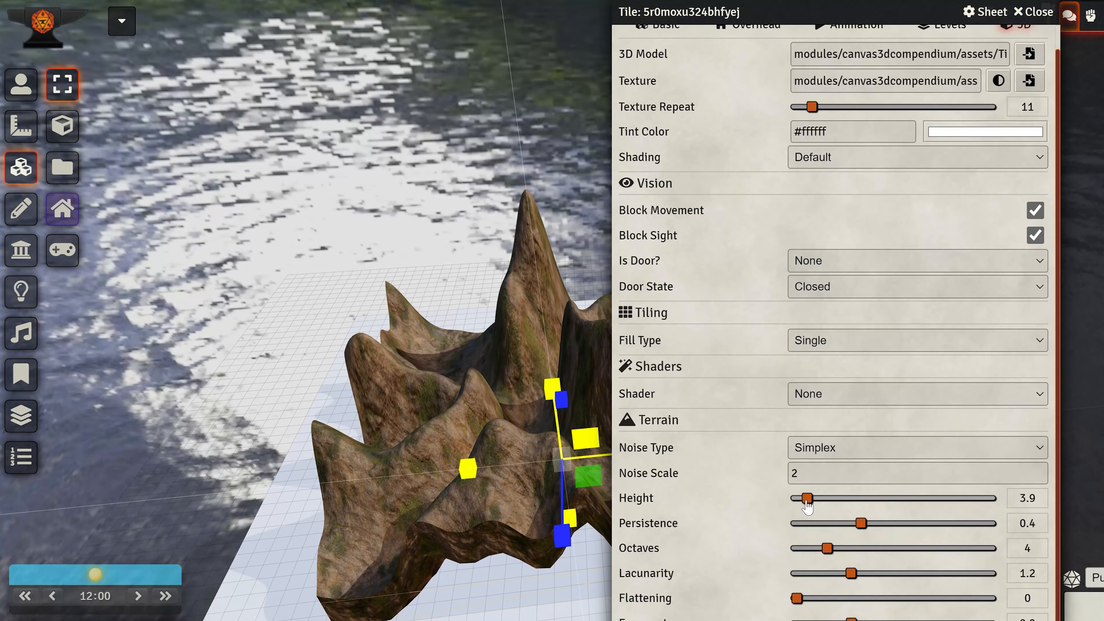
{"action": "left_click_drag", "start_coordinate": [519, 606], "coordinate": [461, 524]}
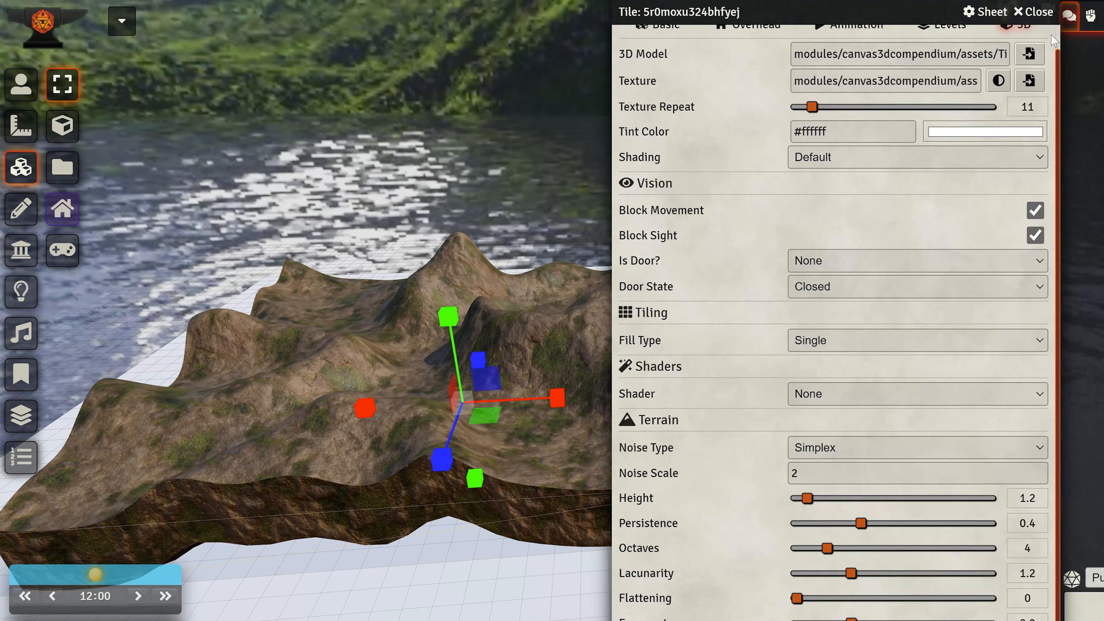
{"action": "left_click", "coordinate": [1036, 18]}
Run the Stretch Tile To Scene macro from the 3D Canvas Macros compendium on the terrain tile
{"action": "scroll", "coordinate": [544, 543], "scroll_direction": "down", "scroll_amount": 5}
{"action": "mouse_move", "coordinate": [543, 544]}
{"action": "left_mouse_down"}
{"action": "mouse_move", "coordinate": [545, 560]}
{"action": "mouse_move", "coordinate": [545, 548]}
{"action": "left_mouse_up"}
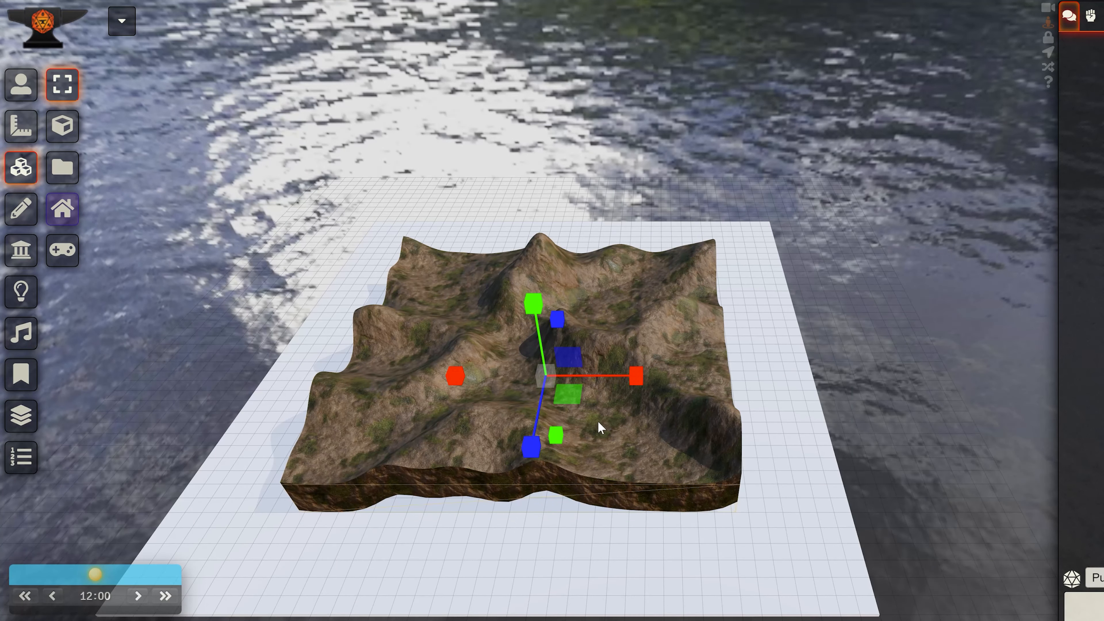
{"action": "scroll", "coordinate": [612, 325], "scroll_direction": "up", "scroll_amount": 2}
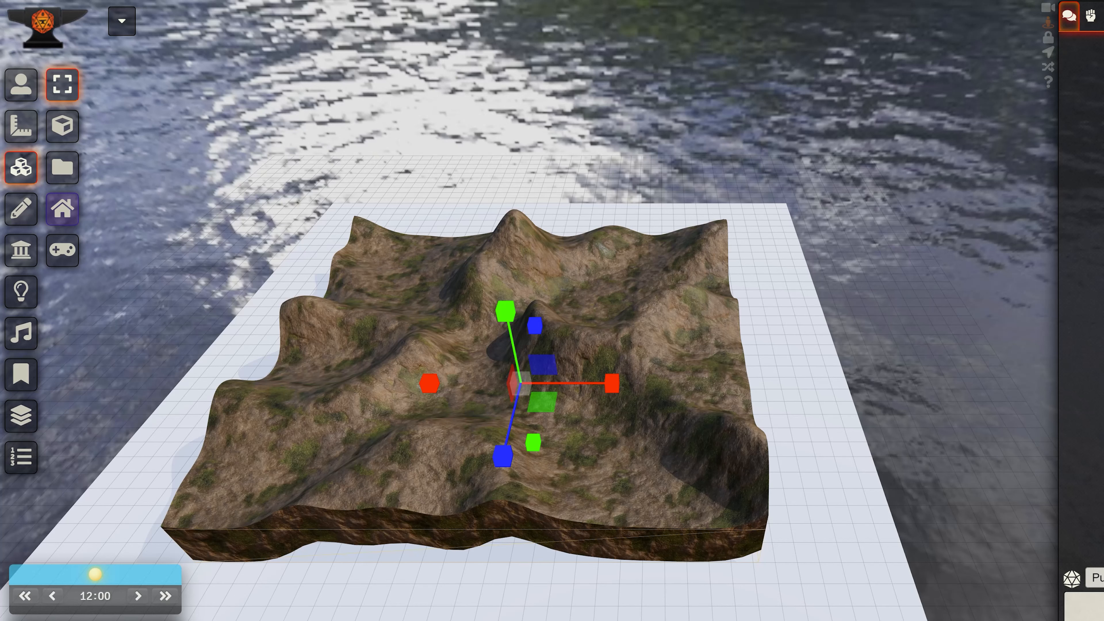
{"action": "scroll", "coordinate": [1081, 331], "scroll_direction": "down", "scroll_amount": 12}
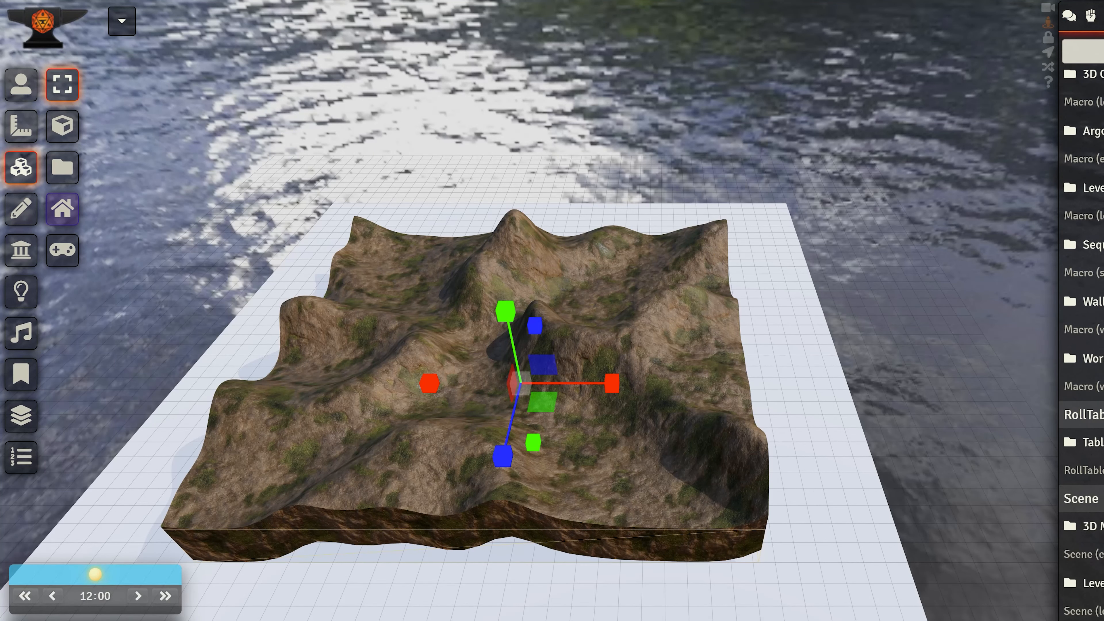
{"action": "scroll", "coordinate": [1081, 330], "scroll_direction": "up", "scroll_amount": 5}
{"action": "left_click", "coordinate": [1087, 275]}
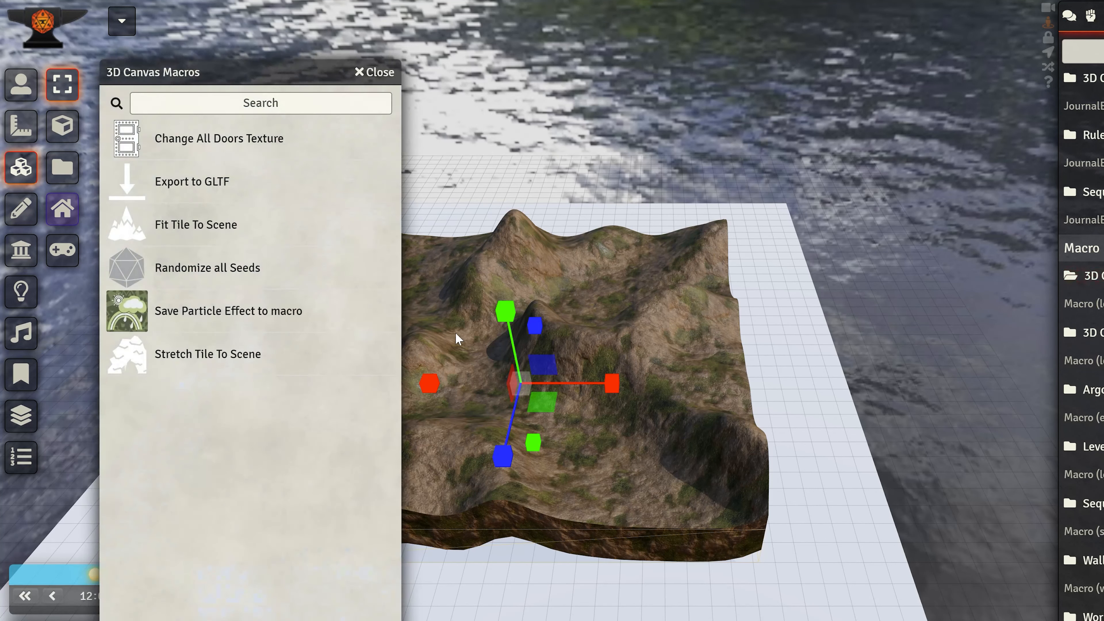
{"action": "left_click", "coordinate": [221, 355]}
{"action": "left_click", "coordinate": [778, 529]}
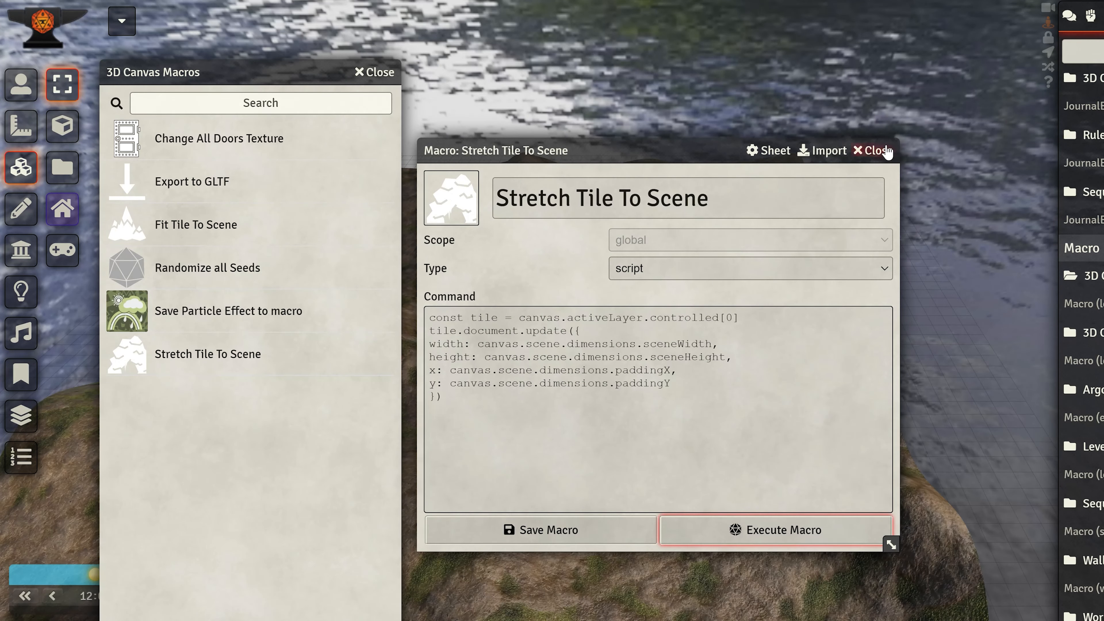
{"action": "left_click", "coordinate": [886, 152]}
{"action": "left_click", "coordinate": [376, 72]}
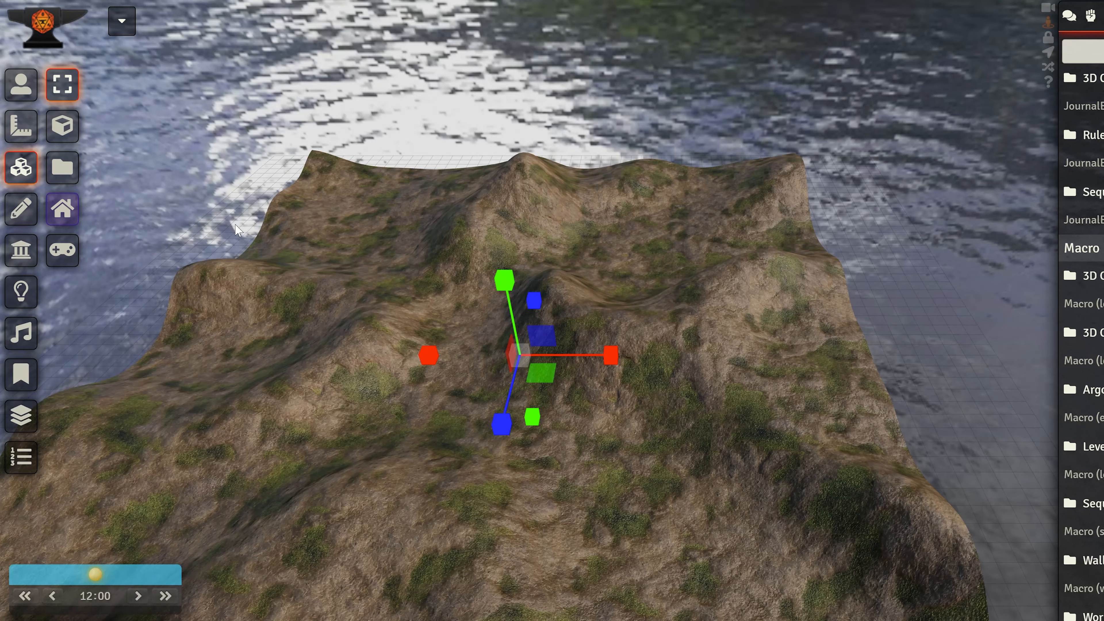
Place the BirchTree_Autumn_3.glb model from the Nature assets folder on the terrain's slope
{"action": "left_click", "coordinate": [235, 225]}
{"action": "mouse_move", "coordinate": [235, 225]}
{"action": "middle_mouse_down"}
{"action": "mouse_move", "coordinate": [431, 322]}
{"action": "mouse_move", "coordinate": [561, 419]}
{"action": "mouse_move", "coordinate": [788, 465]}
{"action": "mouse_move", "coordinate": [789, 478]}
{"action": "mouse_move", "coordinate": [557, 476]}
{"action": "mouse_move", "coordinate": [652, 459]}
{"action": "mouse_move", "coordinate": [603, 406]}
{"action": "mouse_move", "coordinate": [528, 397]}
{"action": "middle_mouse_up"}
{"action": "middle_click_drag", "start_coordinate": [573, 367], "coordinate": [351, 327]}
{"action": "left_click", "coordinate": [71, 172]}
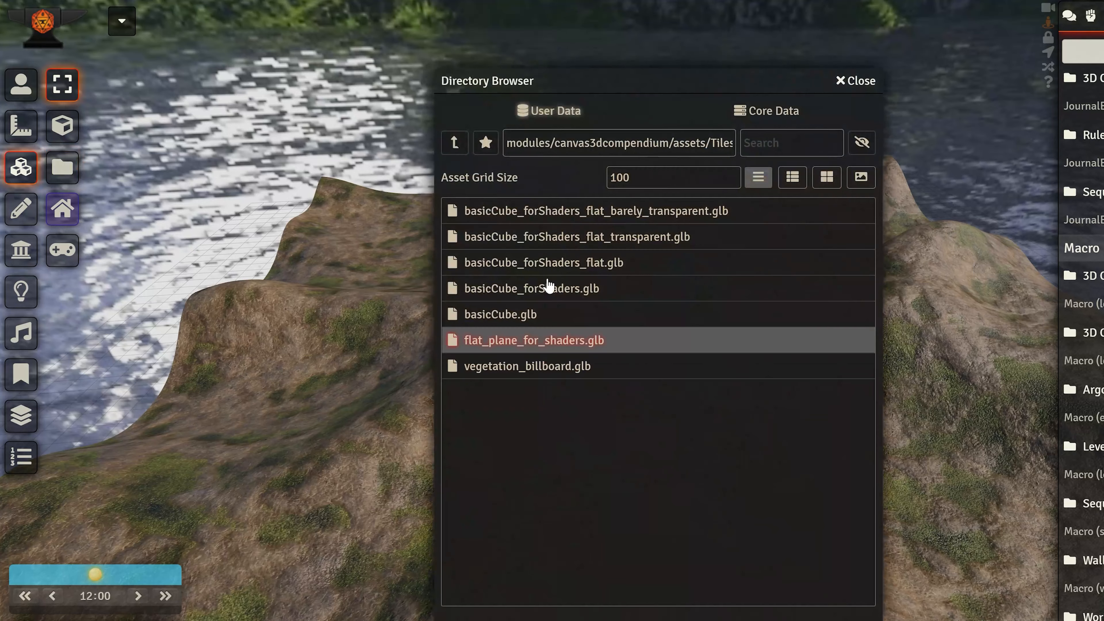
{"action": "left_click", "coordinate": [455, 142]}
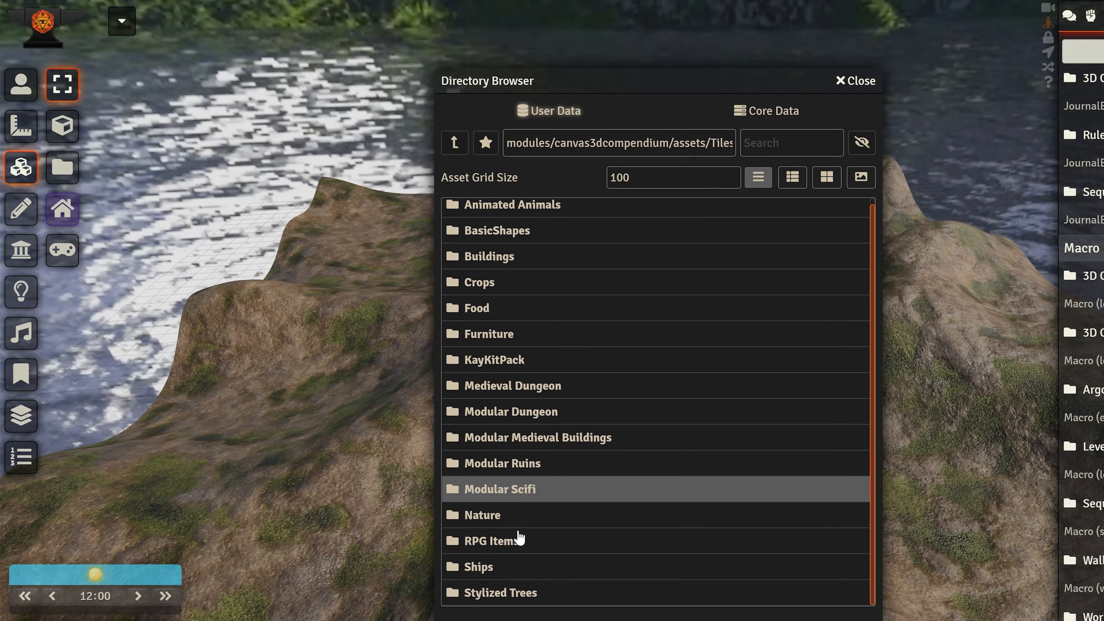
{"action": "left_click", "coordinate": [493, 522]}
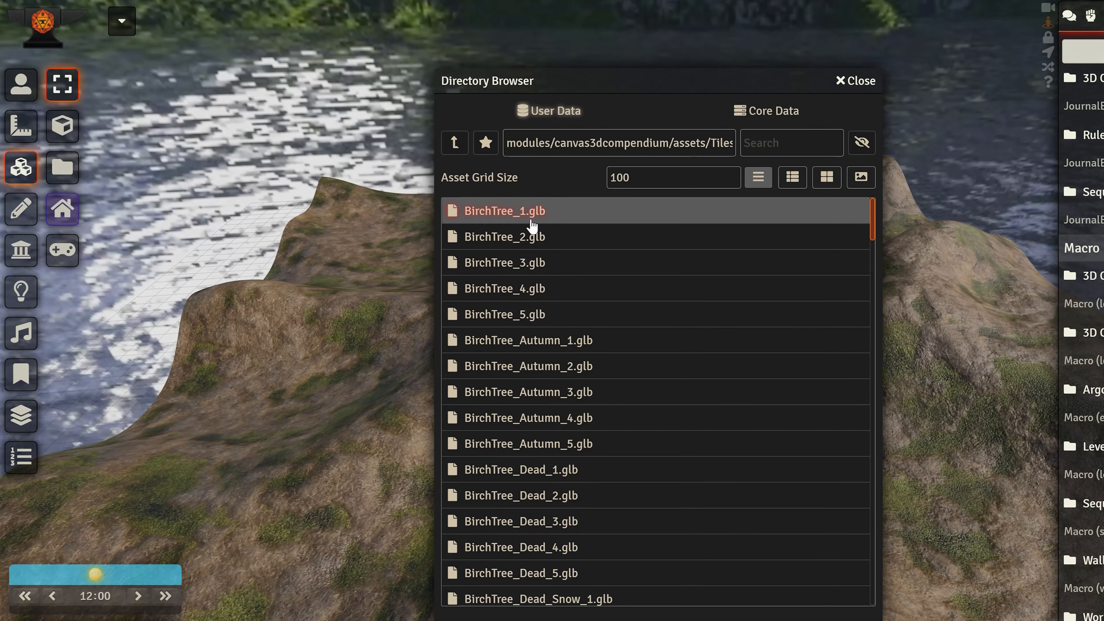
{"action": "mouse_move", "coordinate": [520, 267]}
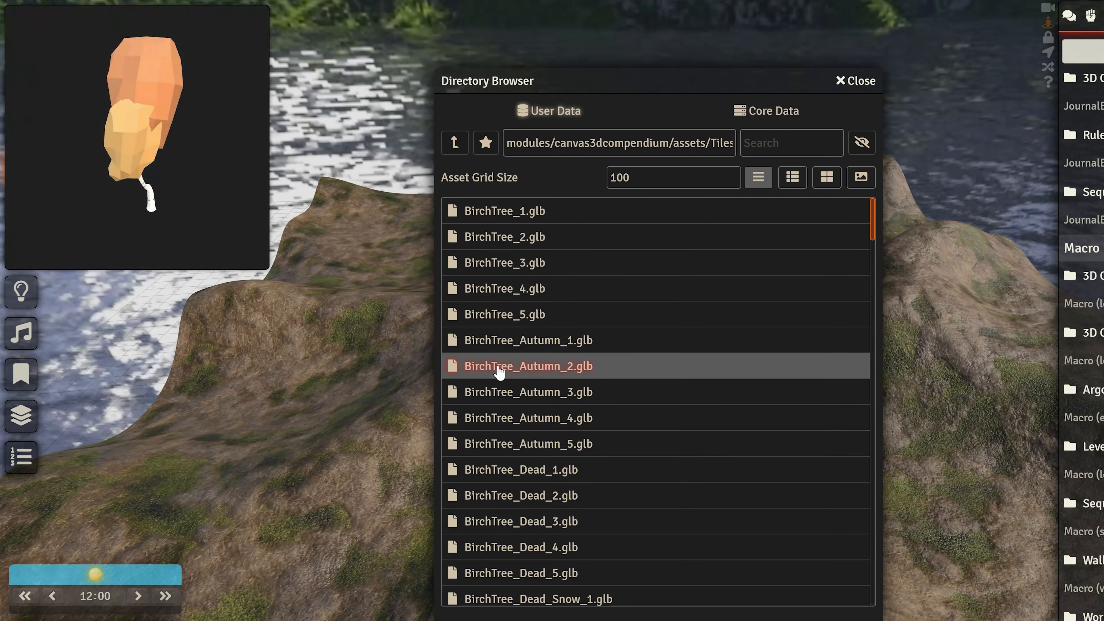
{"action": "mouse_move", "coordinate": [511, 399]}
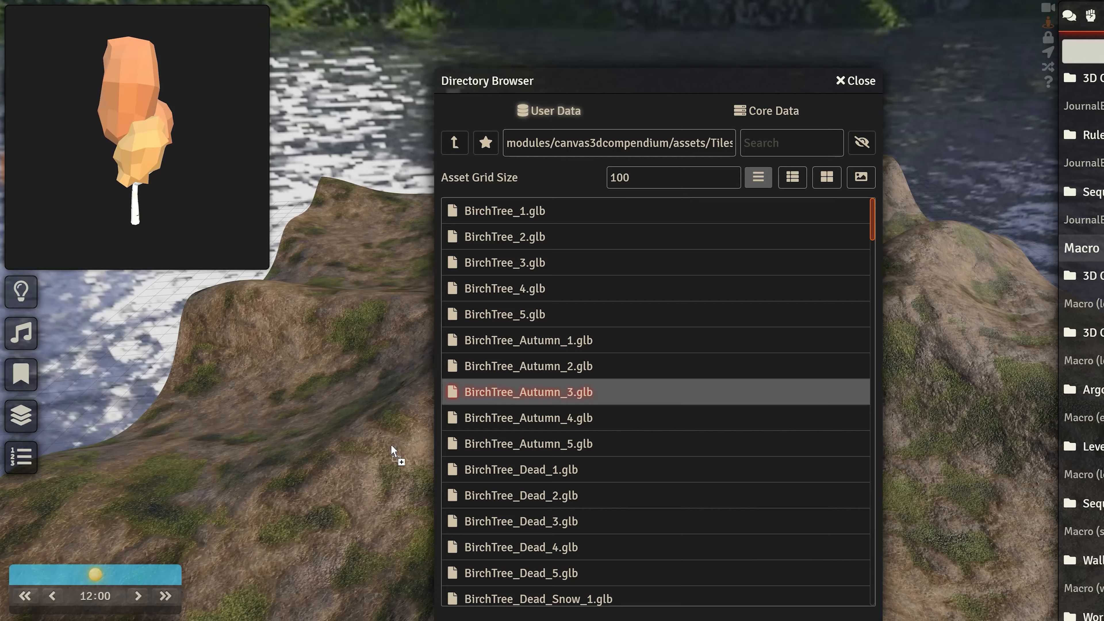
{"action": "left_click_drag", "start_coordinate": [392, 446], "coordinate": [383, 437]}
{"action": "left_click", "coordinate": [852, 81]}
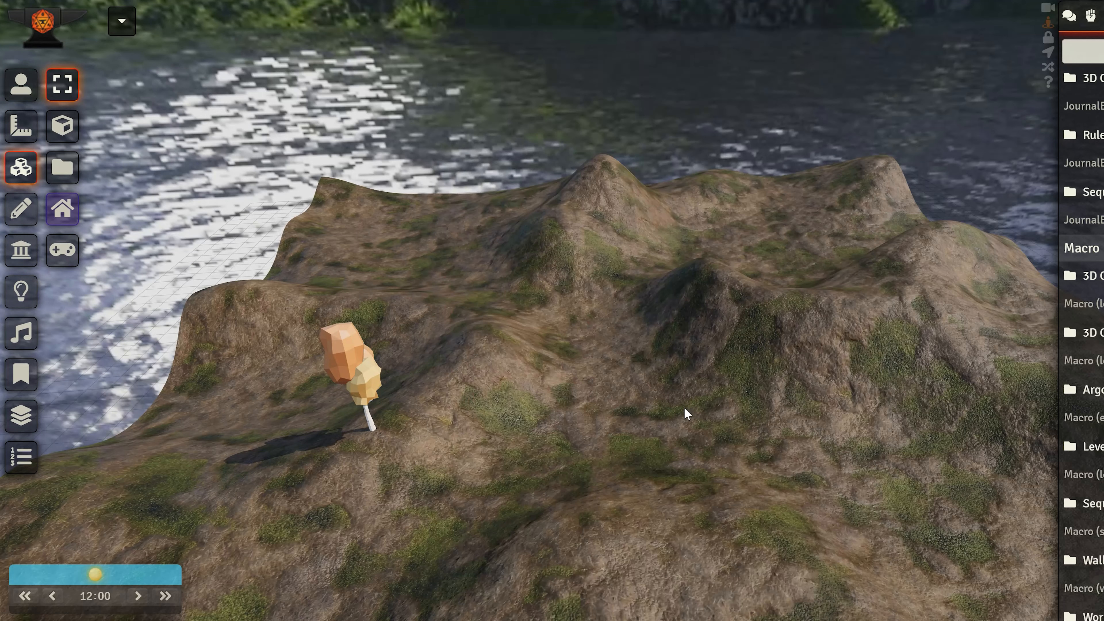
Select the autumn birch tree on the terrain and open its tile's 3D settings
{"action": "right_click_drag", "start_coordinate": [686, 413], "coordinate": [357, 311]}
{"action": "left_click", "coordinate": [321, 265]}
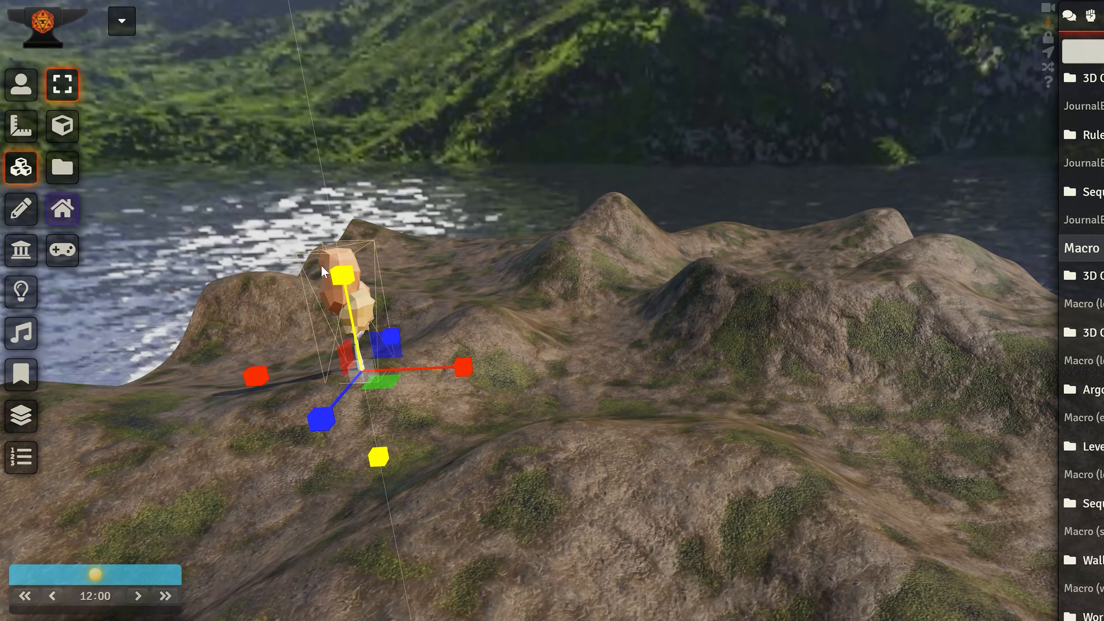
{"action": "double_click", "coordinate": [321, 265]}
{"action": "left_click", "coordinate": [890, 216]}
{"action": "left_click_drag", "start_coordinate": [685, 158], "coordinate": [824, 39]}
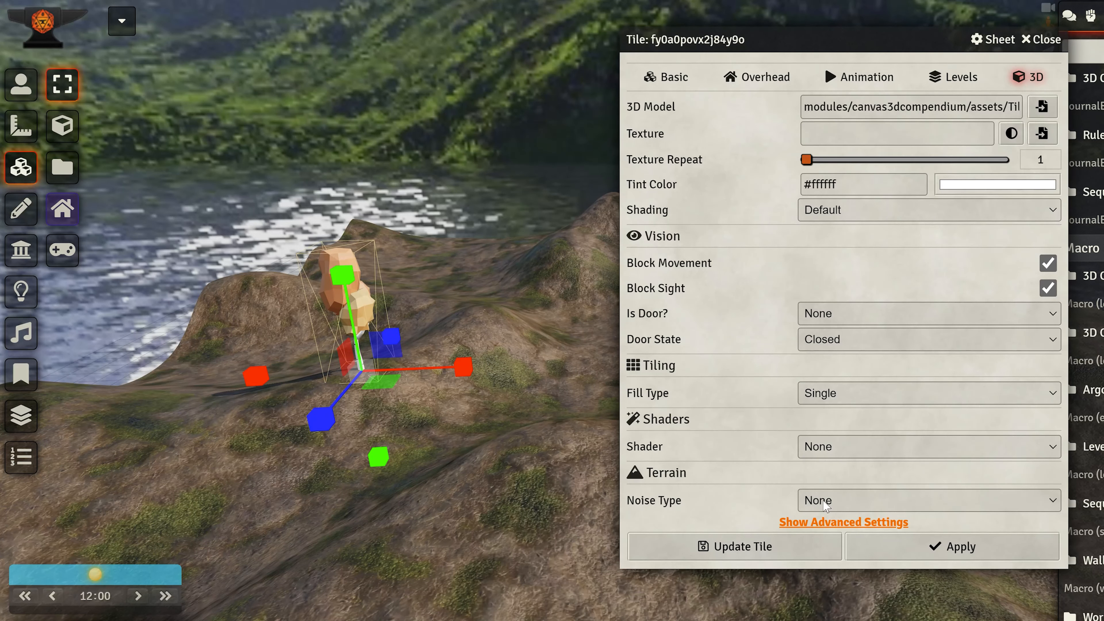
Set the birch tree tile's fill type to Repeat with a tile scale of 4 and apply it
{"action": "left_click", "coordinate": [809, 392]}
{"action": "left_click", "coordinate": [815, 424]}
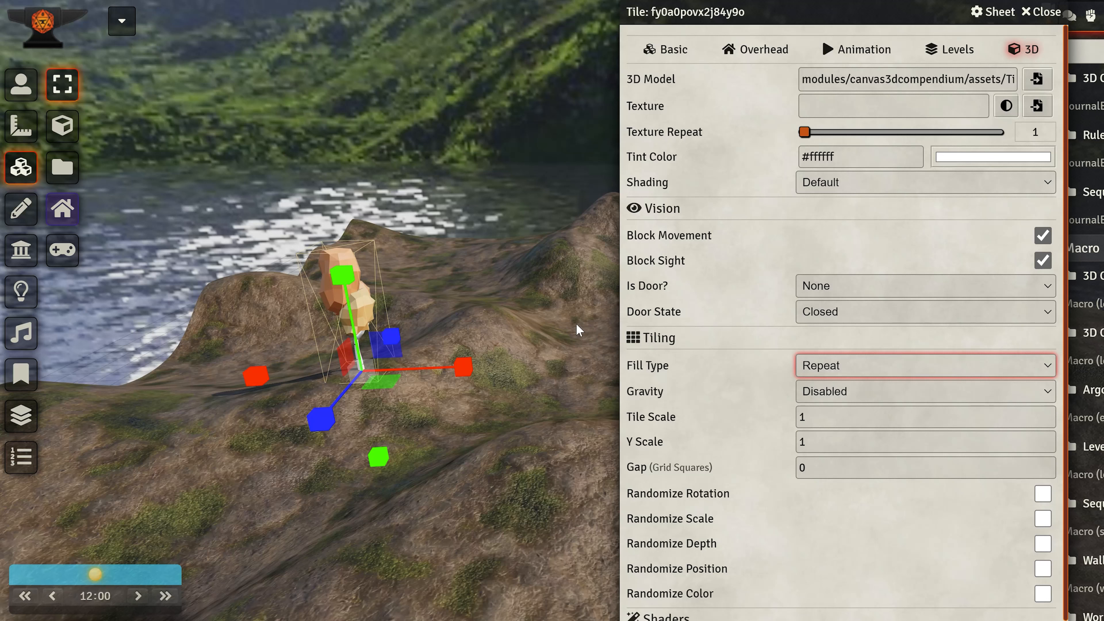
{"action": "key", "text": "Tab"}
{"action": "key", "text": "Tab"}
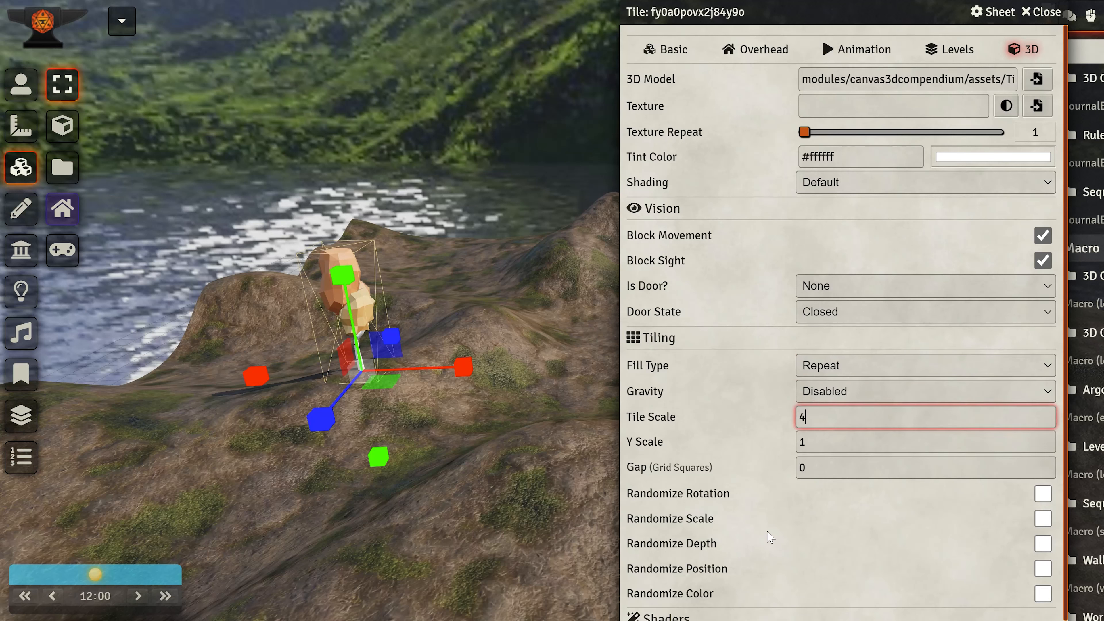
{"action": "scroll", "coordinate": [739, 594], "scroll_direction": "down", "scroll_amount": 2}
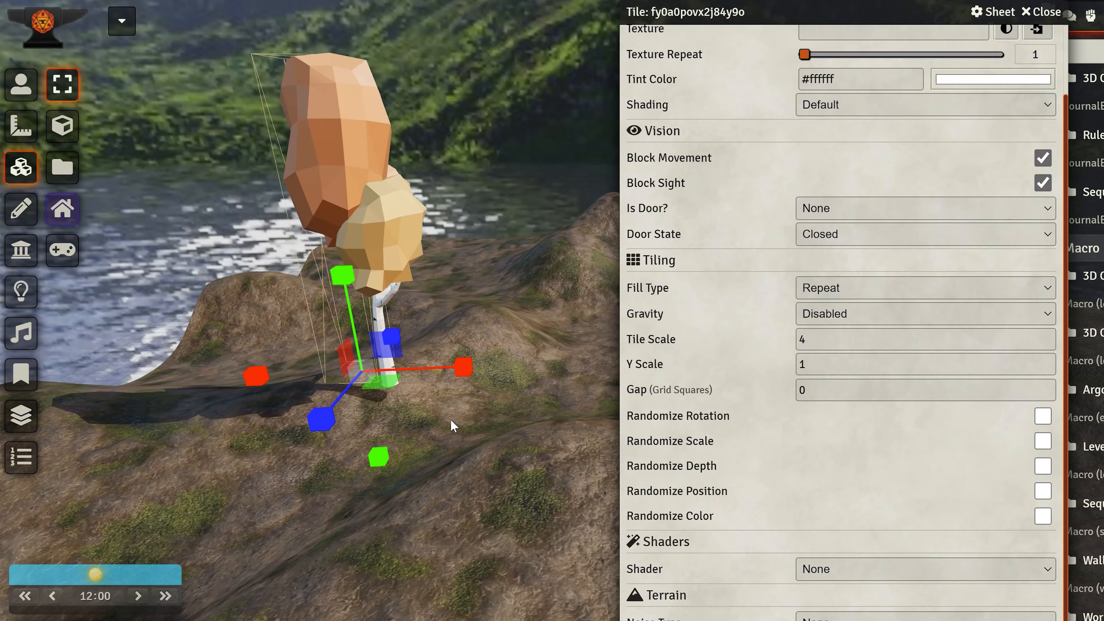
{"action": "scroll", "coordinate": [520, 437], "scroll_direction": "down", "scroll_amount": 3}
{"action": "middle_click_drag", "start_coordinate": [521, 435], "coordinate": [475, 457]}
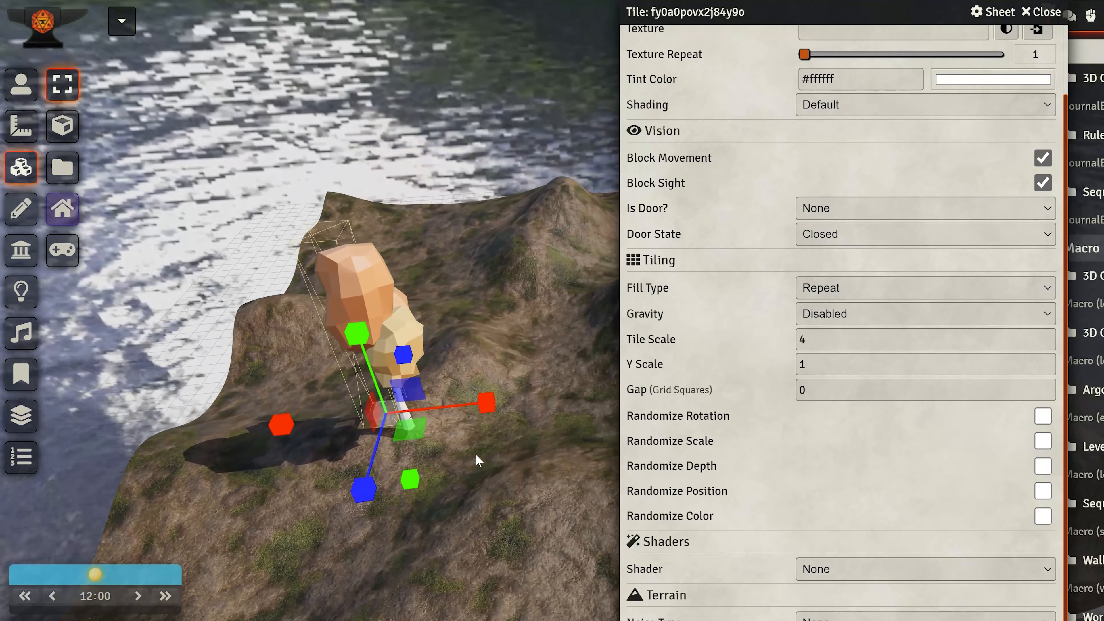
Close the tile settings, stretch the birch tree tile's bounds in width and depth, and move it over the middle of the terrain
{"action": "left_click_drag", "start_coordinate": [459, 409], "coordinate": [578, 408]}
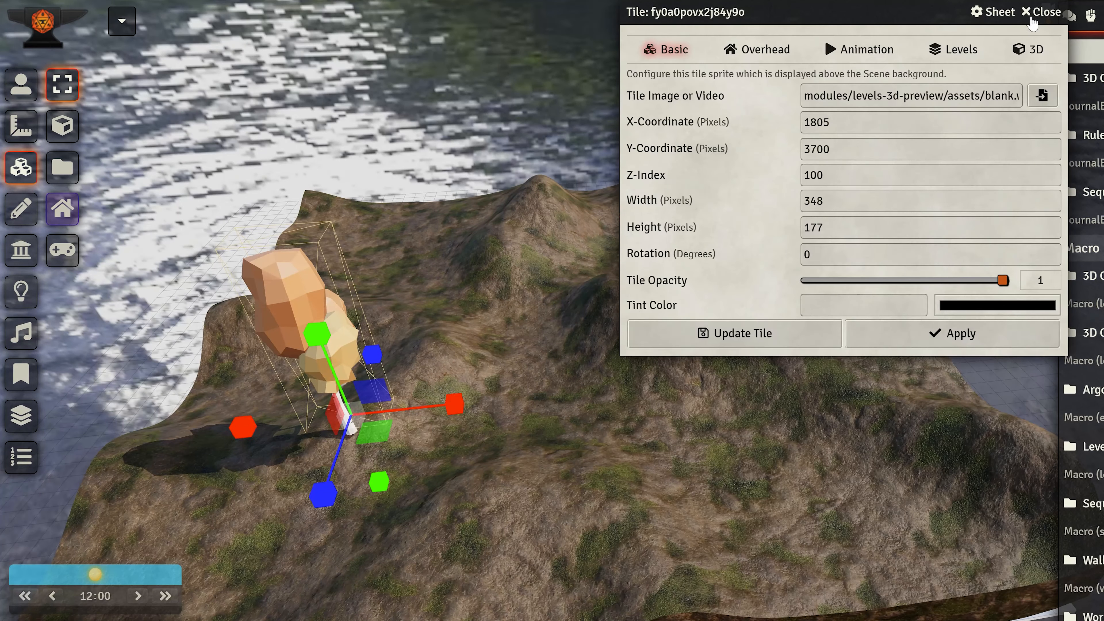
{"action": "left_click", "coordinate": [1032, 23]}
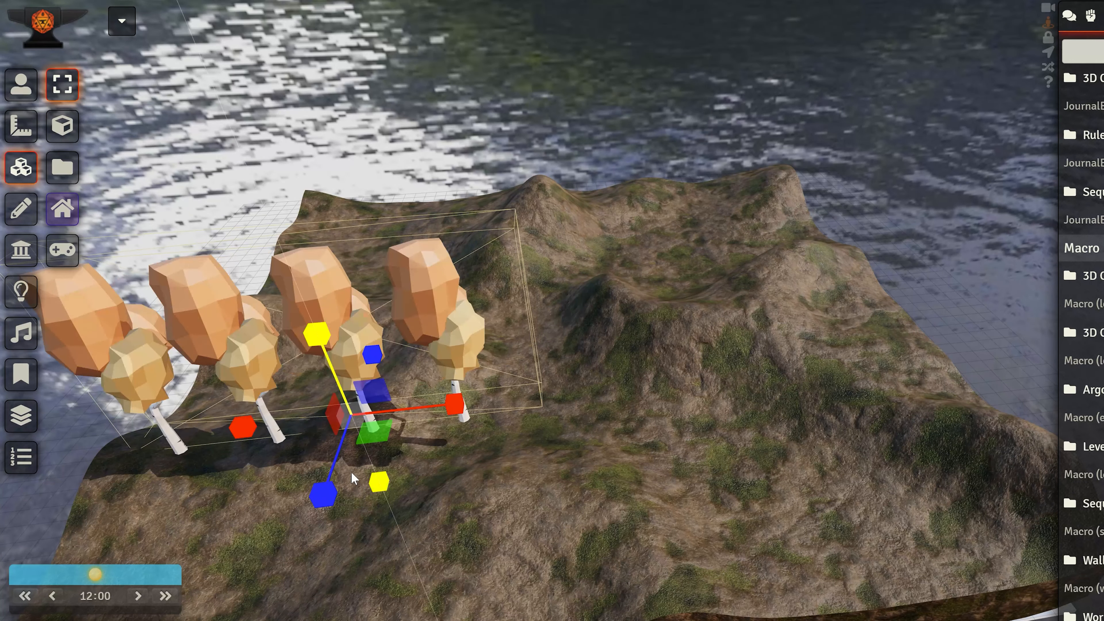
{"action": "left_click_drag", "start_coordinate": [371, 353], "coordinate": [448, 345]}
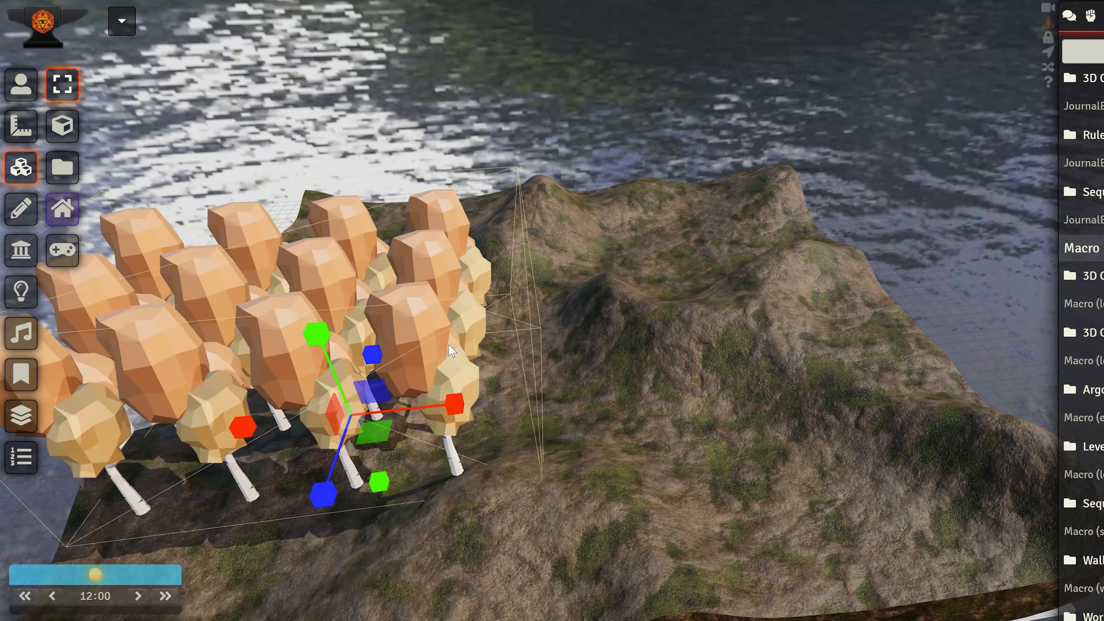
{"action": "left_click_drag", "start_coordinate": [370, 356], "coordinate": [381, 306]}
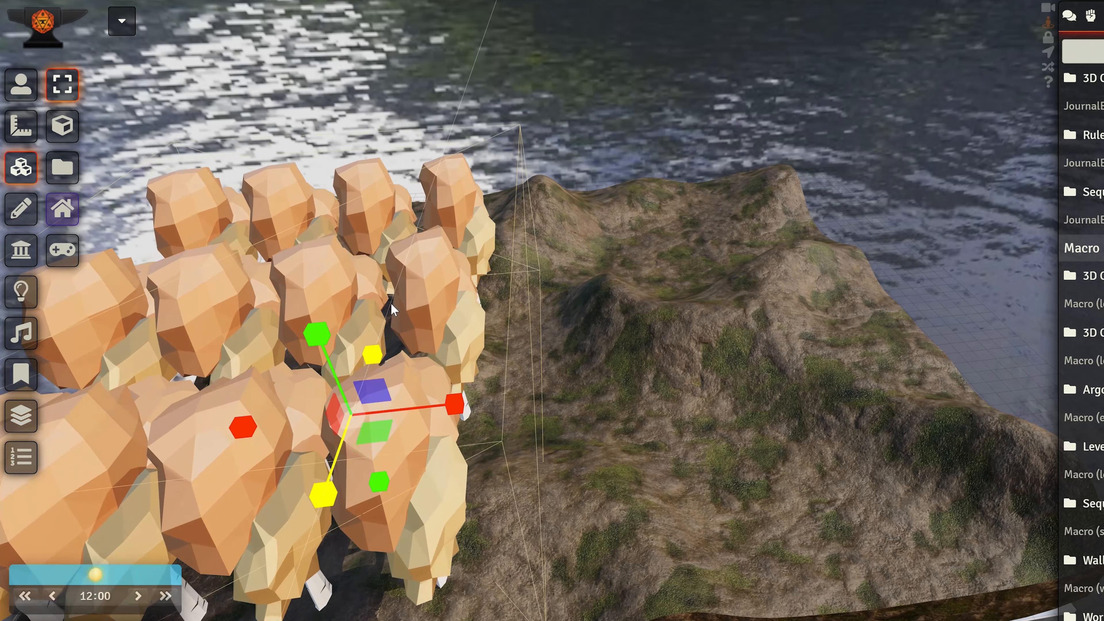
{"action": "left_click_drag", "start_coordinate": [453, 403], "coordinate": [681, 379]}
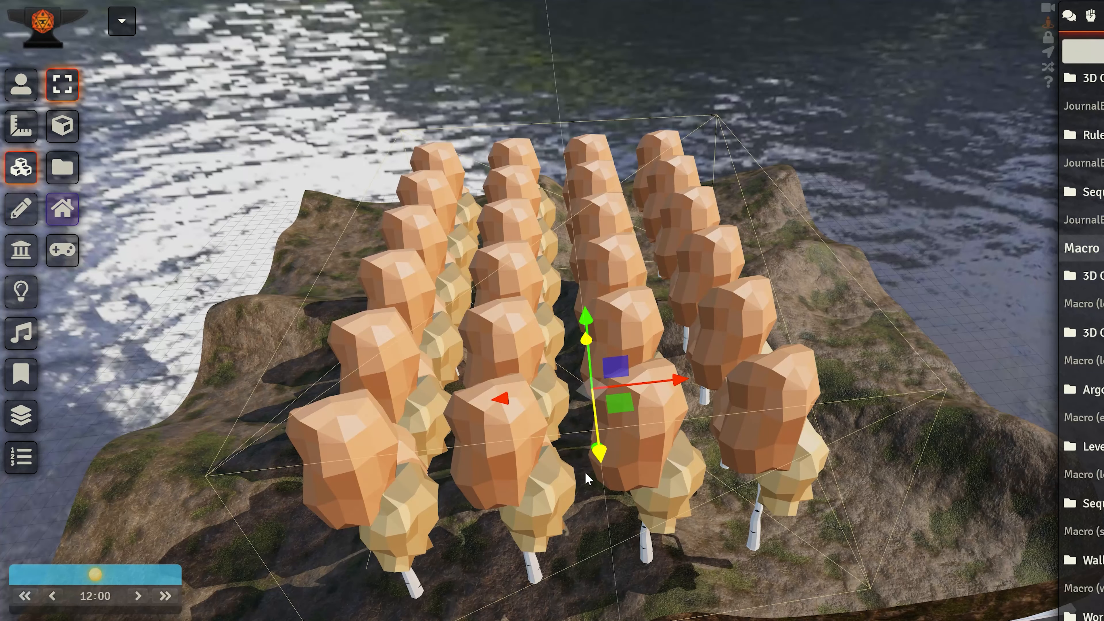
Enable Randomize Rotation, Scale, Depth, Position and Color for the repeated birch trees and apply
{"action": "double_click", "coordinate": [478, 350]}
{"action": "left_click", "coordinate": [1023, 49]}
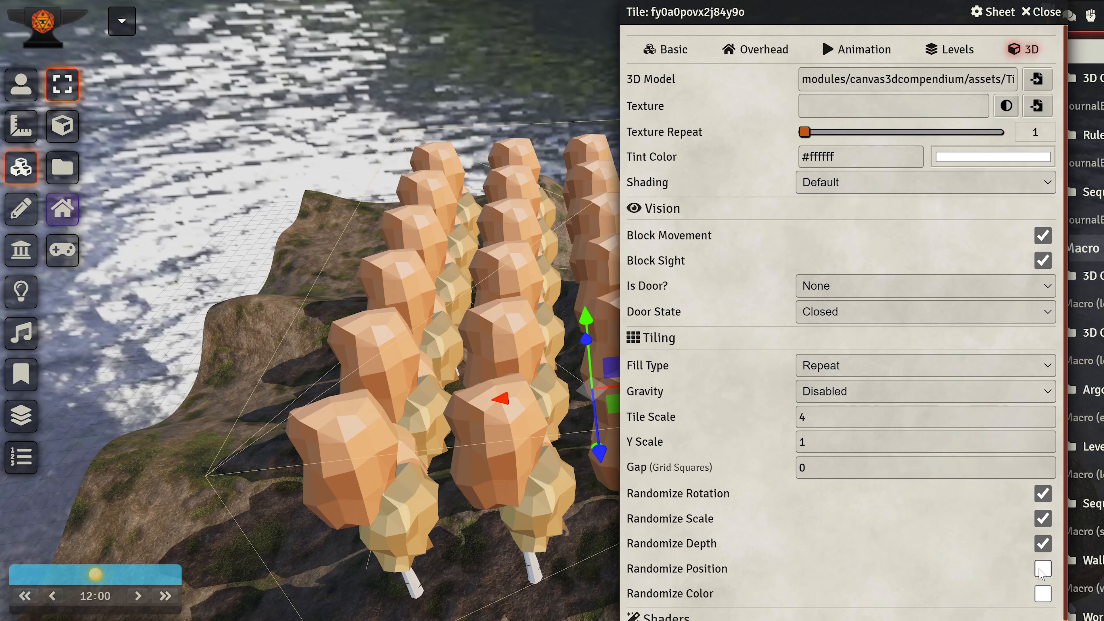
{"action": "left_click", "coordinate": [1042, 594]}
{"action": "scroll", "coordinate": [1041, 602], "scroll_direction": "down", "scroll_amount": 2}
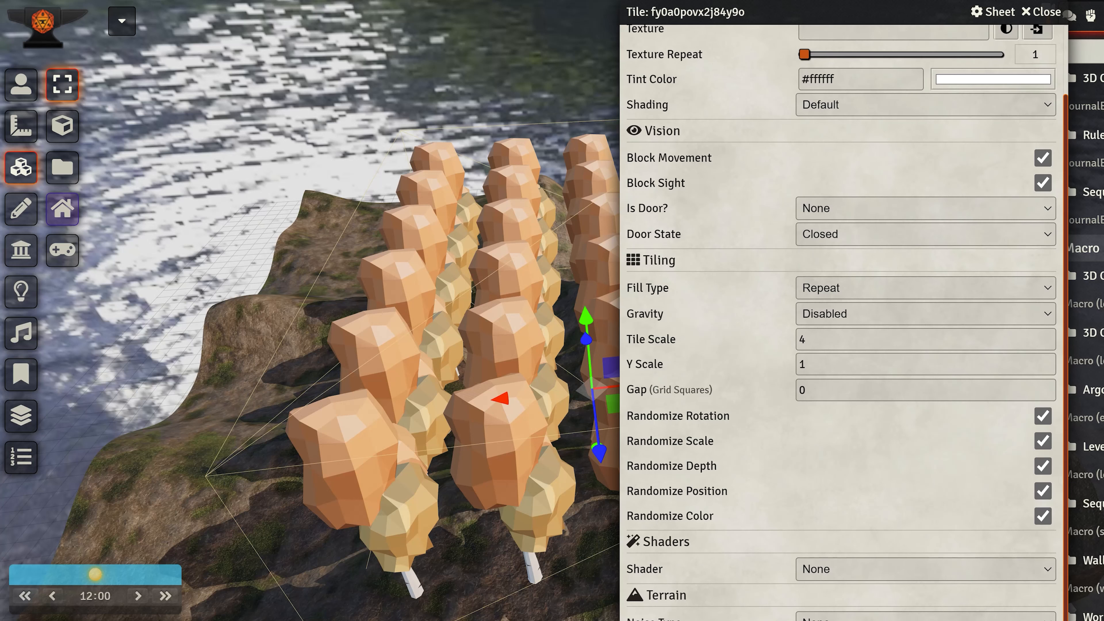
{"action": "left_click_drag", "start_coordinate": [582, 595], "coordinate": [635, 456]}
Increase the gap between the repeated birch trees to 4 grid squares
{"action": "left_click_drag", "start_coordinate": [817, 390], "coordinate": [728, 395]}
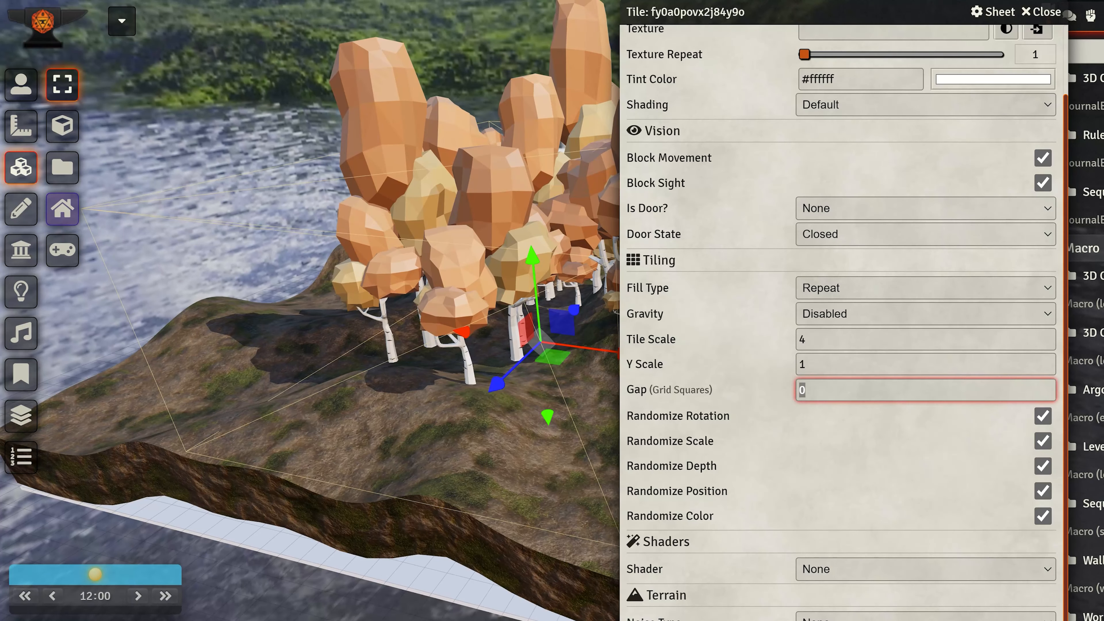
{"action": "type", "text": "1"}
{"action": "key", "text": "Return"}
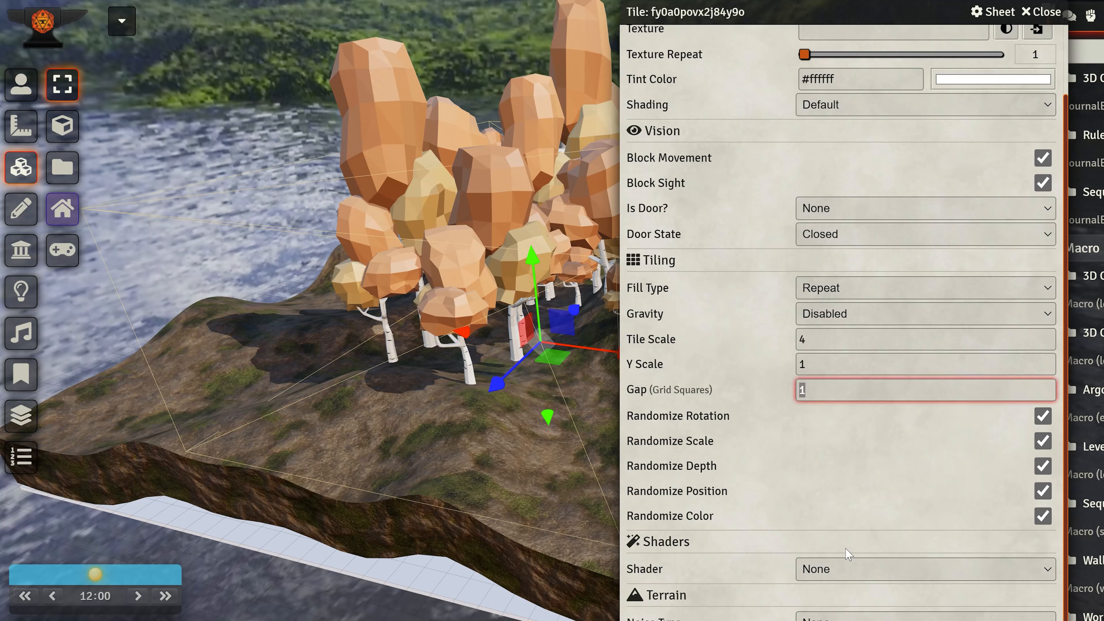
{"action": "type", "text": "2"}
{"action": "key", "text": "Return"}
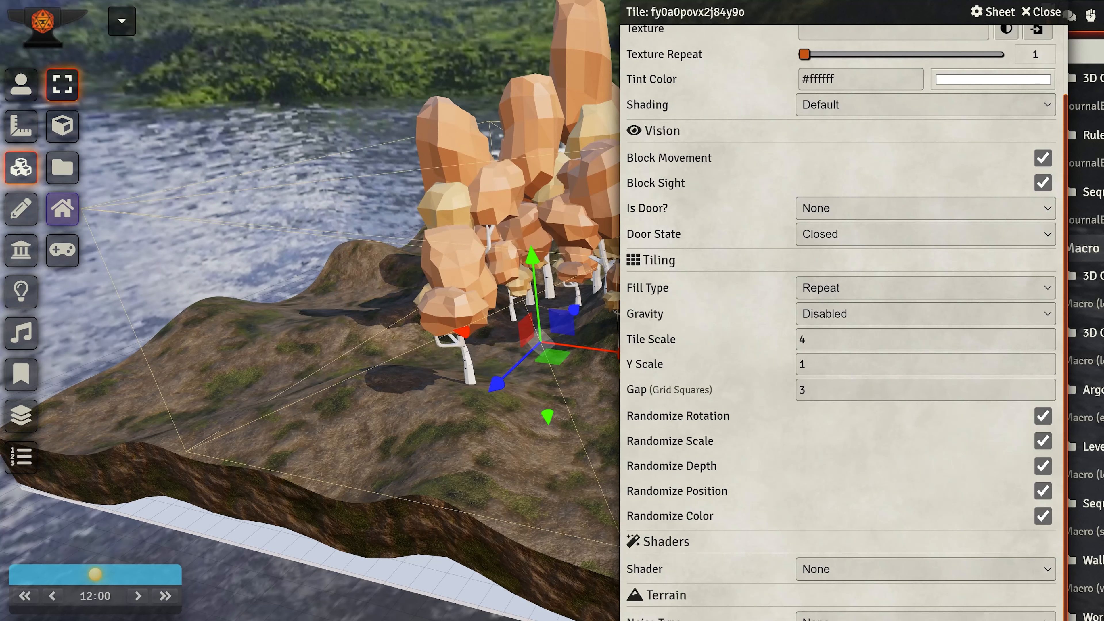
{"action": "type", "text": "4"}
{"action": "key", "text": "Return"}
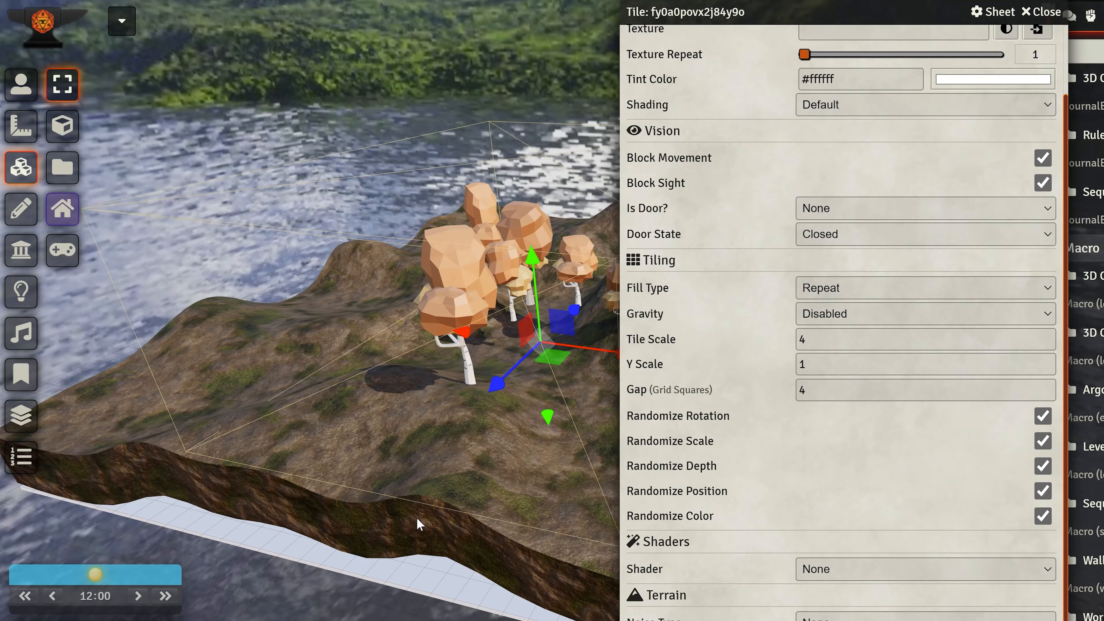
Close the tile settings and raise the birch tree tile vertically above the terrain
{"action": "left_click", "coordinate": [1042, 12]}
{"action": "right_click_drag", "start_coordinate": [718, 393], "coordinate": [731, 463]}
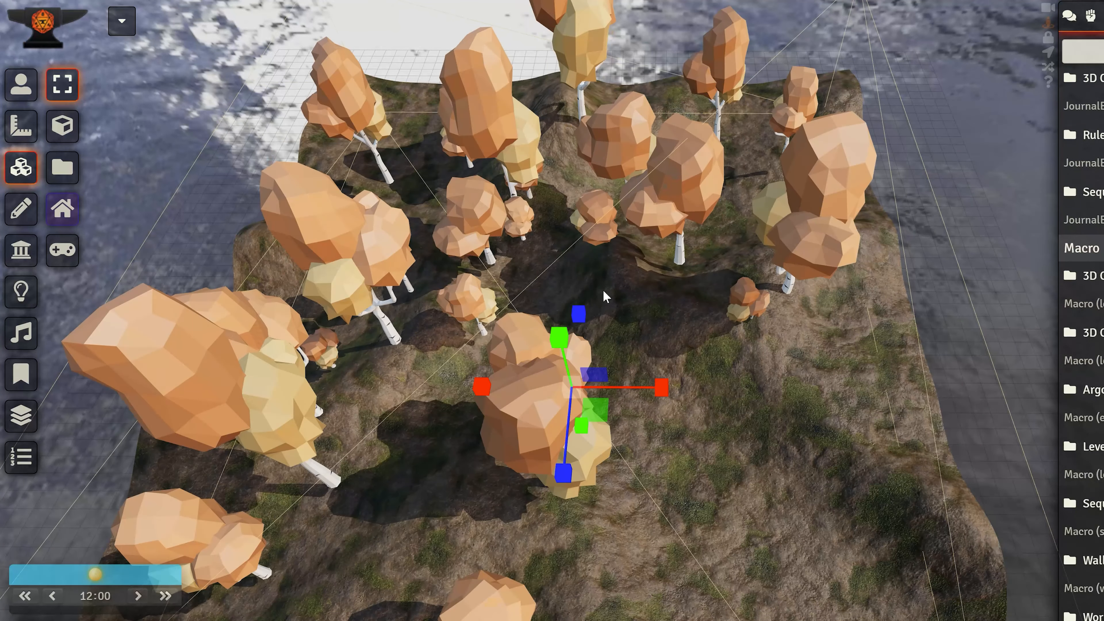
{"action": "right_click_drag", "start_coordinate": [842, 457], "coordinate": [723, 400]}
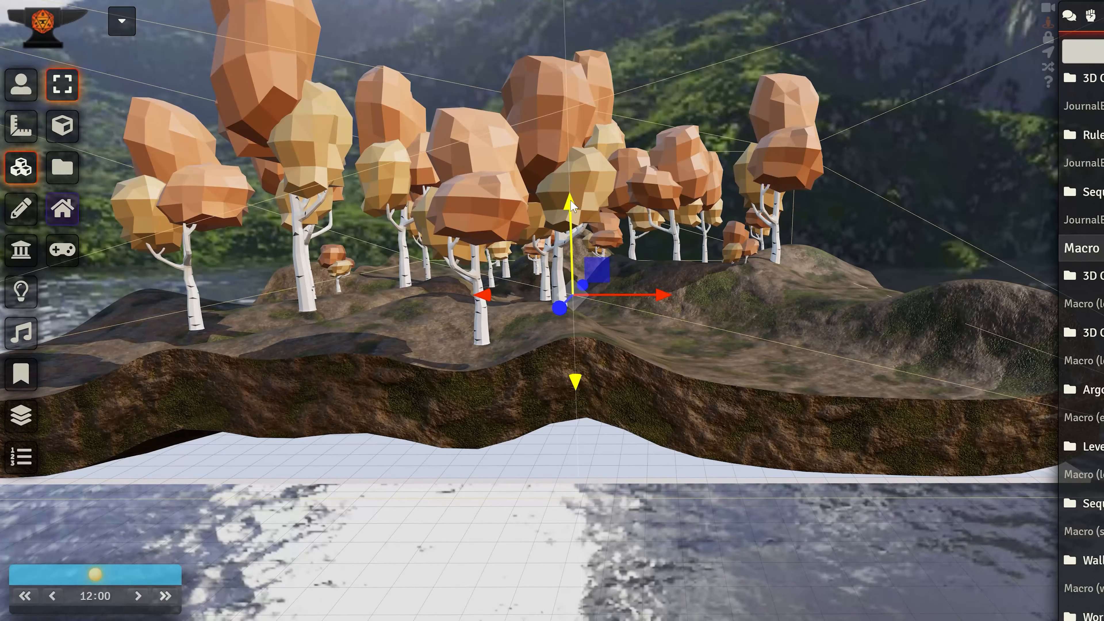
{"action": "left_click_drag", "start_coordinate": [571, 191], "coordinate": [575, 134]}
{"action": "right_click_drag", "start_coordinate": [714, 347], "coordinate": [690, 348]}
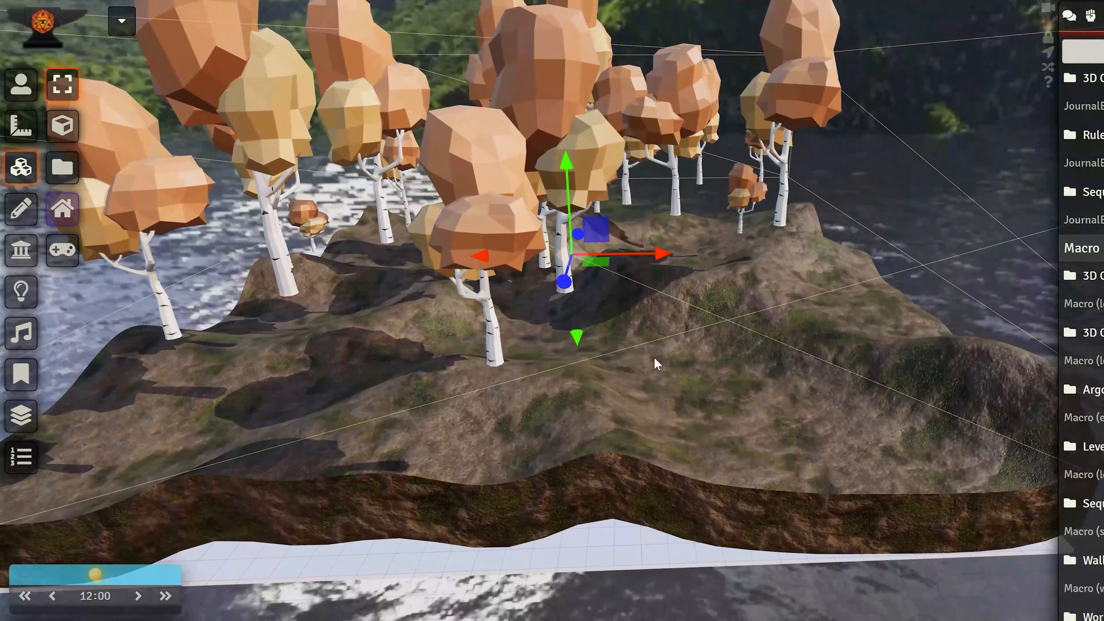
Reopen the birch tree tile's 3D settings and set its tiling gravity to Gravity only
{"action": "double_click", "coordinate": [806, 350]}
{"action": "left_click", "coordinate": [1022, 49]}
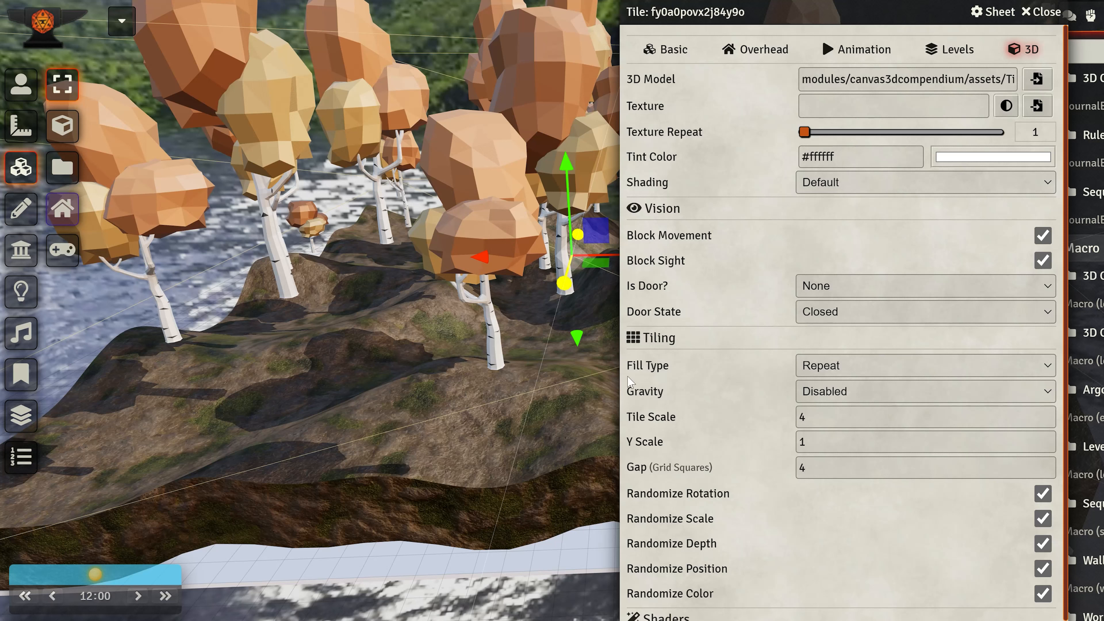
{"action": "left_click", "coordinate": [802, 391]}
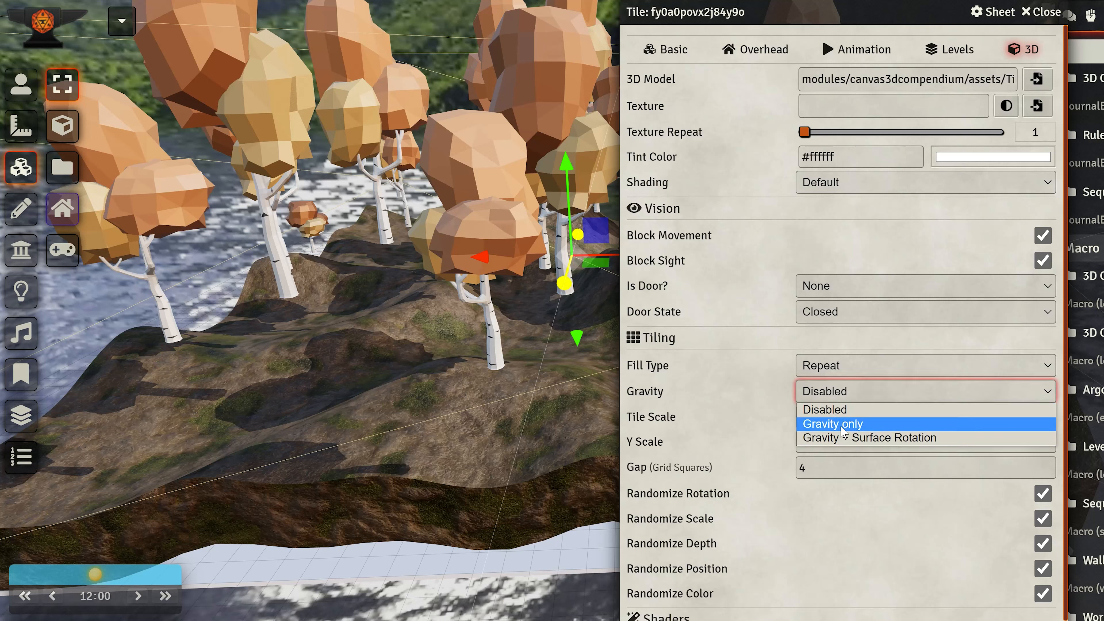
{"action": "left_click", "coordinate": [831, 426]}
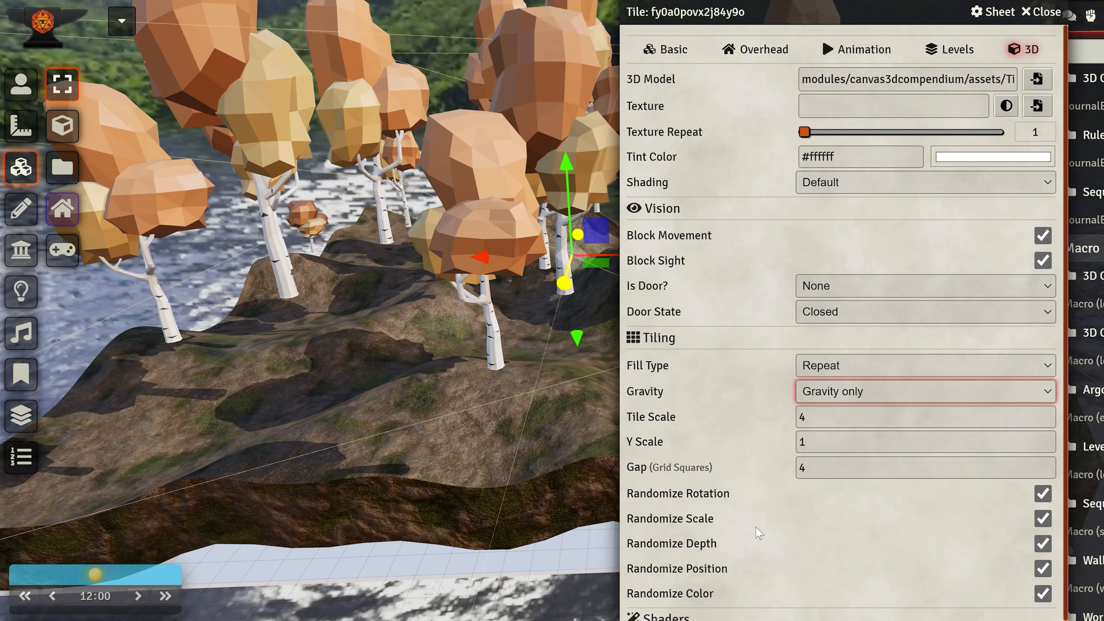
{"action": "scroll", "coordinate": [759, 532], "scroll_direction": "down", "scroll_amount": 2}
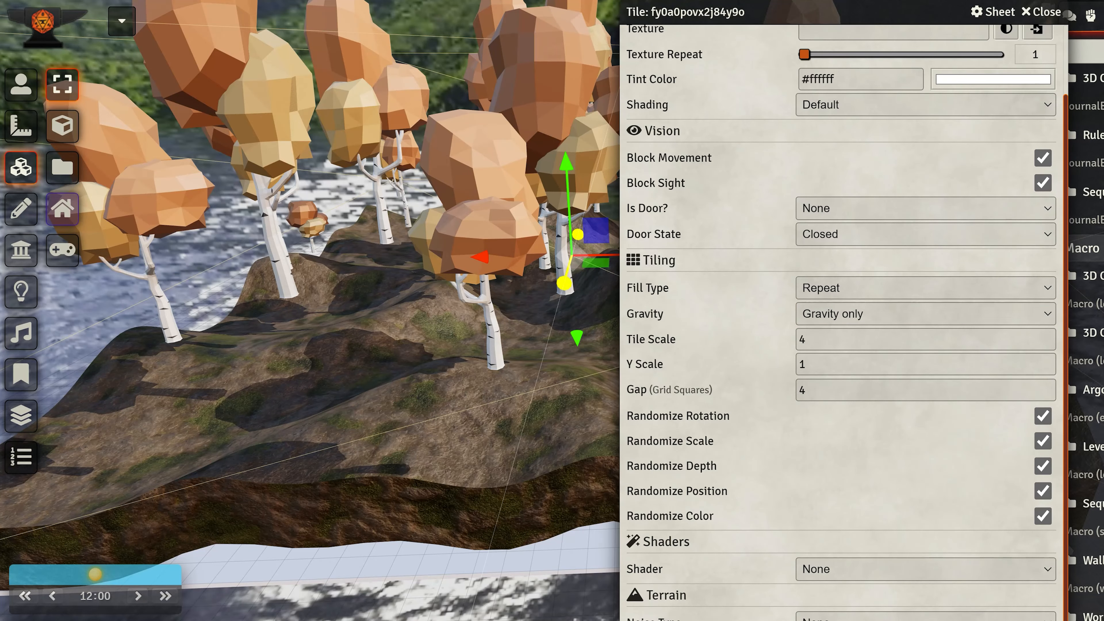
{"action": "right_click_drag", "start_coordinate": [369, 506], "coordinate": [353, 523]}
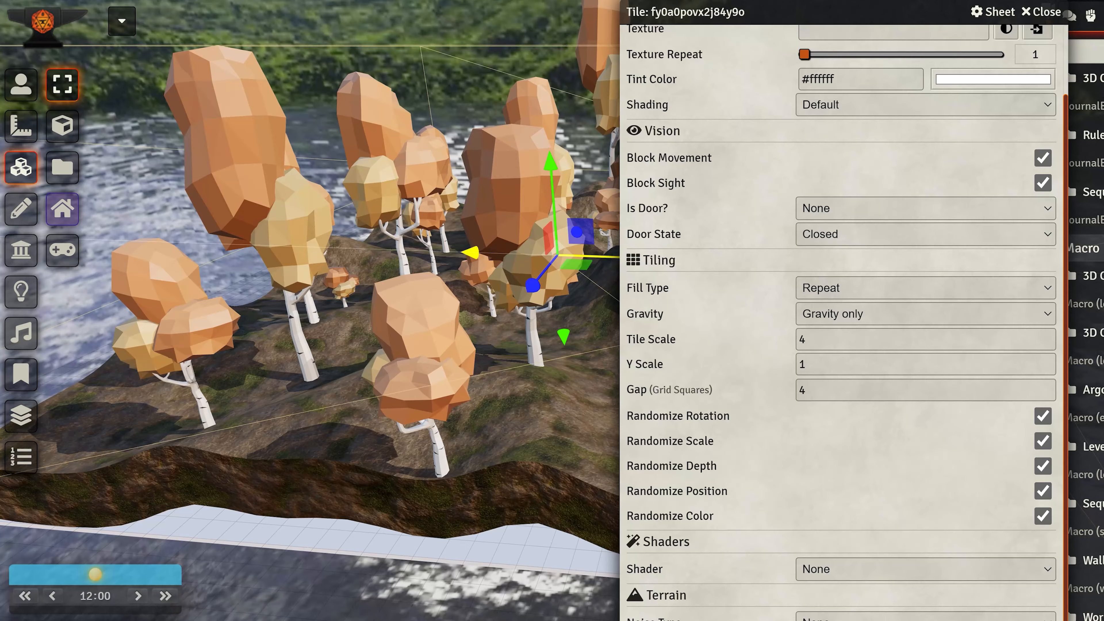
Try Gravity + Surface Rotation on the birch trees and switch the tile back to Gravity only
{"action": "left_click", "coordinate": [813, 322]}
{"action": "left_click", "coordinate": [839, 362]}
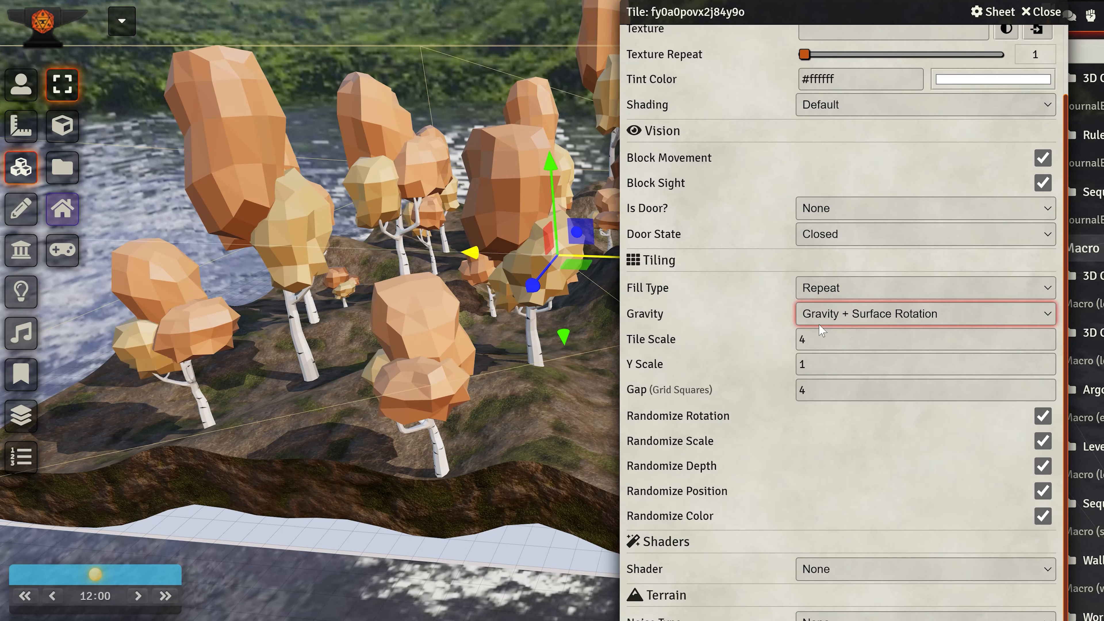
{"action": "right_click_drag", "start_coordinate": [491, 536], "coordinate": [517, 524]}
{"action": "left_click", "coordinate": [860, 314]}
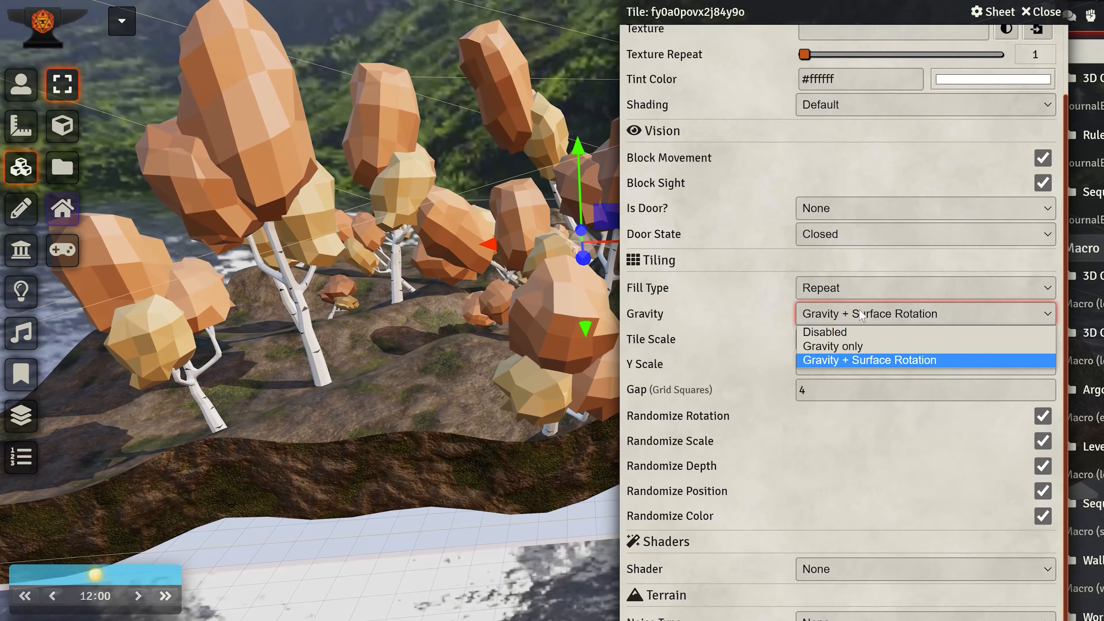
{"action": "left_click", "coordinate": [826, 348]}
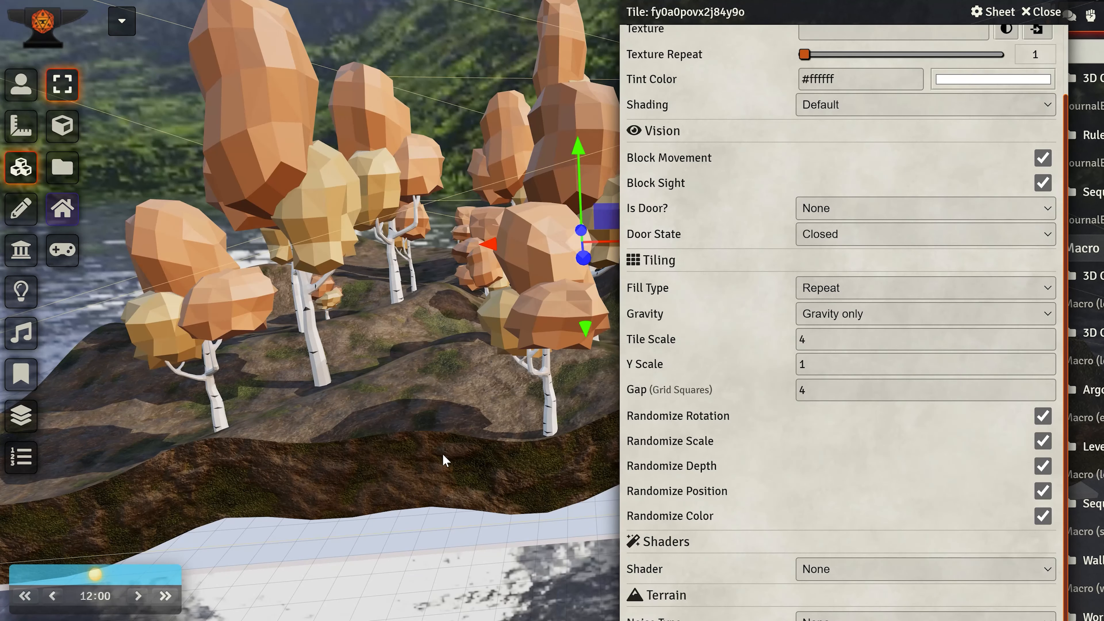
Apply the Wind shader to the birch tree tile
{"action": "right_click_drag", "start_coordinate": [510, 509], "coordinate": [606, 355]}
{"action": "scroll", "coordinate": [477, 420], "scroll_direction": "down", "scroll_amount": 3}
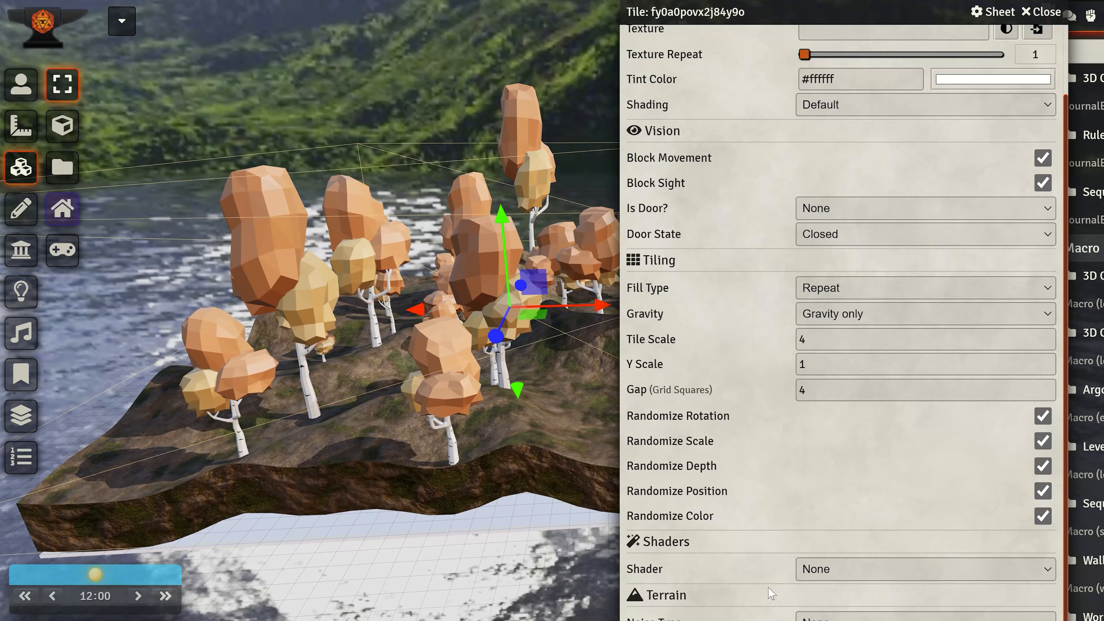
{"action": "left_click", "coordinate": [851, 570]}
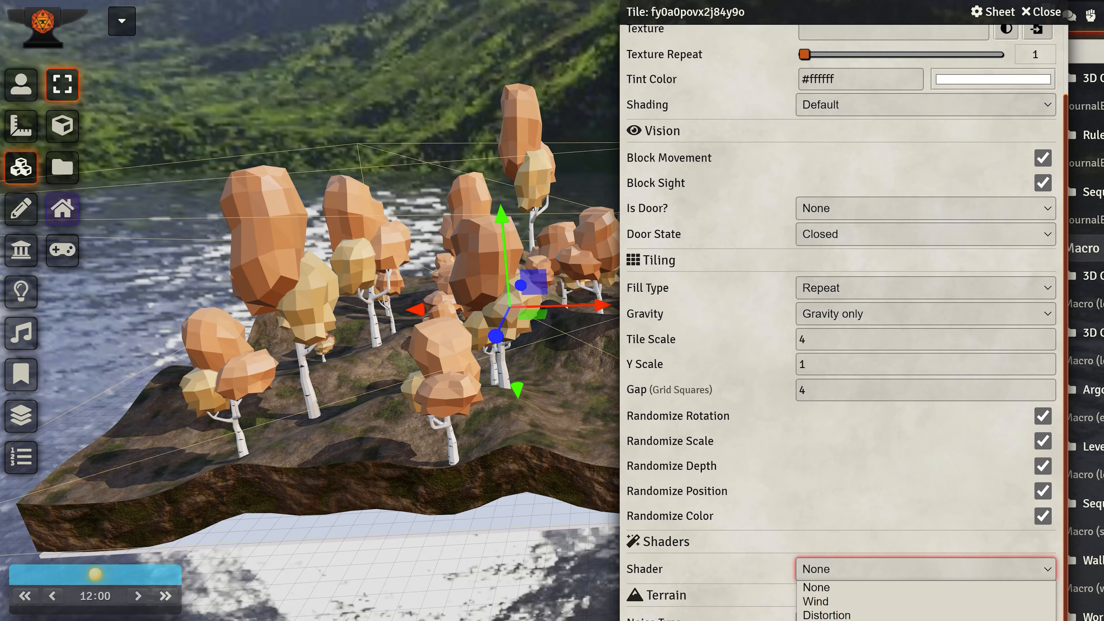
{"action": "left_click", "coordinate": [816, 601]}
{"action": "scroll", "coordinate": [793, 515], "scroll_direction": "down", "scroll_amount": 2}
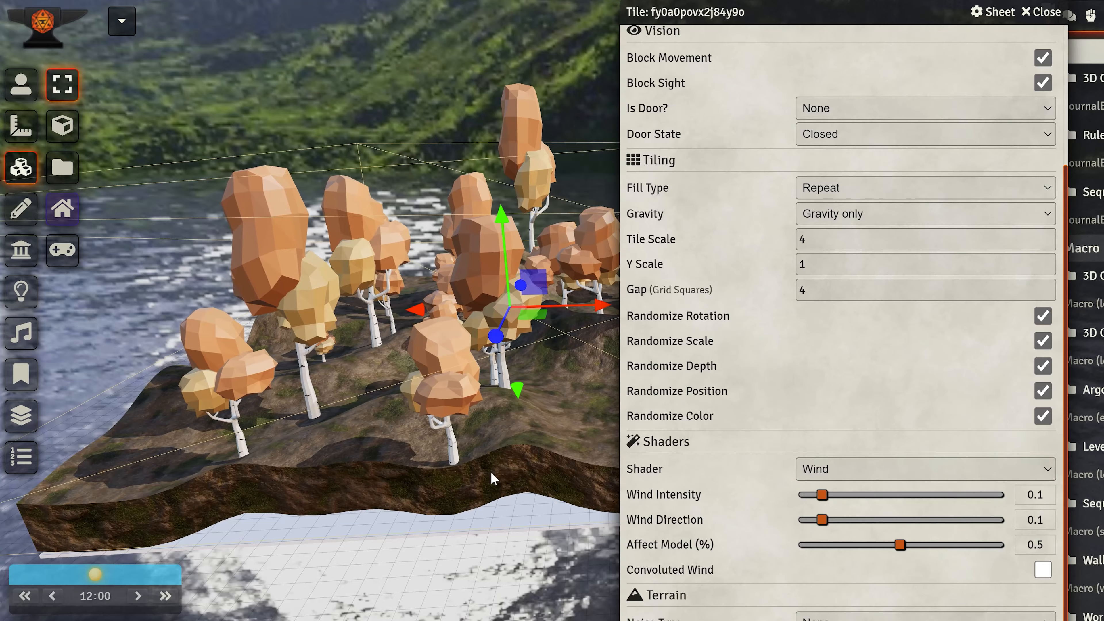
{"action": "left_click_drag", "start_coordinate": [494, 547], "coordinate": [500, 522]}
{"action": "scroll", "coordinate": [502, 513], "scroll_direction": "up", "scroll_amount": 3}
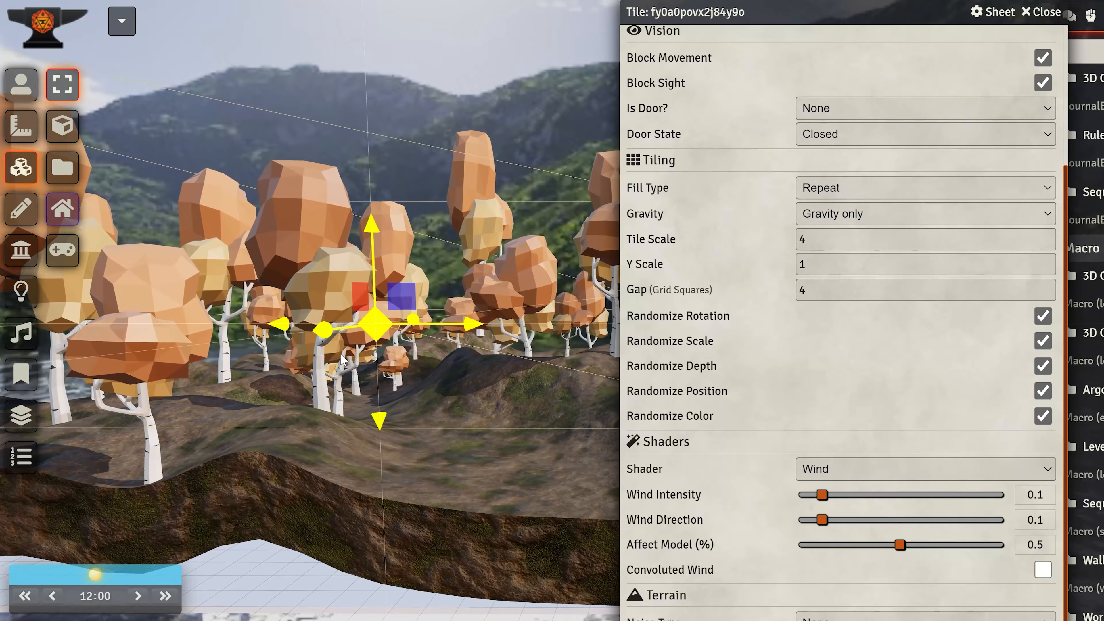
Set the birch trees' wind intensity to 0.23 and wind direction to 0.15, and close the tile settings
{"action": "right_click_drag", "start_coordinate": [377, 499], "coordinate": [448, 503]}
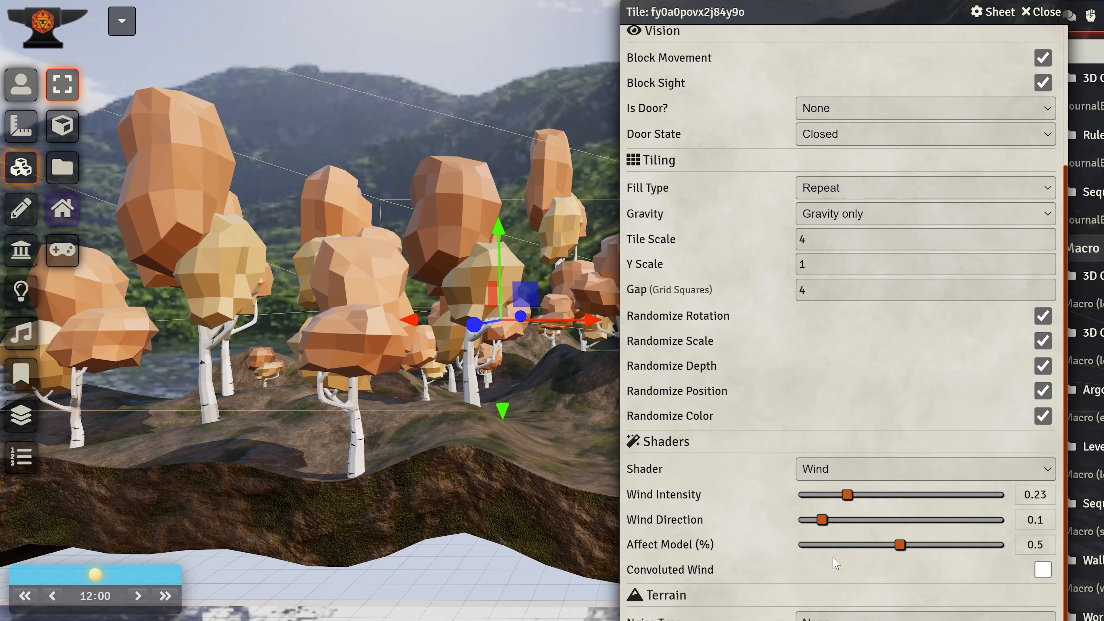
{"action": "left_click_drag", "start_coordinate": [829, 519], "coordinate": [832, 520]}
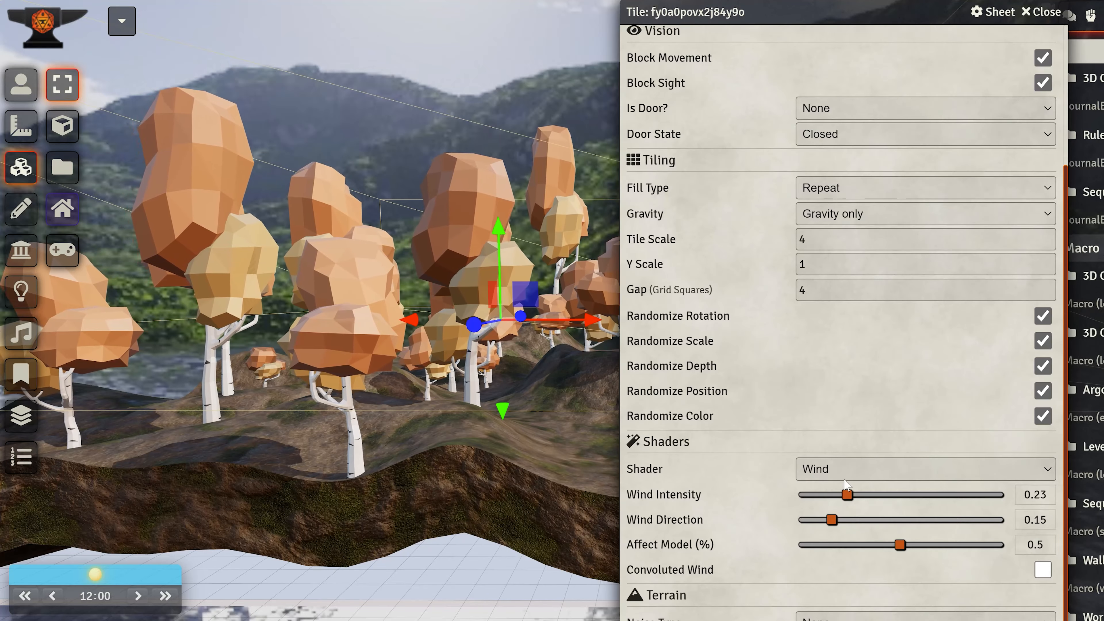
{"action": "key", "text": "Escape"}
Deselect the birch tree tile and open the directory browser for choosing another model
{"action": "right_click_drag", "start_coordinate": [532, 599], "coordinate": [652, 540]}
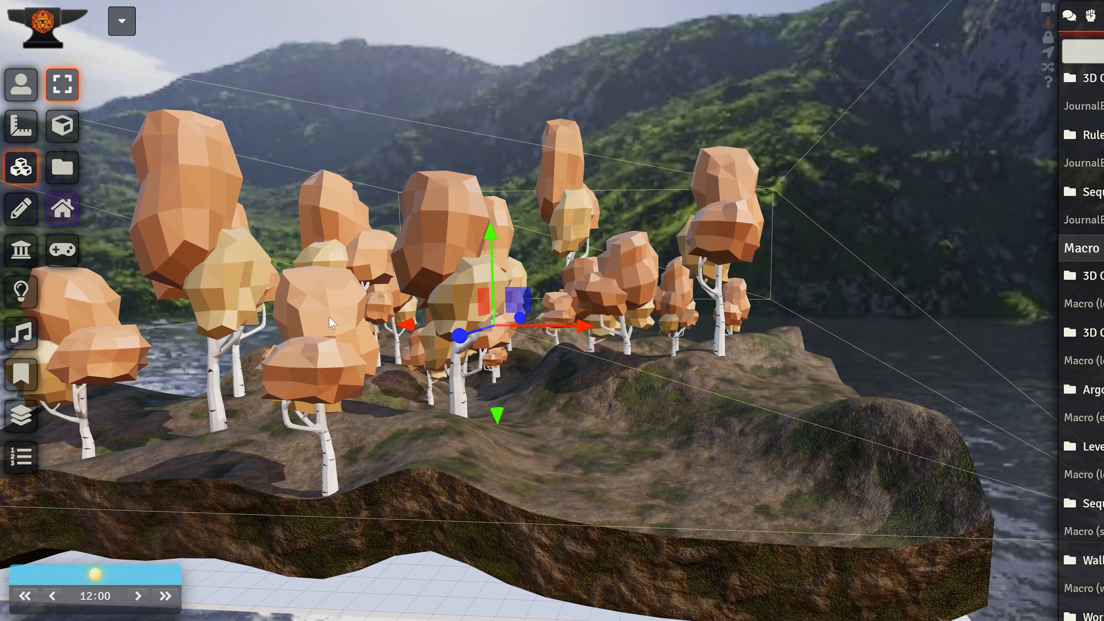
{"action": "left_click_drag", "start_coordinate": [685, 429], "coordinate": [660, 465]}
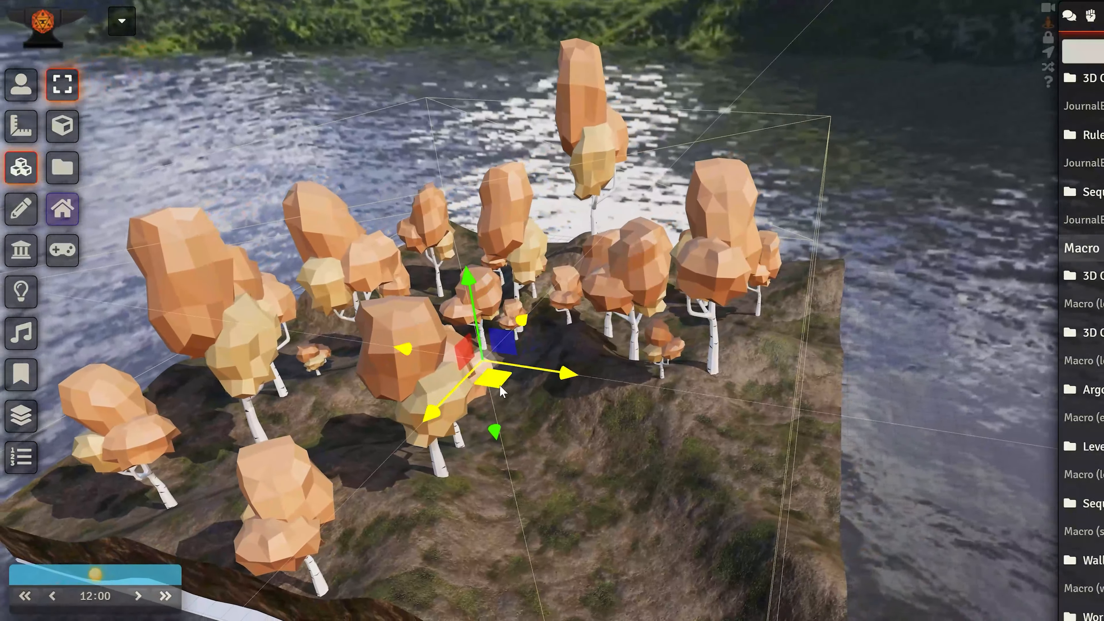
{"action": "key", "text": "Escape"}
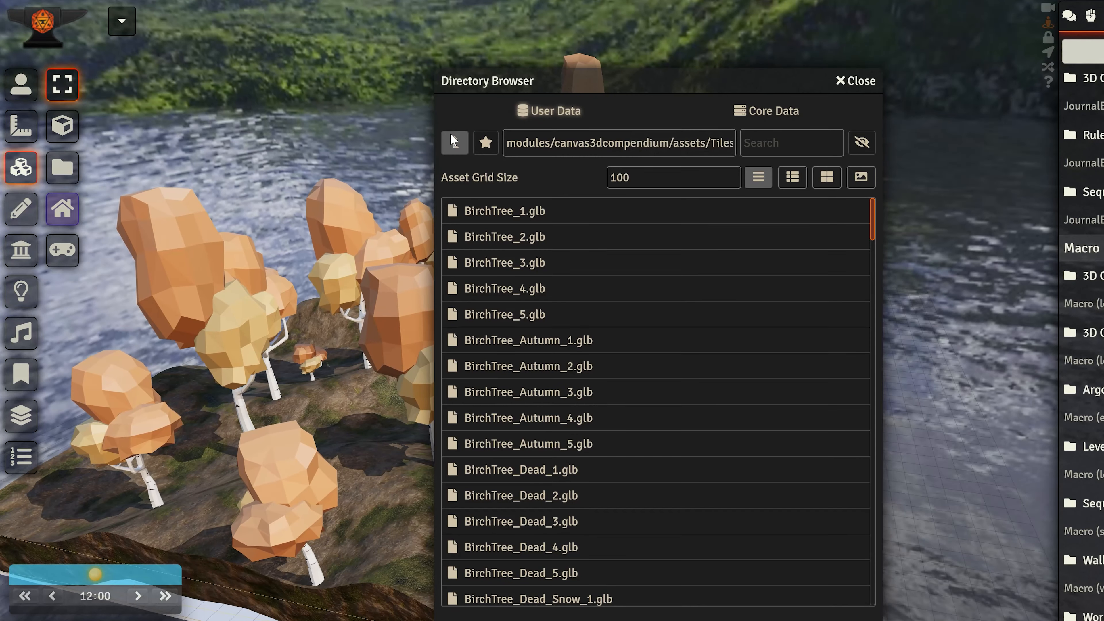
Place basicCube_forShaders_flat.glb and a transparent shader cube from the BasicShapes folder on the terrain, and close the directory browser
{"action": "left_click", "coordinate": [454, 140]}
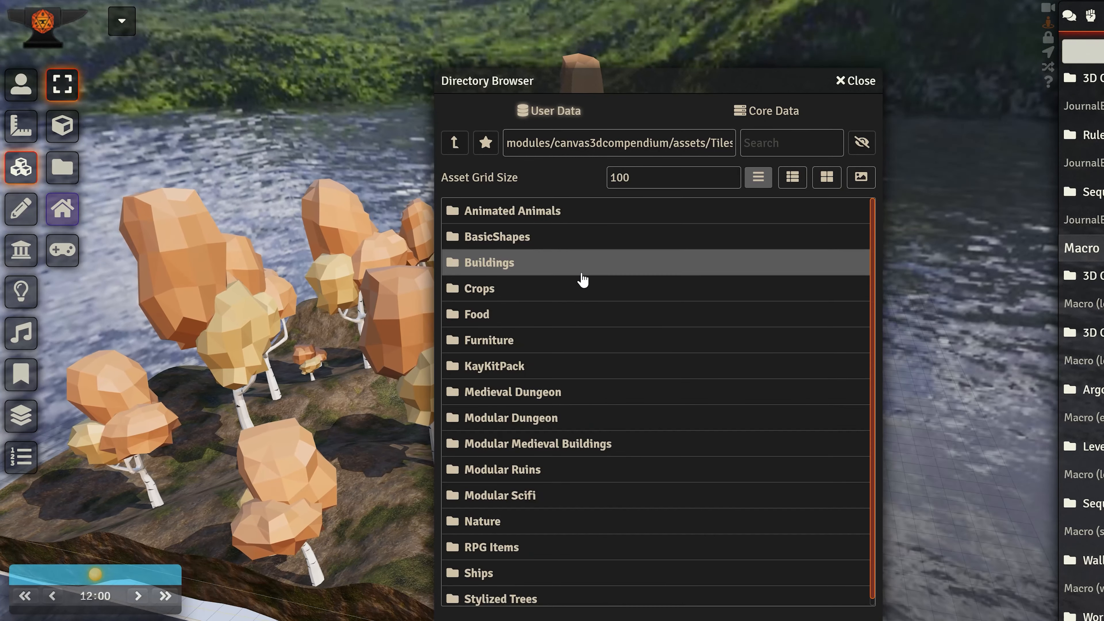
{"action": "left_click", "coordinate": [500, 243]}
{"action": "left_click_drag", "start_coordinate": [552, 105], "coordinate": [762, 93]}
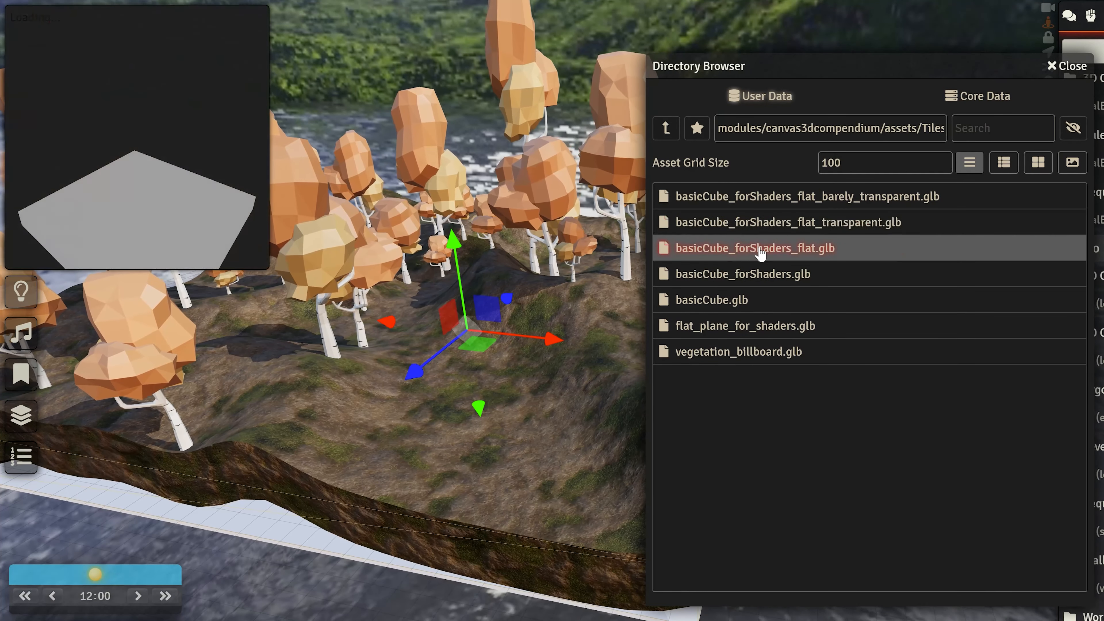
{"action": "left_click_drag", "start_coordinate": [761, 246], "coordinate": [517, 419]}
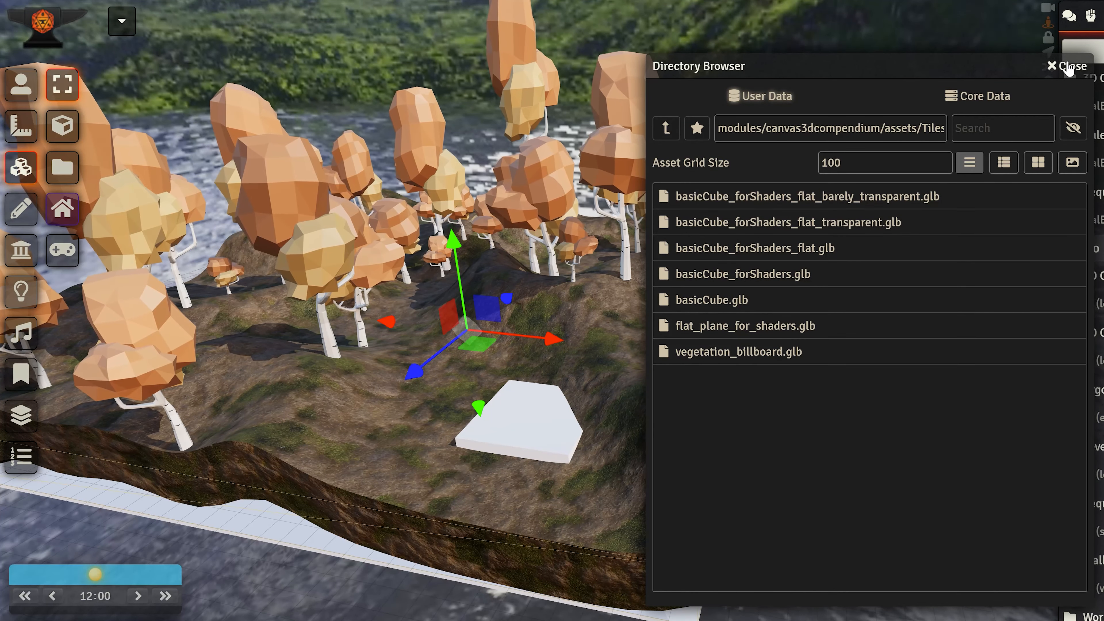
{"action": "left_click_drag", "start_coordinate": [826, 247], "coordinate": [320, 417]}
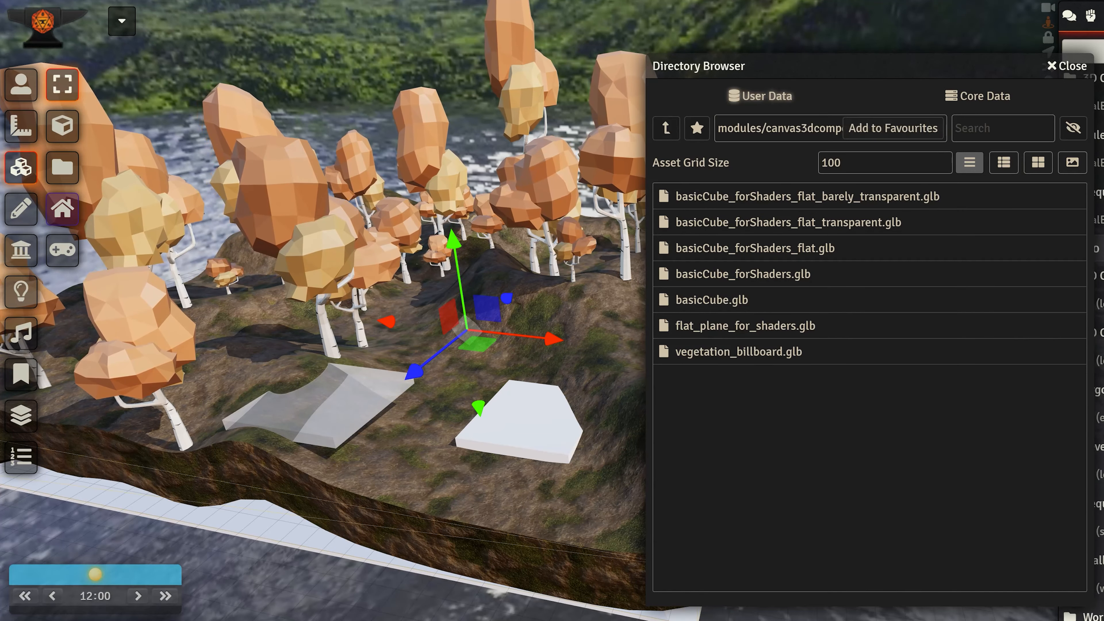
{"action": "left_click", "coordinate": [1081, 66]}
Raise the opaque white cube above the terrain and scale it up uniformly to about 925 × 925 pixels
{"action": "left_click_drag", "start_coordinate": [633, 447], "coordinate": [691, 448]}
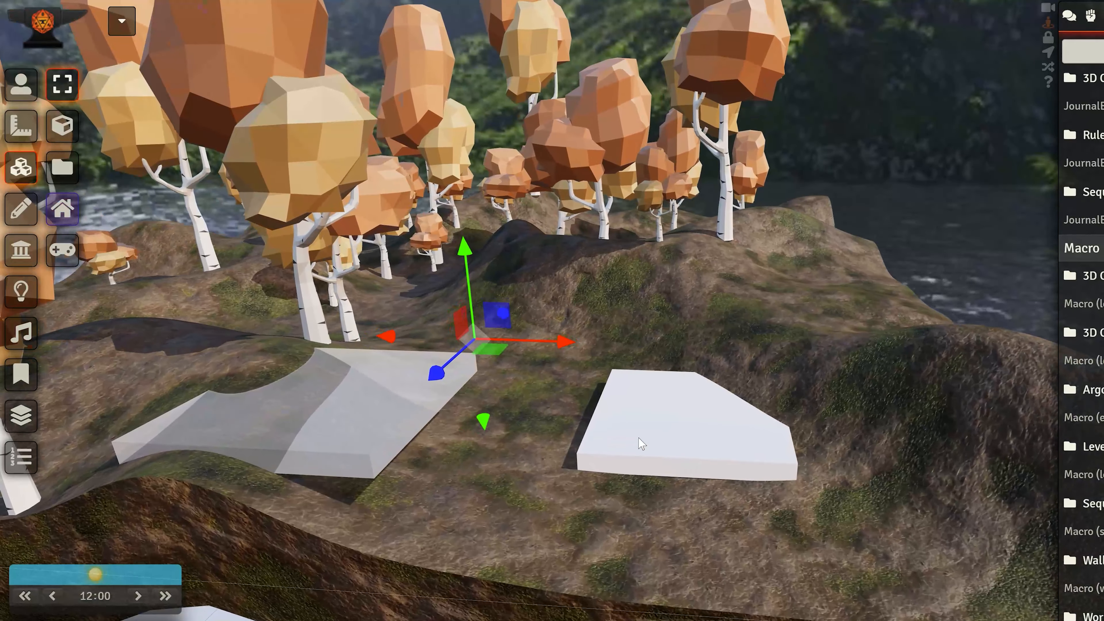
{"action": "left_click", "coordinate": [633, 452]}
{"action": "left_click_drag", "start_coordinate": [613, 422], "coordinate": [561, 420]}
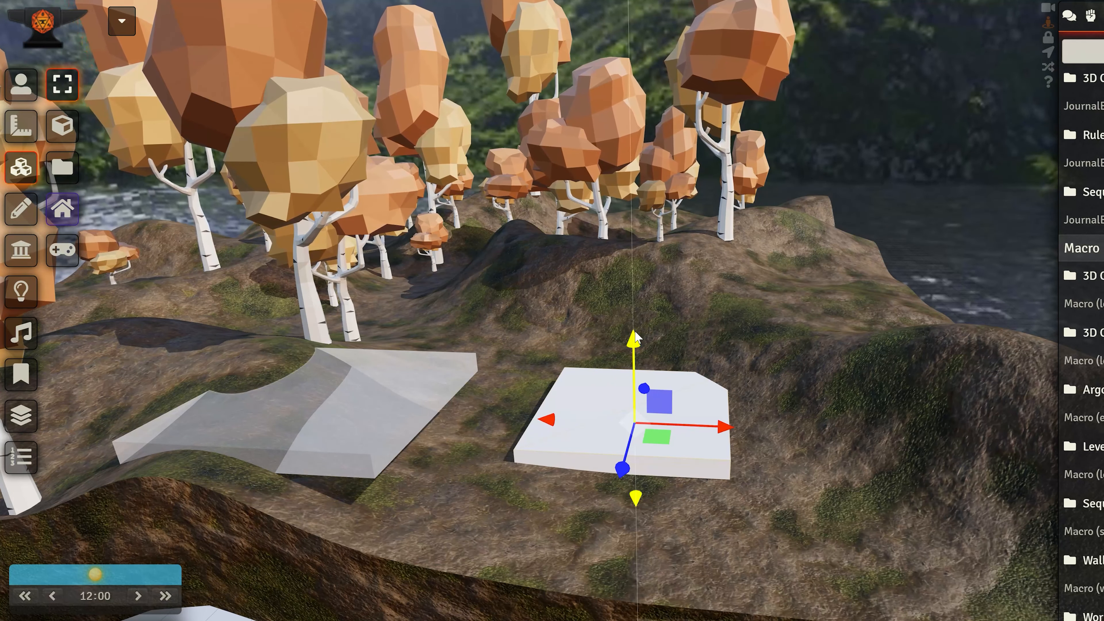
{"action": "left_click_drag", "start_coordinate": [636, 337], "coordinate": [636, 283]}
{"action": "right_click_drag", "start_coordinate": [666, 355], "coordinate": [659, 300]}
{"action": "key", "text": "s"}
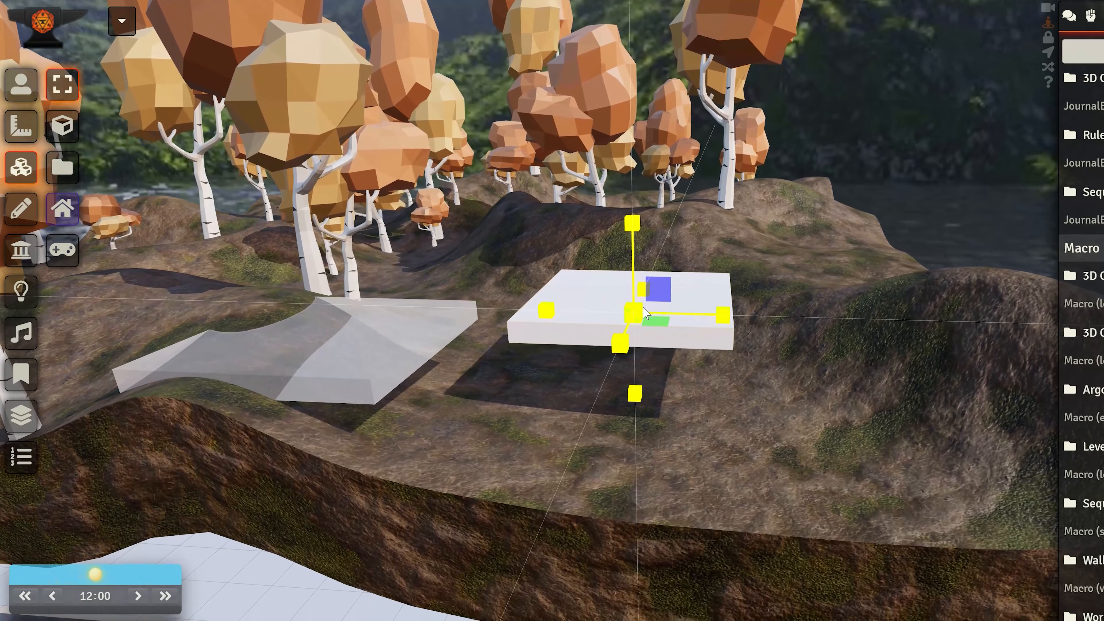
{"action": "left_click_drag", "start_coordinate": [635, 311], "coordinate": [617, 250]}
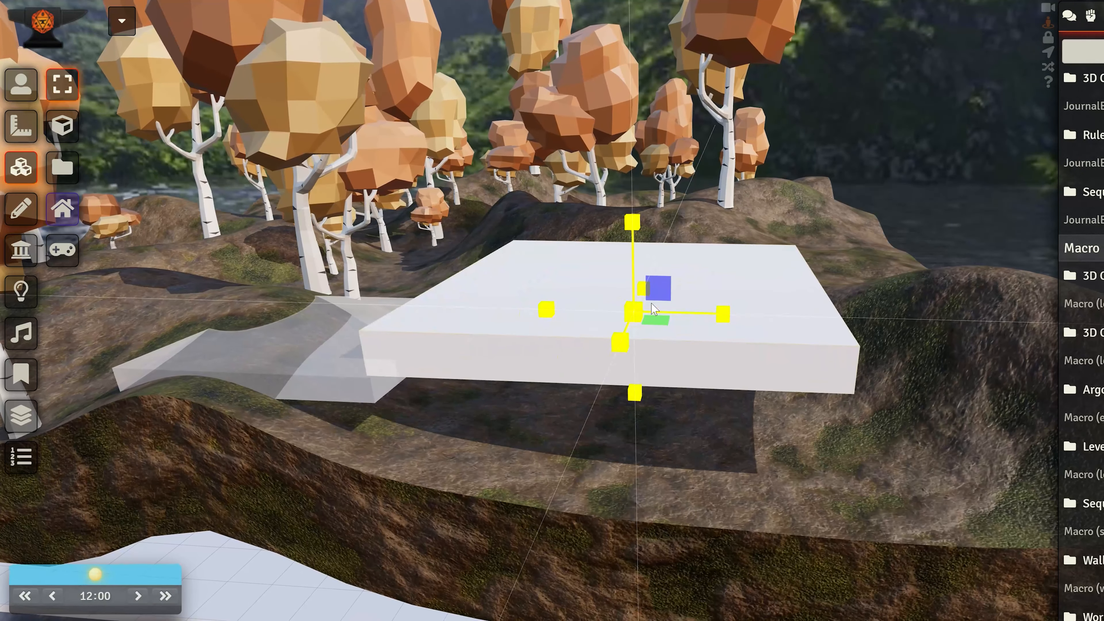
Apply the Distortion shader to the enlarged white cube in its 3D tile settings
{"action": "double_click", "coordinate": [553, 276]}
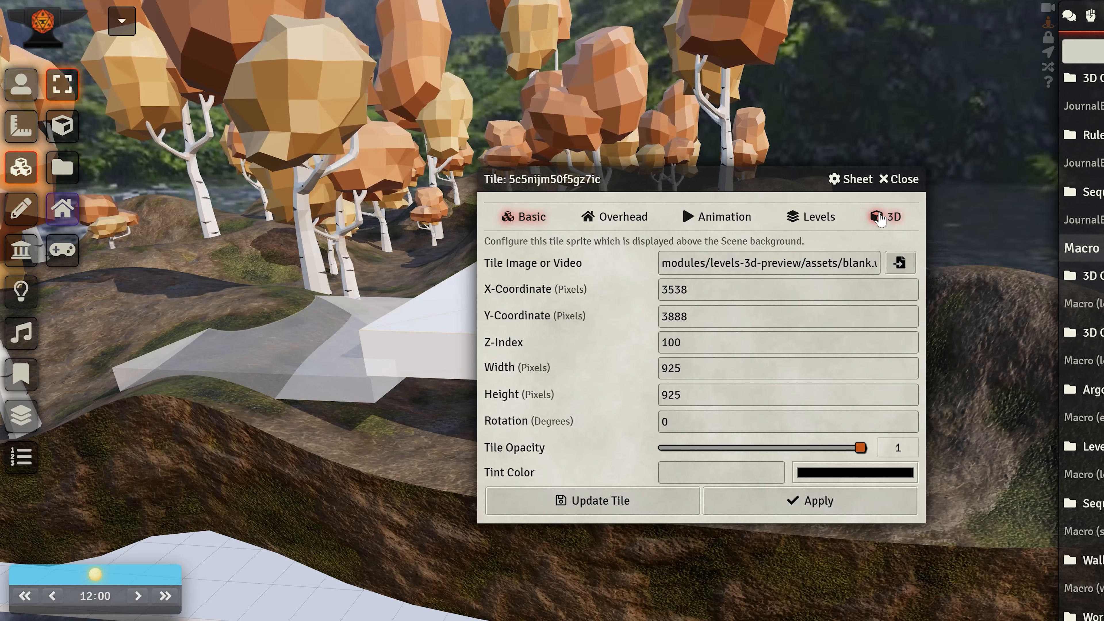
{"action": "left_click", "coordinate": [880, 220]}
{"action": "left_click", "coordinate": [709, 573]}
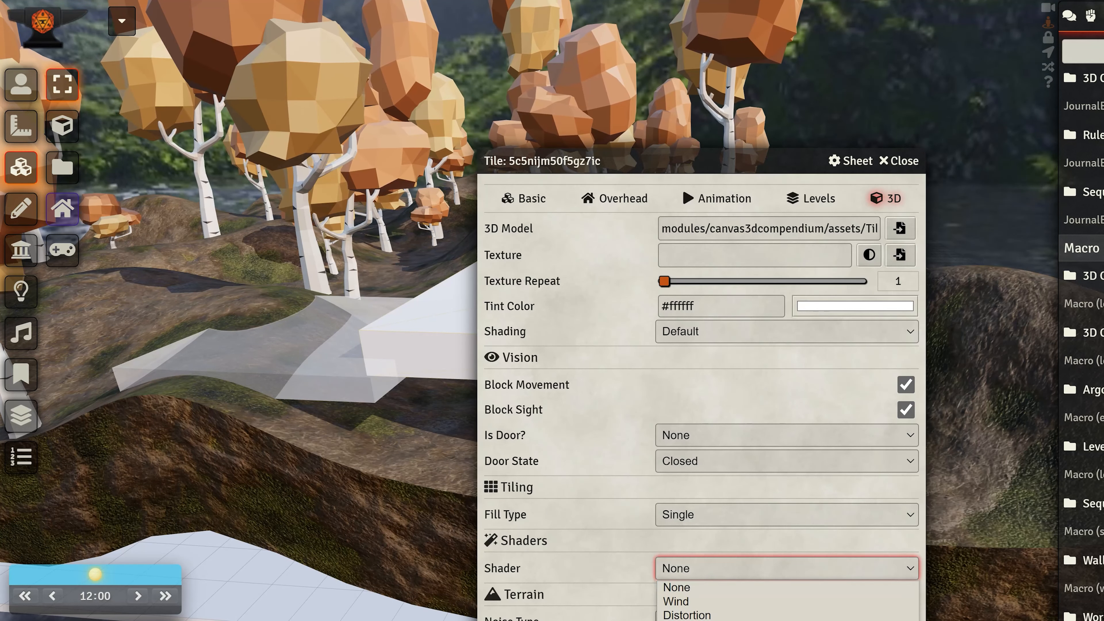
{"action": "left_click", "coordinate": [696, 614]}
{"action": "left_click_drag", "start_coordinate": [623, 86], "coordinate": [916, 21]}
{"action": "right_click_drag", "start_coordinate": [562, 508], "coordinate": [547, 464]}
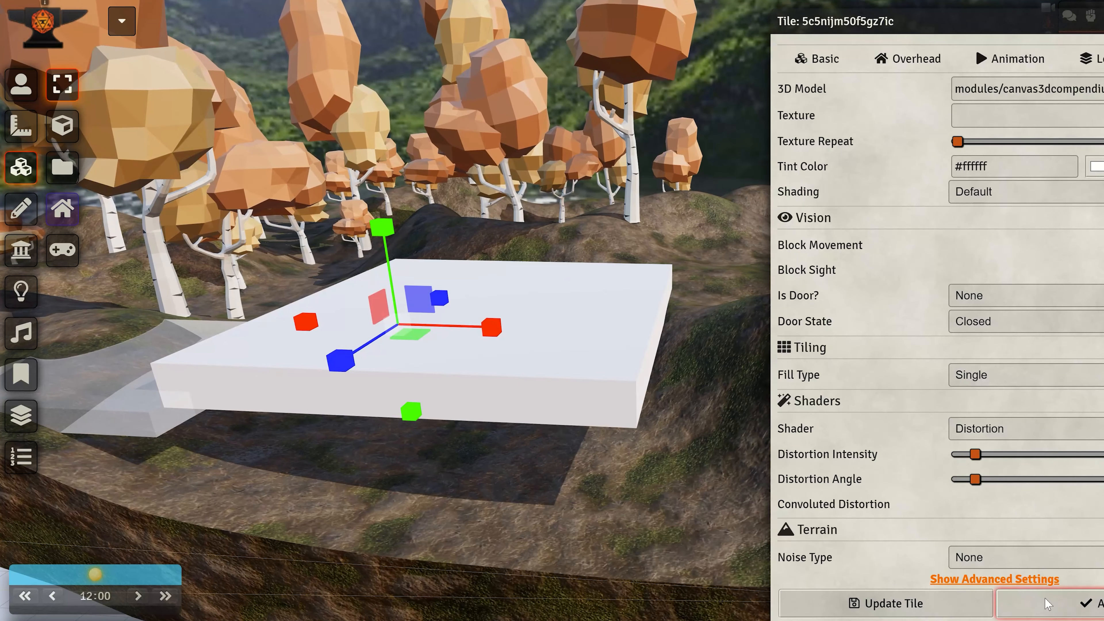
Search the materials for "lava" and apply Lava004 to the enlarged cube
{"action": "left_click", "coordinate": [569, 350]}
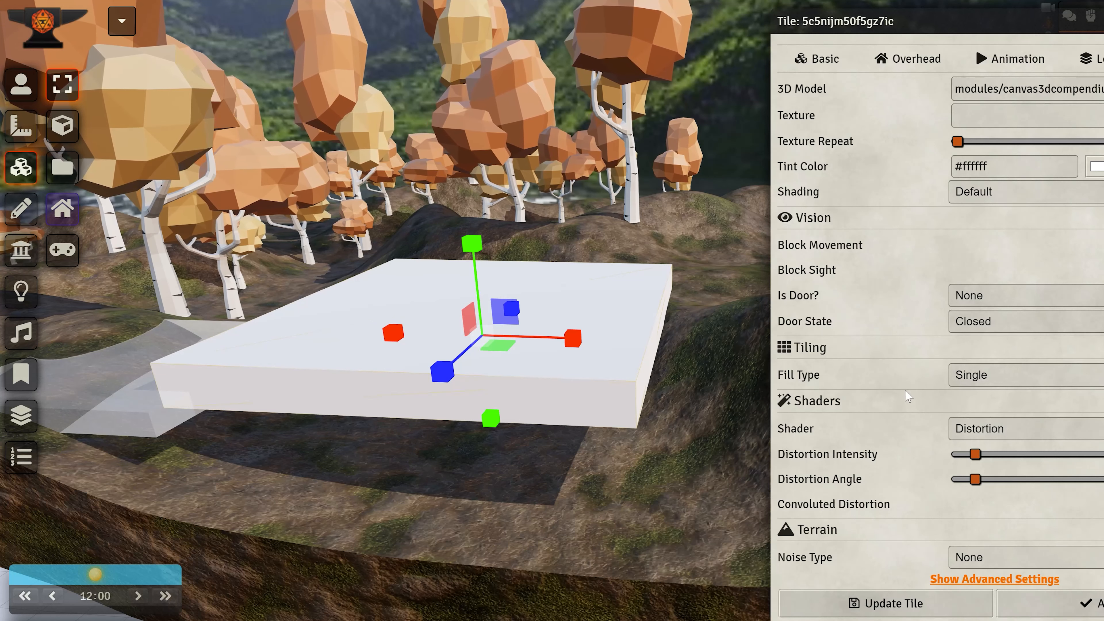
{"action": "key", "text": "m"}
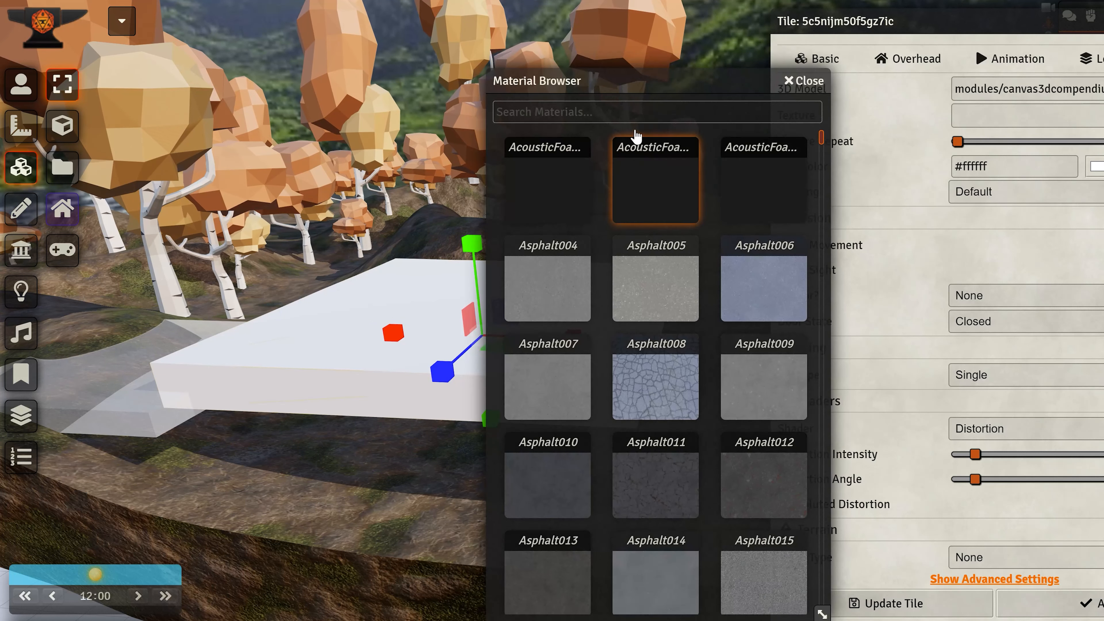
{"action": "type", "text": "lava"}
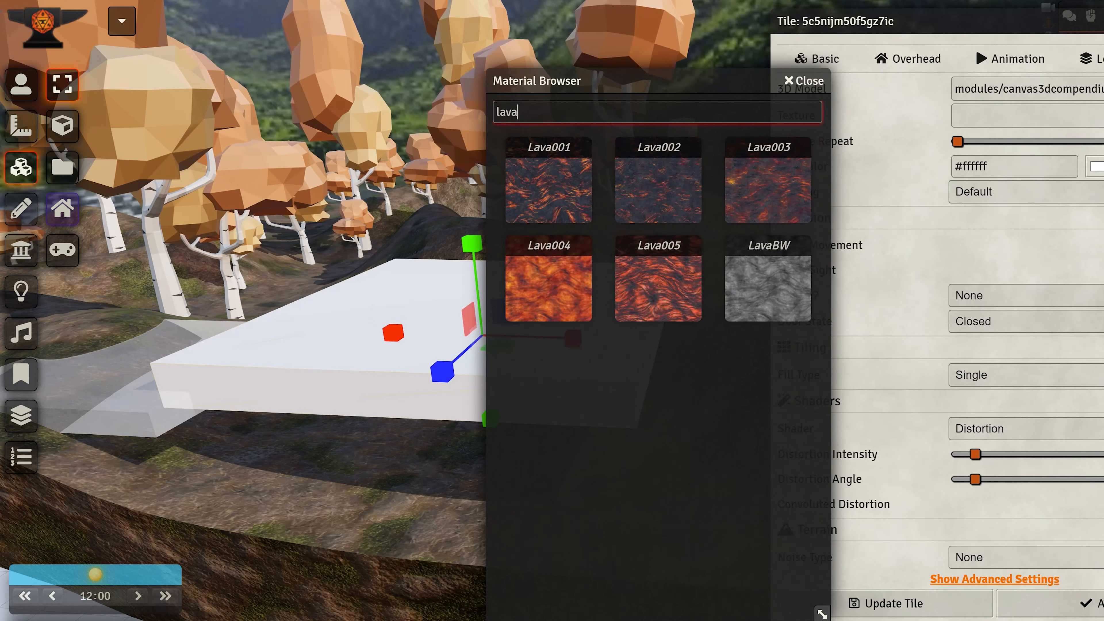
{"action": "left_click", "coordinate": [525, 270]}
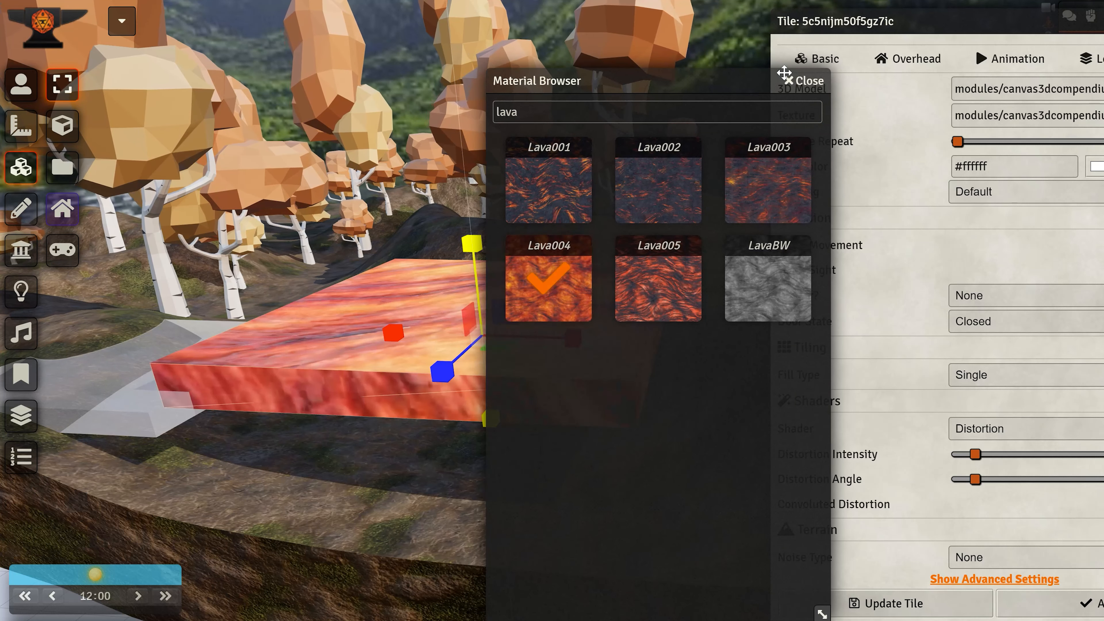
{"action": "left_click", "coordinate": [804, 81]}
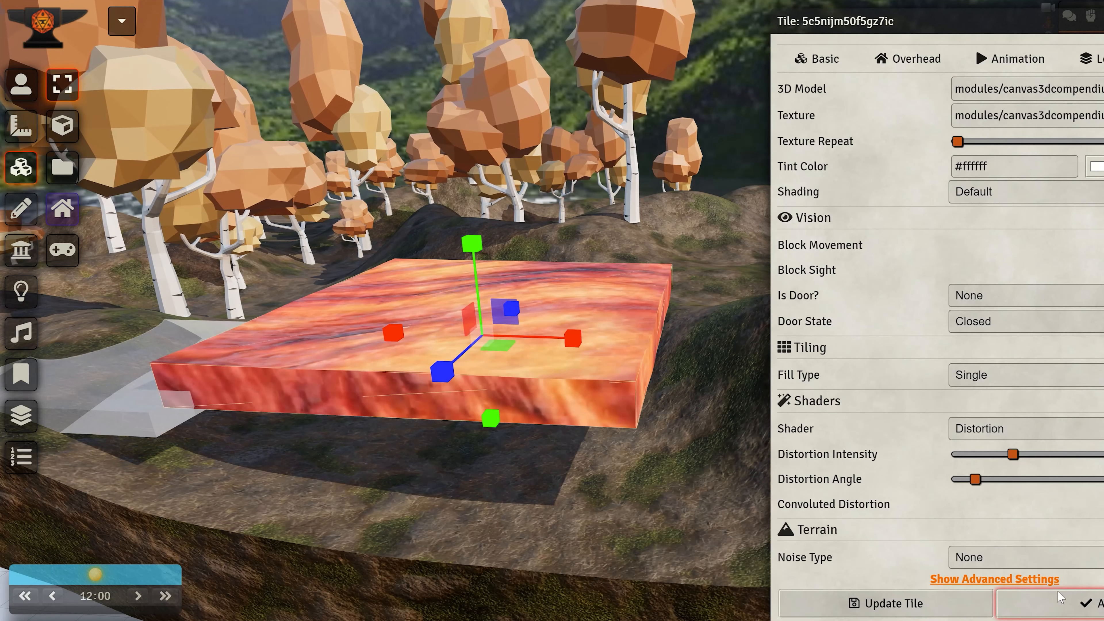
Increase the lava cube's texture repeat slightly and apply the change
{"action": "scroll", "coordinate": [576, 491], "scroll_direction": "up", "scroll_amount": 3}
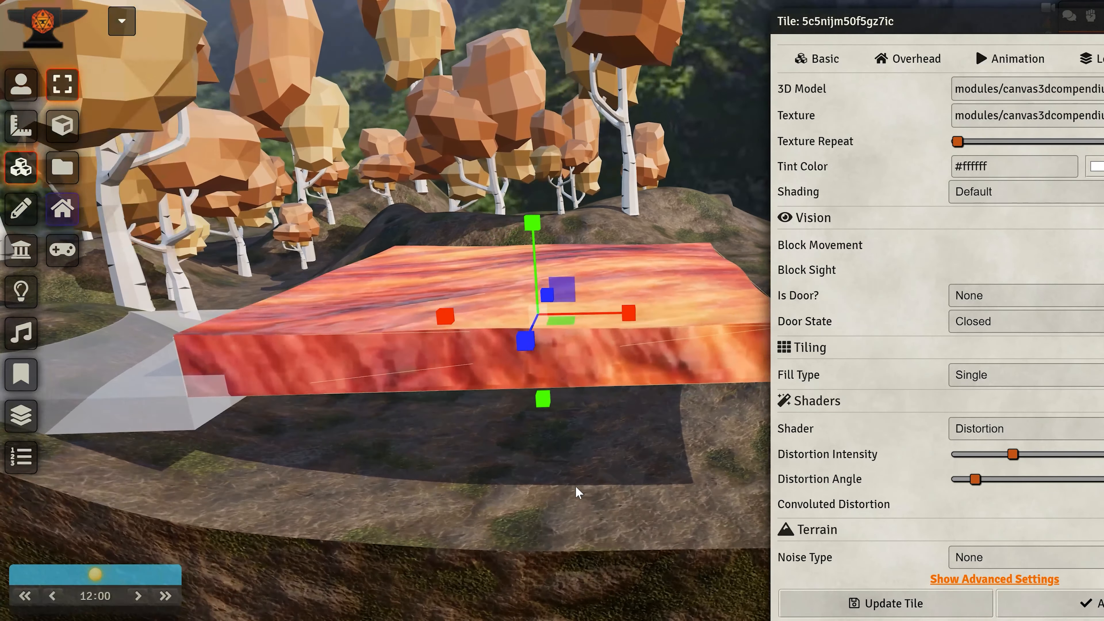
{"action": "left_click_drag", "start_coordinate": [575, 487], "coordinate": [658, 402]}
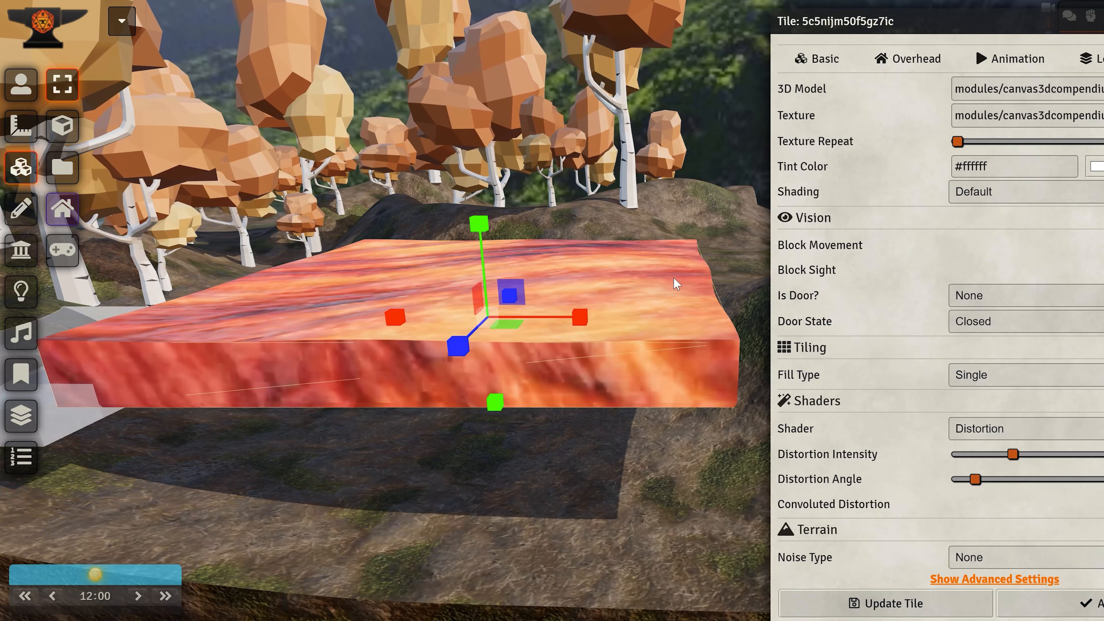
{"action": "left_click", "coordinate": [995, 143]}
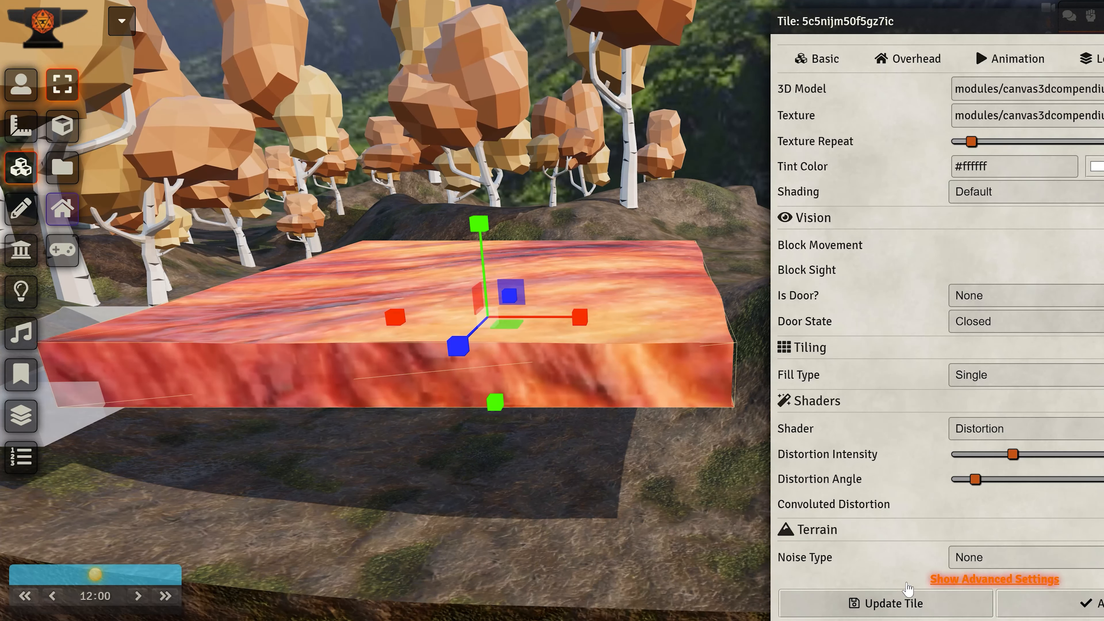
{"action": "left_click", "coordinate": [980, 602]}
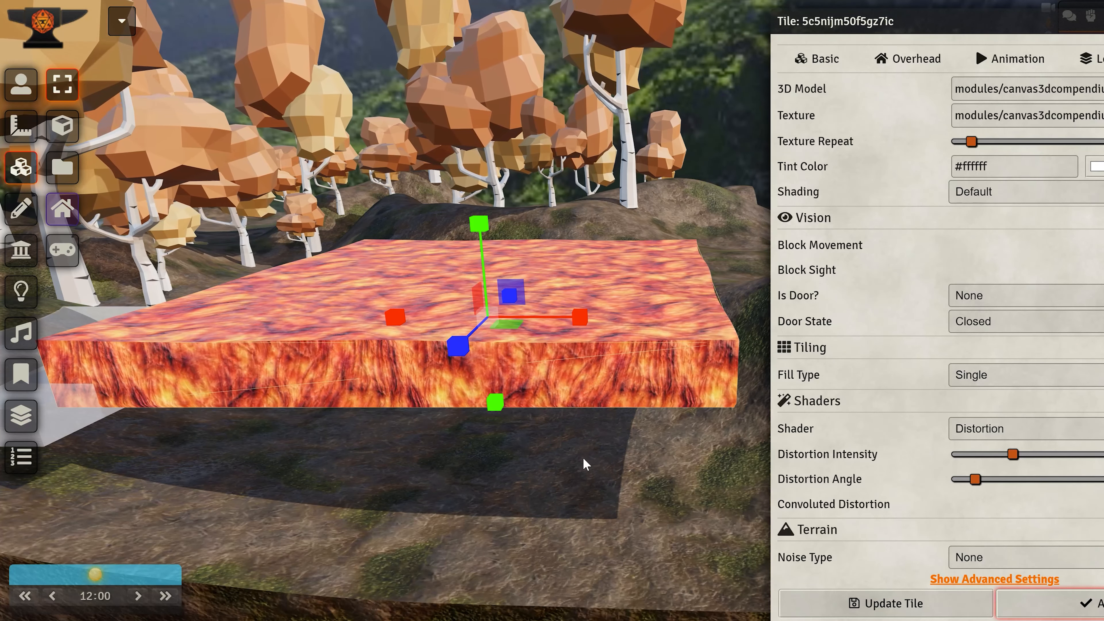
Examine the lava cube's distortion animation from above, from the side and close up
{"action": "middle_click_drag", "start_coordinate": [567, 455], "coordinate": [567, 518]}
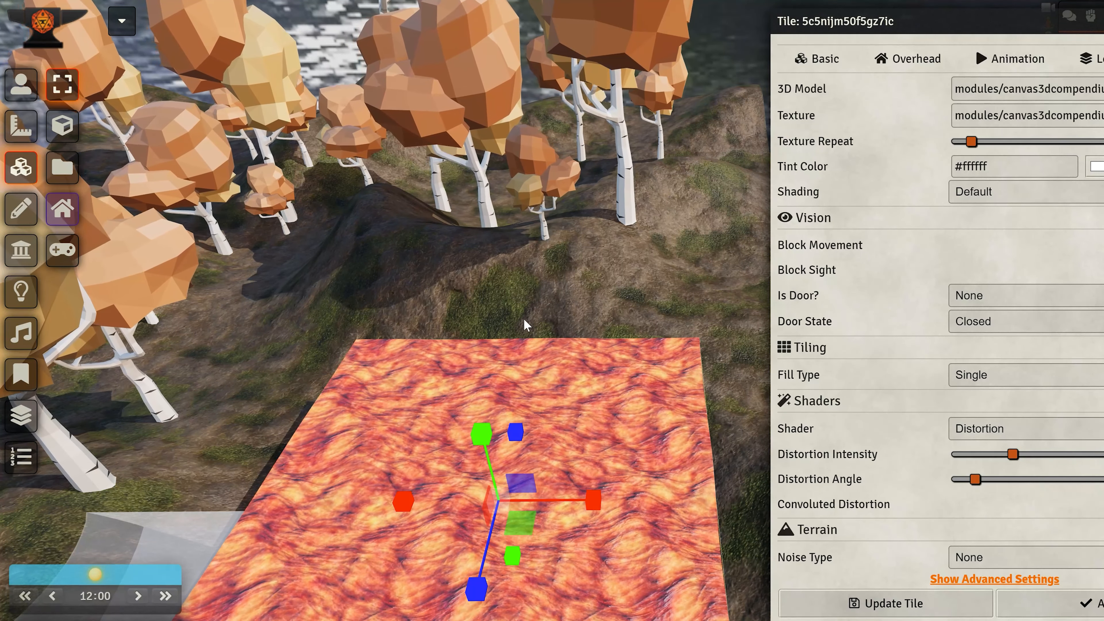
{"action": "middle_click_drag", "start_coordinate": [567, 316], "coordinate": [646, 603]}
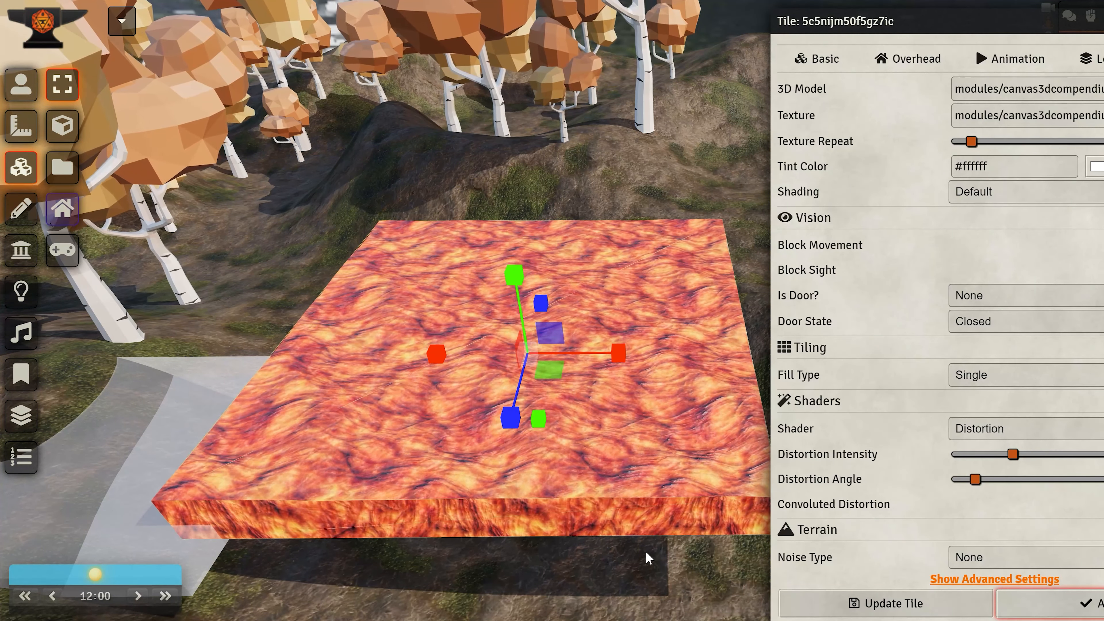
{"action": "middle_click_drag", "start_coordinate": [623, 581], "coordinate": [586, 577]}
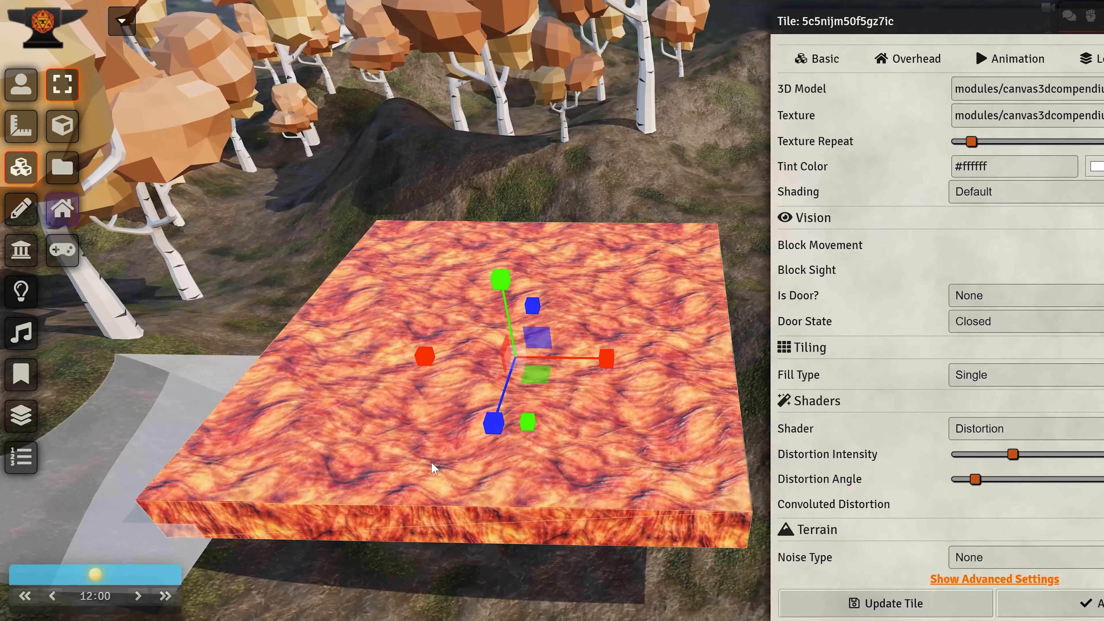
{"action": "scroll", "coordinate": [591, 505], "scroll_direction": "up", "scroll_amount": 3}
{"action": "middle_click_drag", "start_coordinate": [592, 505], "coordinate": [592, 490]}
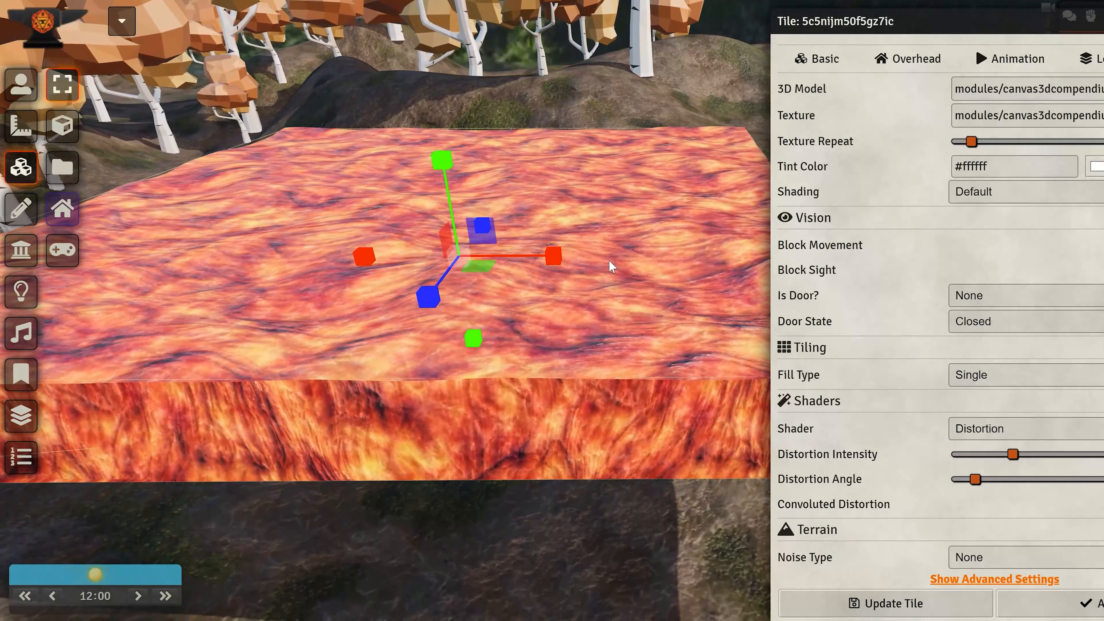
{"action": "middle_click_drag", "start_coordinate": [620, 225], "coordinate": [624, 412]}
{"action": "scroll", "coordinate": [663, 305], "scroll_direction": "down", "scroll_amount": 3}
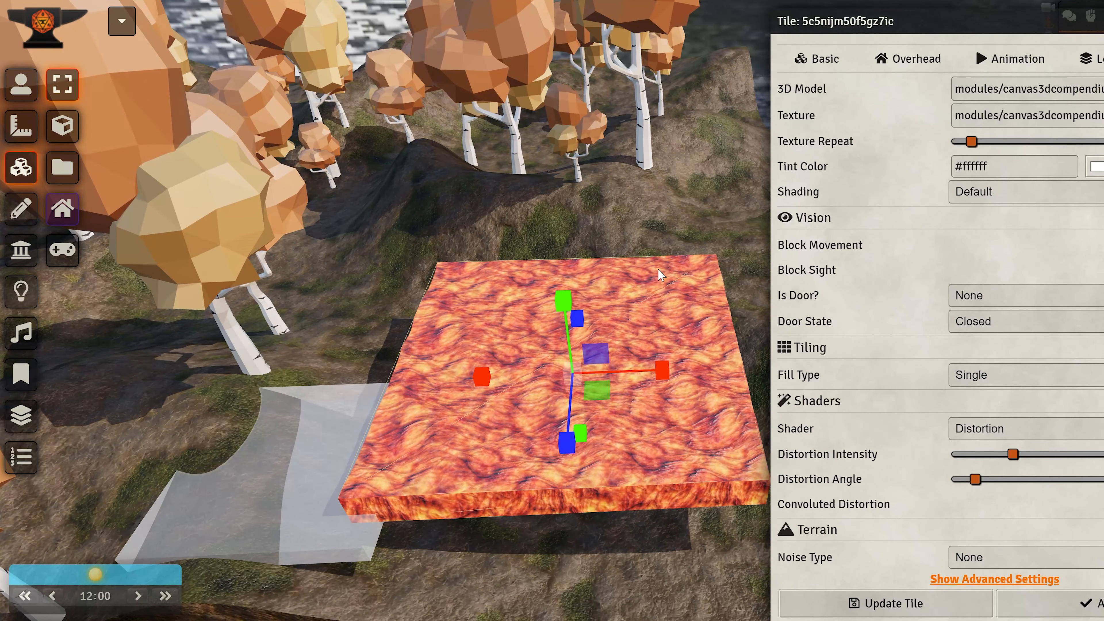
Close the lava tile's settings, then enlarge the transparent cube to about 900 × 900 pixels and position it over the lava cube
{"action": "key", "text": "Escape"}
{"action": "left_click", "coordinate": [274, 450]}
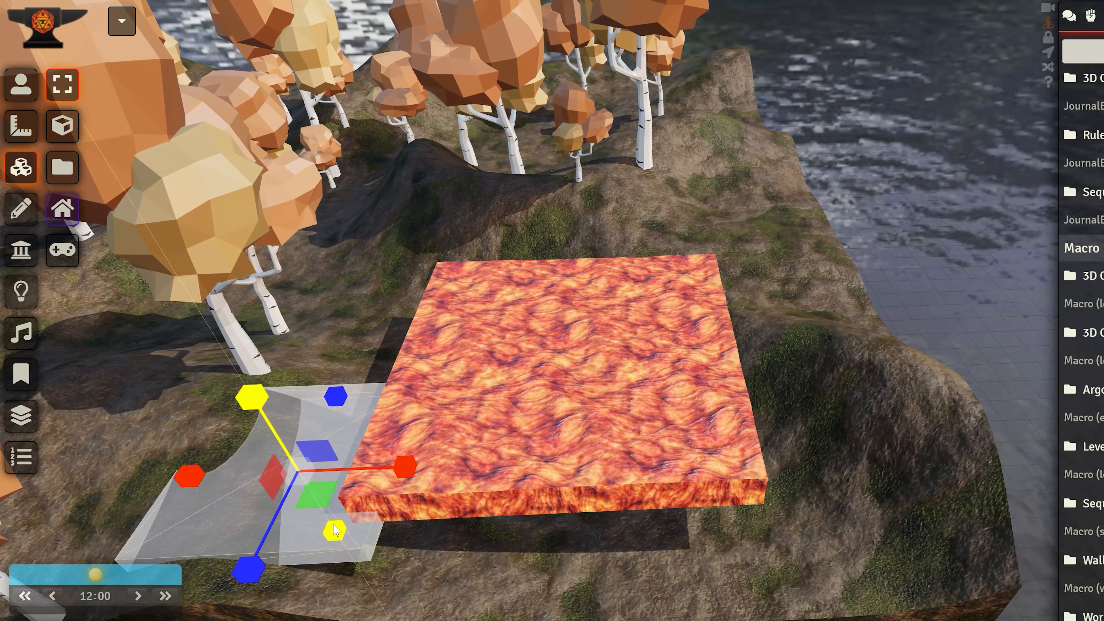
{"action": "left_click_drag", "start_coordinate": [404, 469], "coordinate": [542, 268]}
Open the texture file browser from the transparent cube's 3D settings and go to the Forgotten Adventures Assets folder
{"action": "double_click", "coordinate": [686, 226]}
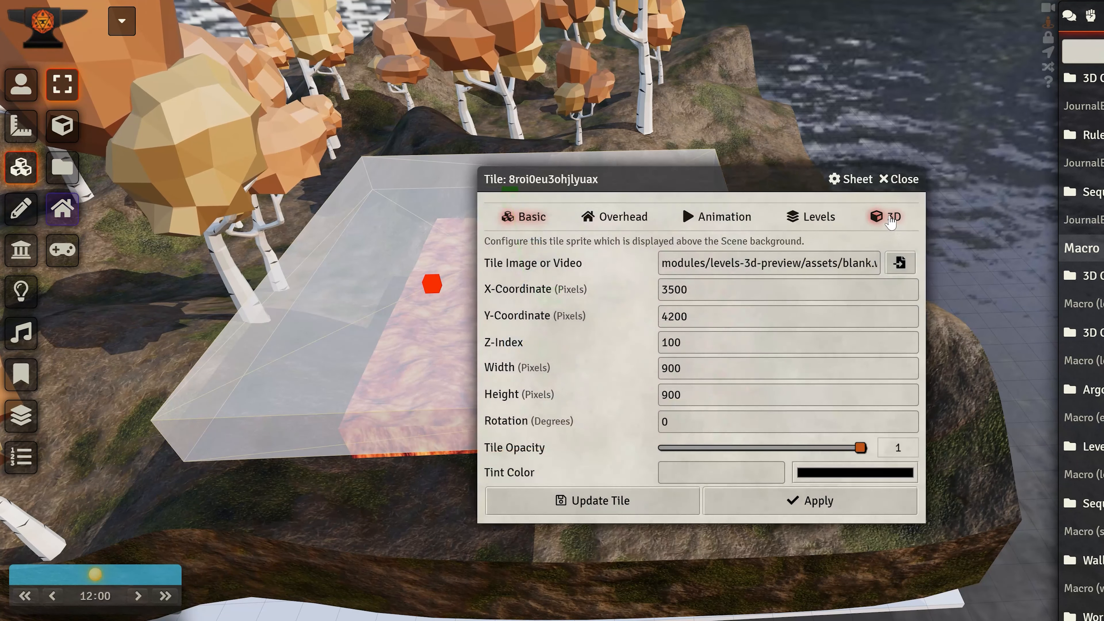
{"action": "left_click", "coordinate": [889, 216]}
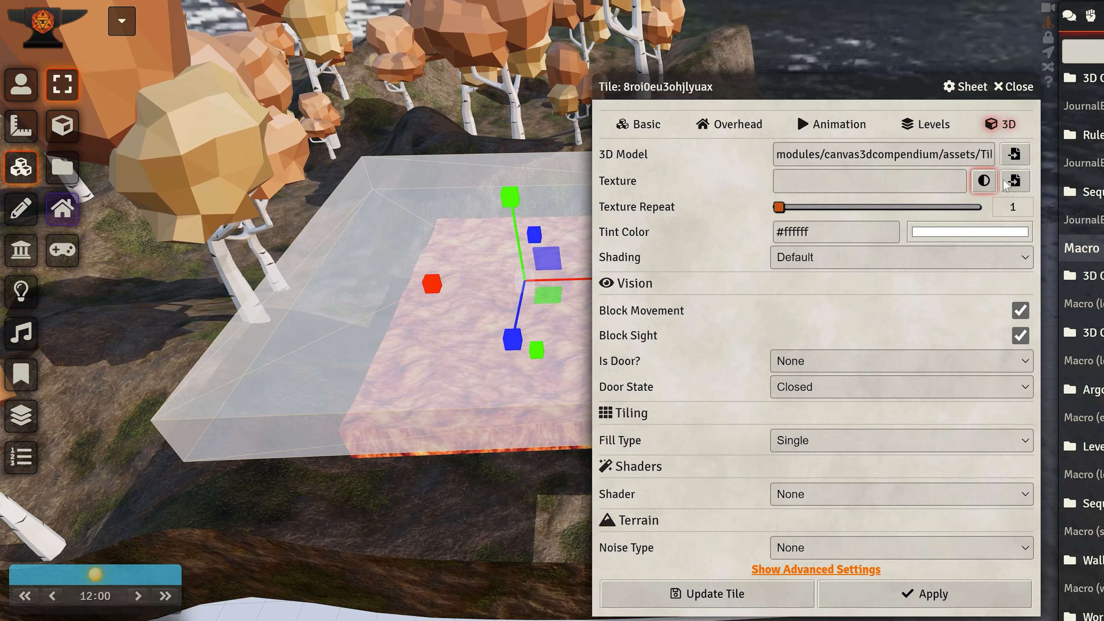
{"action": "left_click", "coordinate": [1015, 180]}
{"action": "left_click", "coordinate": [455, 137]}
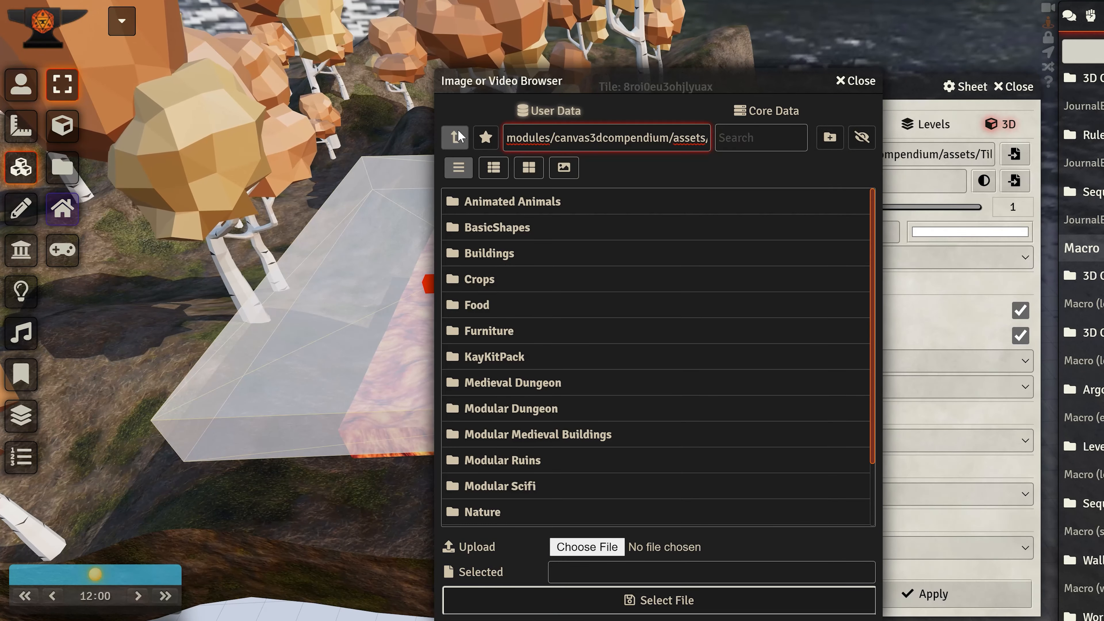
{"action": "left_click", "coordinate": [454, 137]}
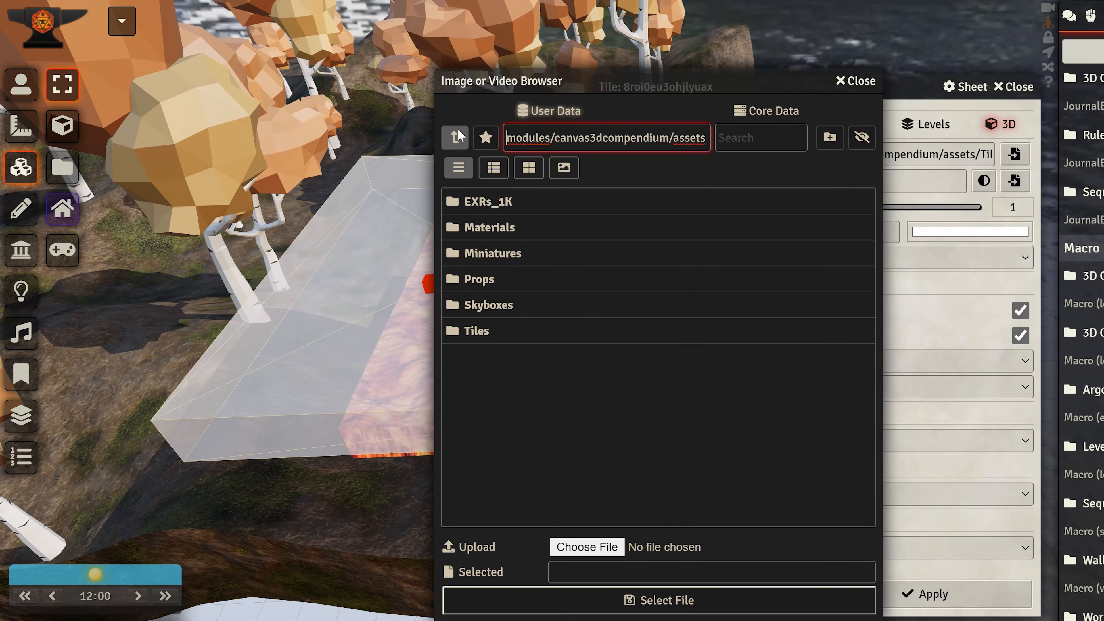
{"action": "left_click", "coordinate": [455, 136]}
{"action": "left_click", "coordinate": [455, 137]}
{"action": "left_click", "coordinate": [455, 137]}
{"action": "left_click", "coordinate": [572, 332]}
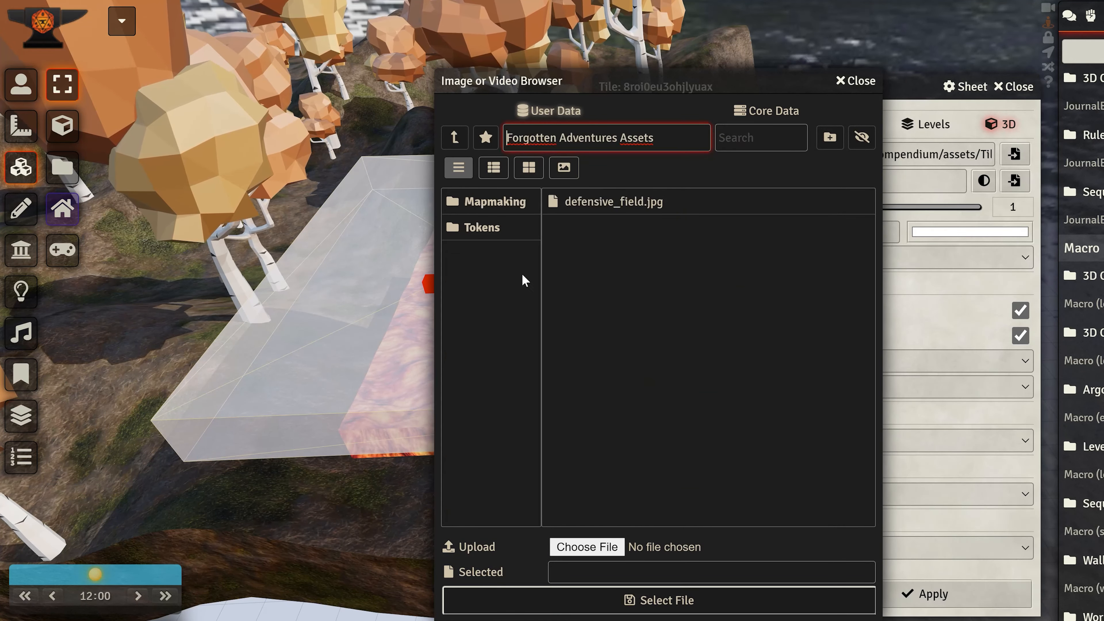
Choose Water_A_01.webp from the Water folder of Mapmaking's Natural_Textures as the transparent cube's texture
{"action": "left_click", "coordinate": [460, 202]}
{"action": "left_click", "coordinate": [503, 227]}
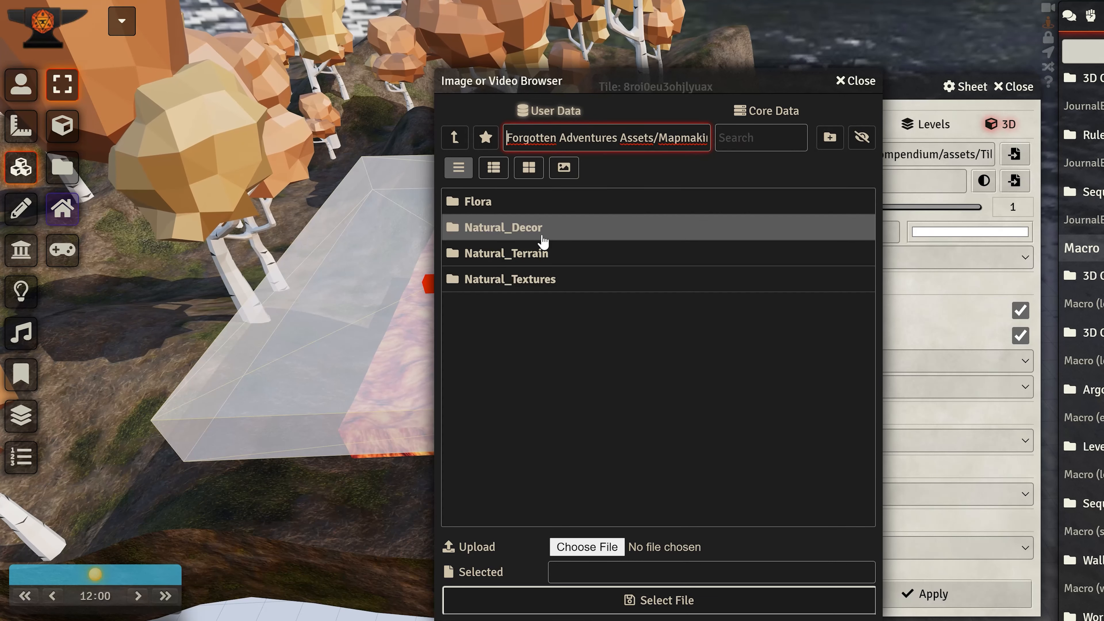
{"action": "left_click", "coordinate": [541, 279]}
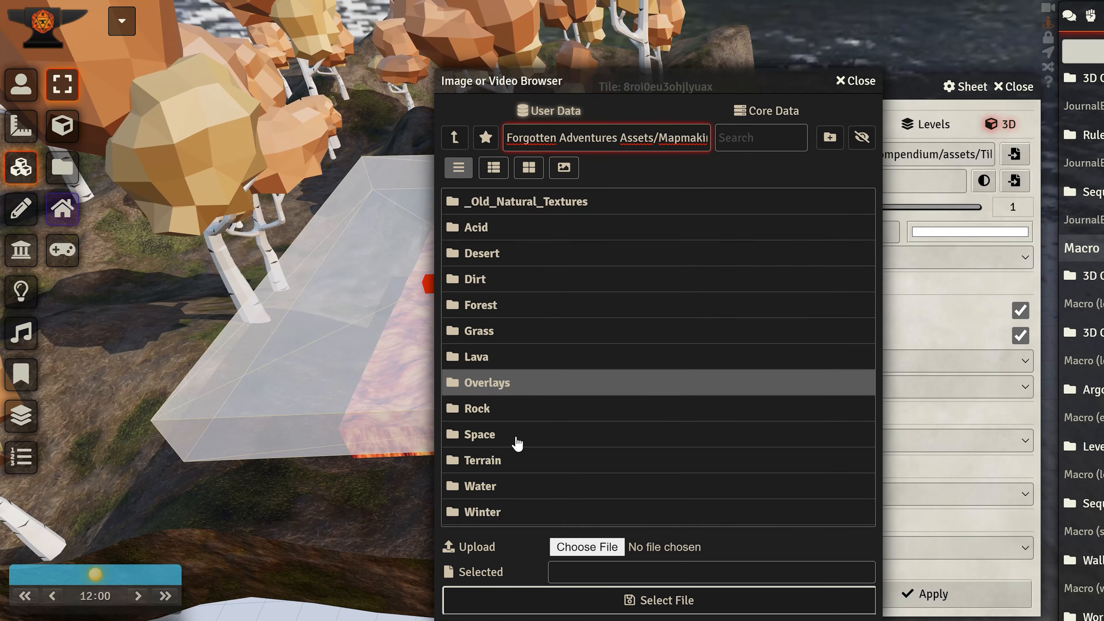
{"action": "left_click", "coordinate": [478, 486]}
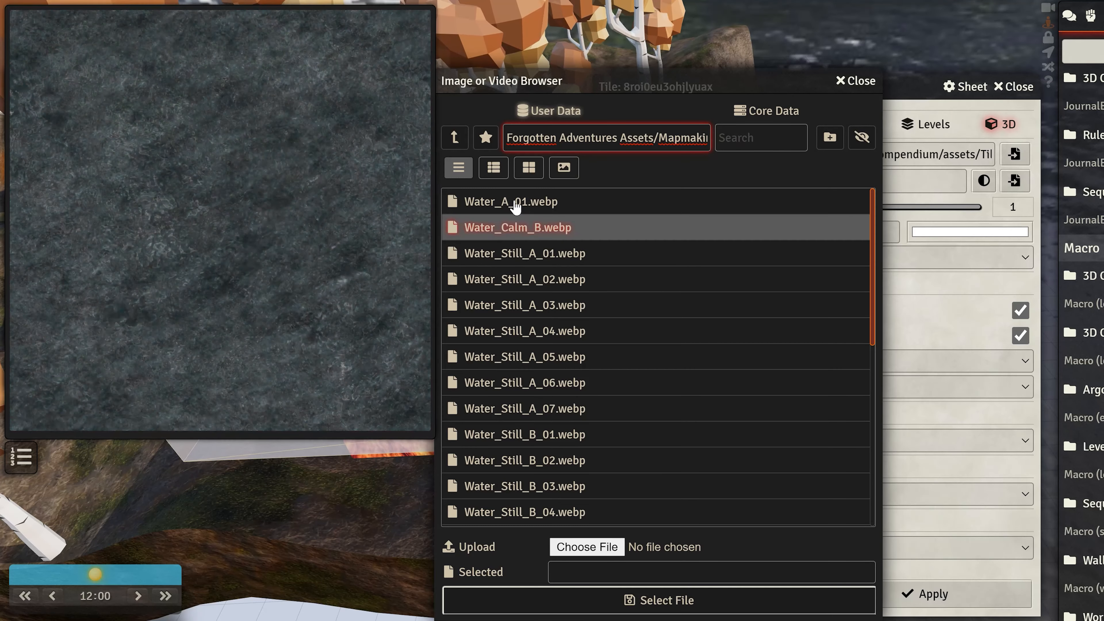
{"action": "left_click", "coordinate": [515, 204]}
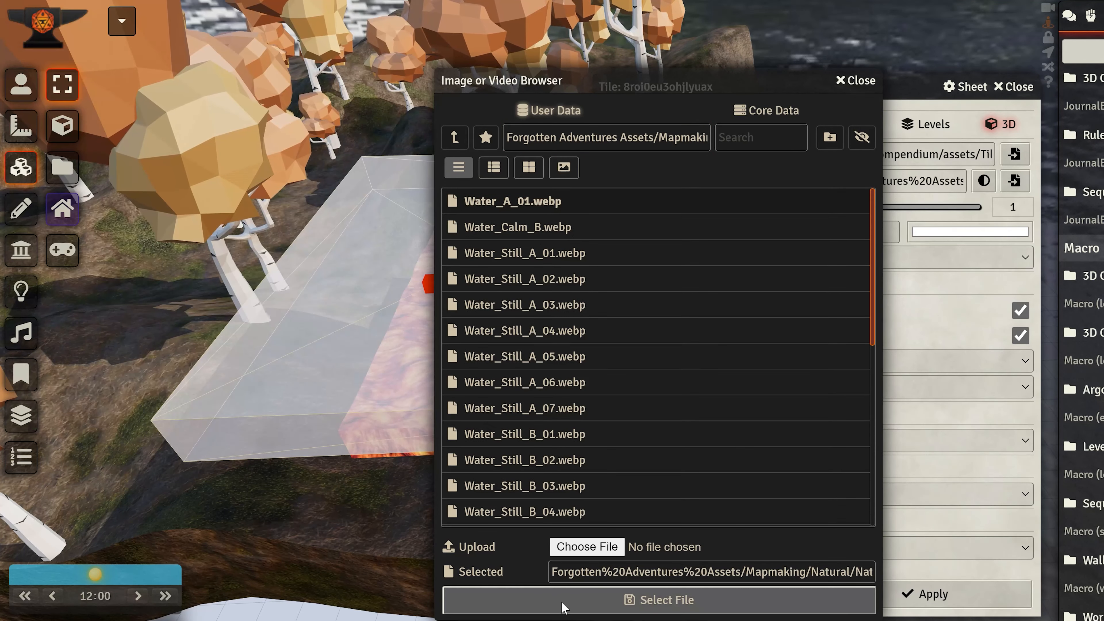
Confirm Water_A_01.webp as the transparent cube's texture and set the cube's shader to Water
{"action": "left_click", "coordinate": [561, 601]}
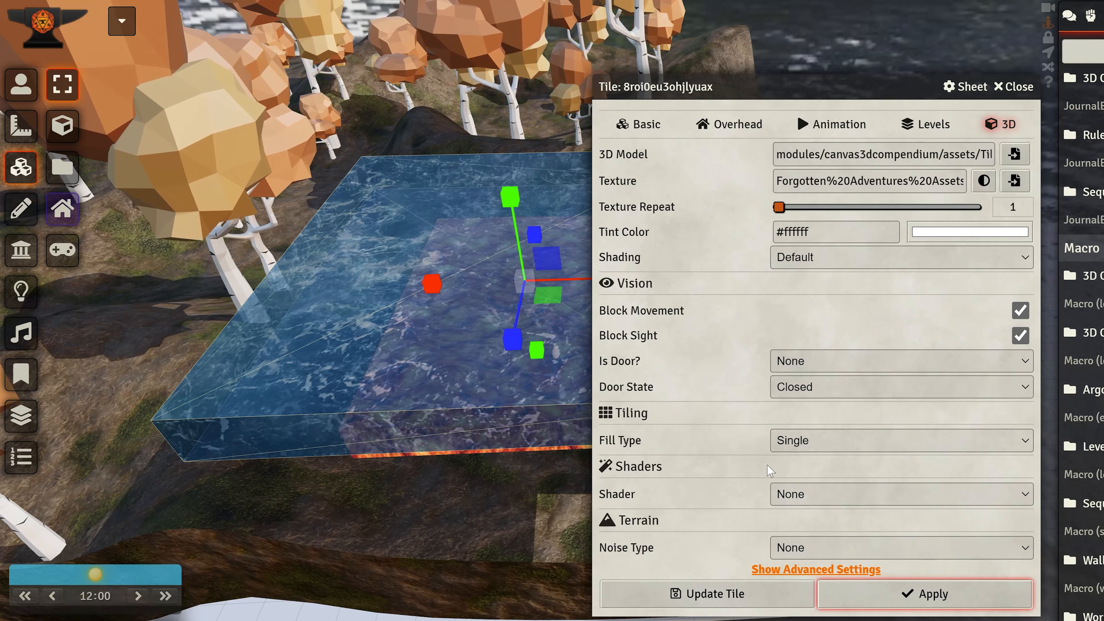
{"action": "left_click", "coordinate": [809, 502]}
{"action": "left_click", "coordinate": [795, 556]}
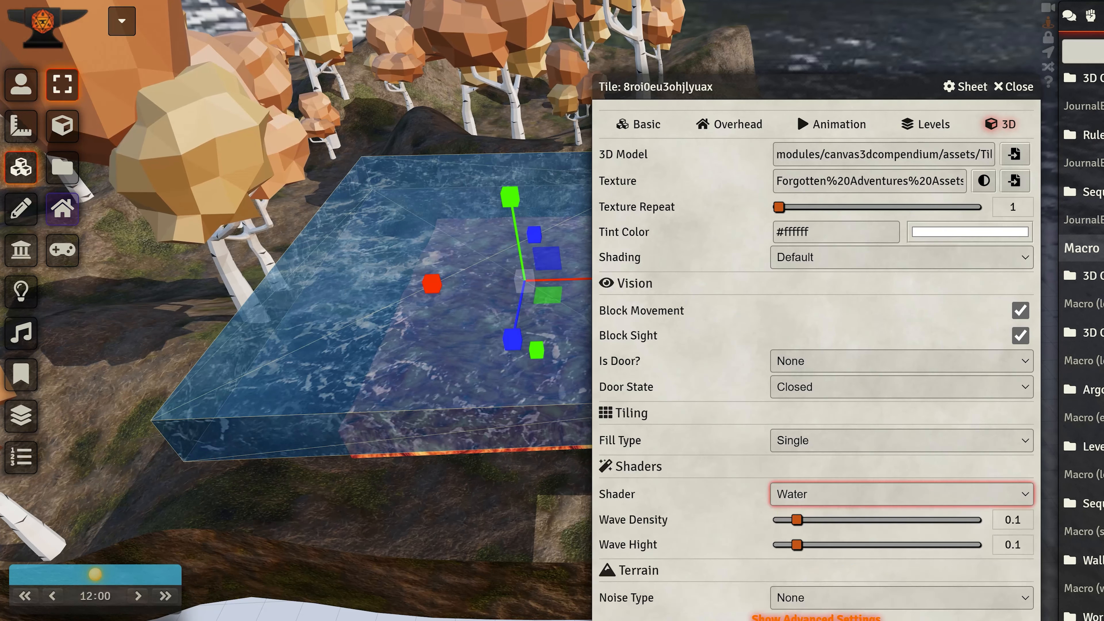
Set the water shader's Wave Density to 0.3 and Wave Hight to 0.45, and close the tile's settings
{"action": "right_click_drag", "start_coordinate": [464, 401], "coordinate": [373, 338]}
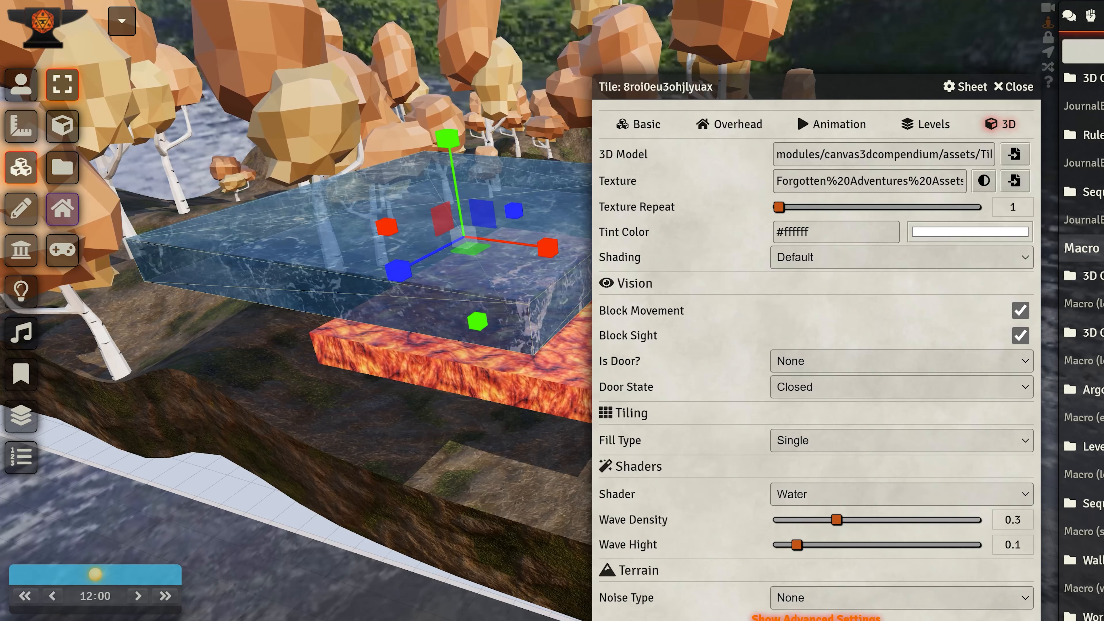
{"action": "left_click_drag", "start_coordinate": [797, 544], "coordinate": [866, 545]}
{"action": "right_click_drag", "start_coordinate": [468, 435], "coordinate": [492, 508]}
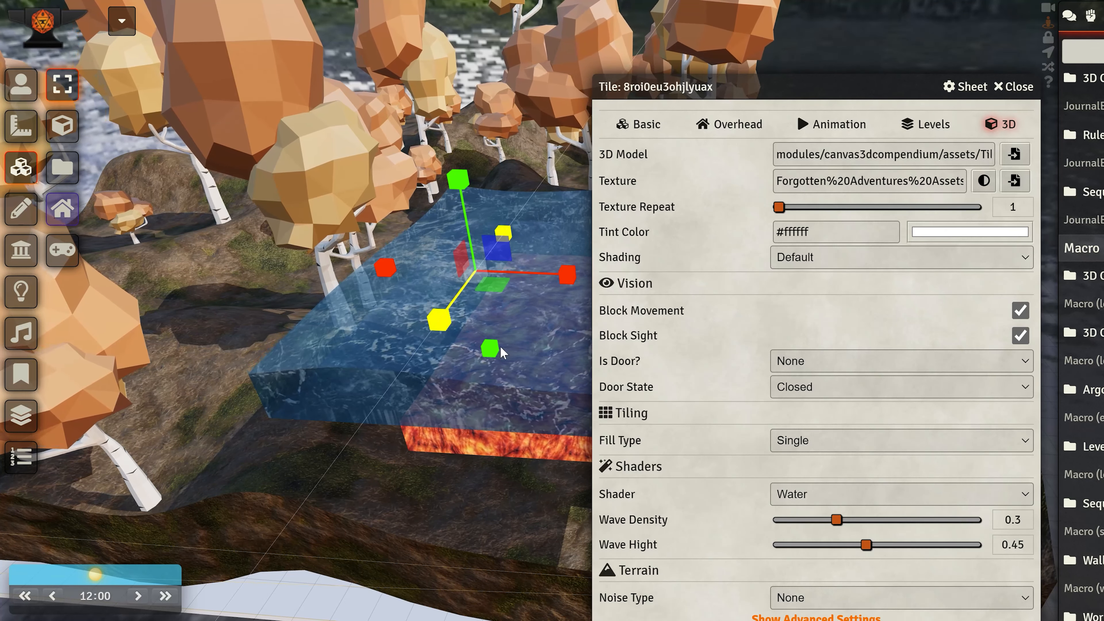
{"action": "right_click_drag", "start_coordinate": [477, 490], "coordinate": [435, 494]}
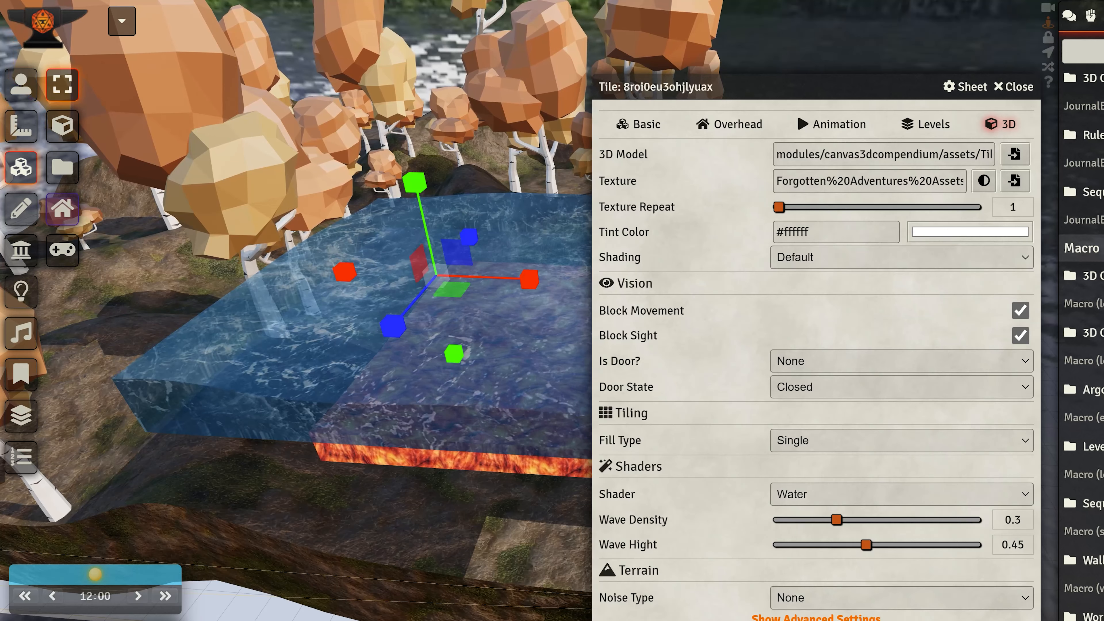
{"action": "left_click", "coordinate": [1013, 89]}
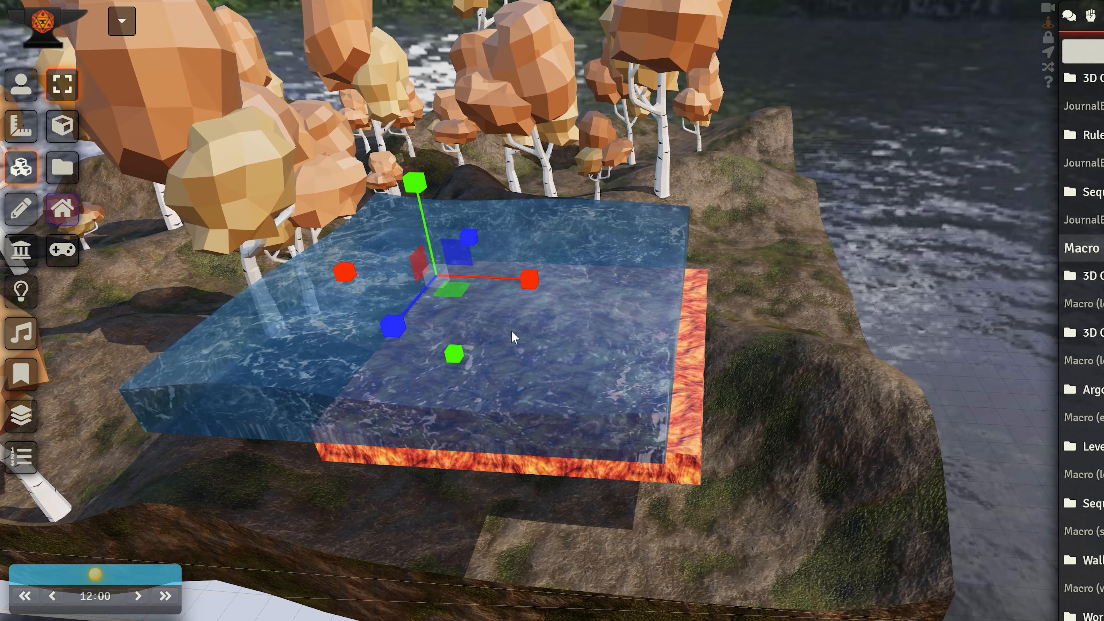
Move the water cube so that it sits directly above the lava cube
{"action": "key", "text": "t"}
{"action": "left_click_drag", "start_coordinate": [360, 337], "coordinate": [493, 239]}
{"action": "key", "text": "ctrl+z"}
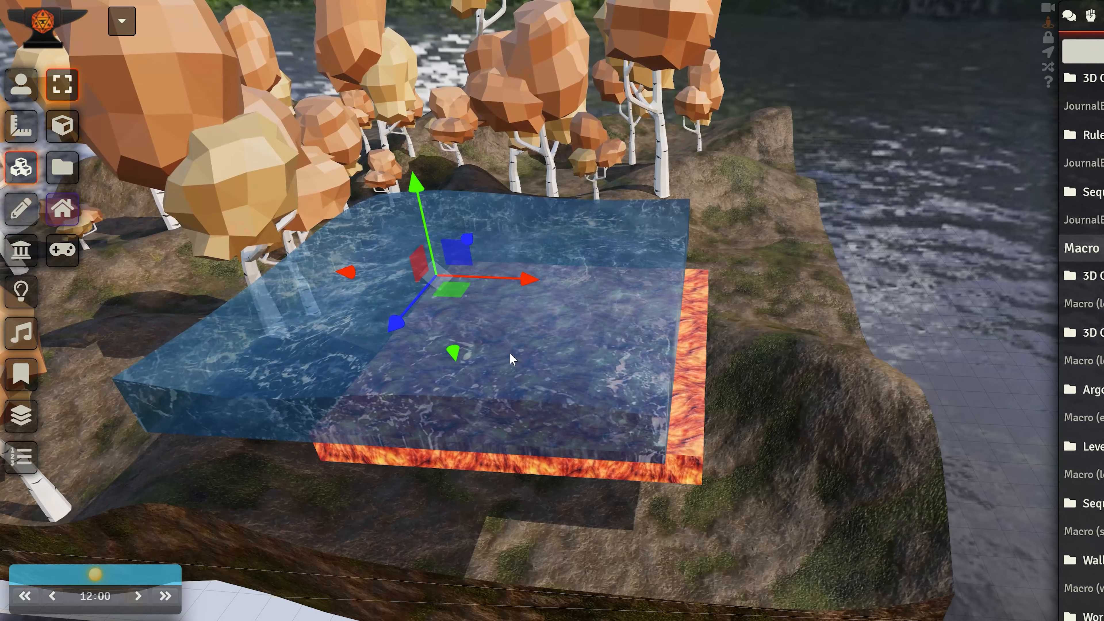
{"action": "left_click", "coordinate": [794, 298]}
{"action": "left_click", "coordinate": [548, 248]}
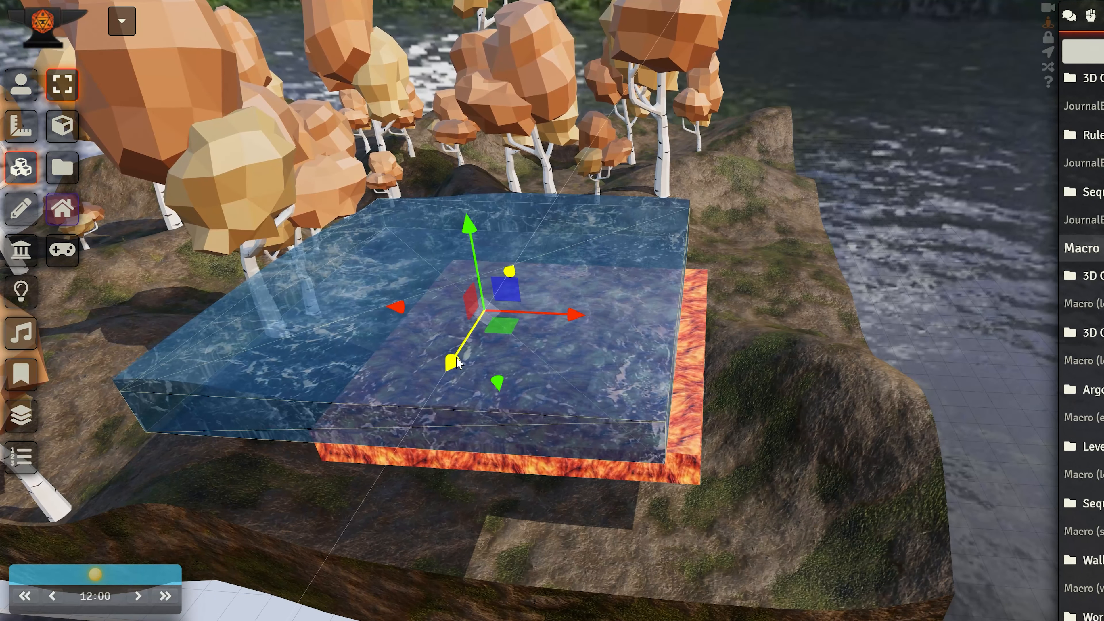
{"action": "left_click_drag", "start_coordinate": [476, 343], "coordinate": [524, 269]}
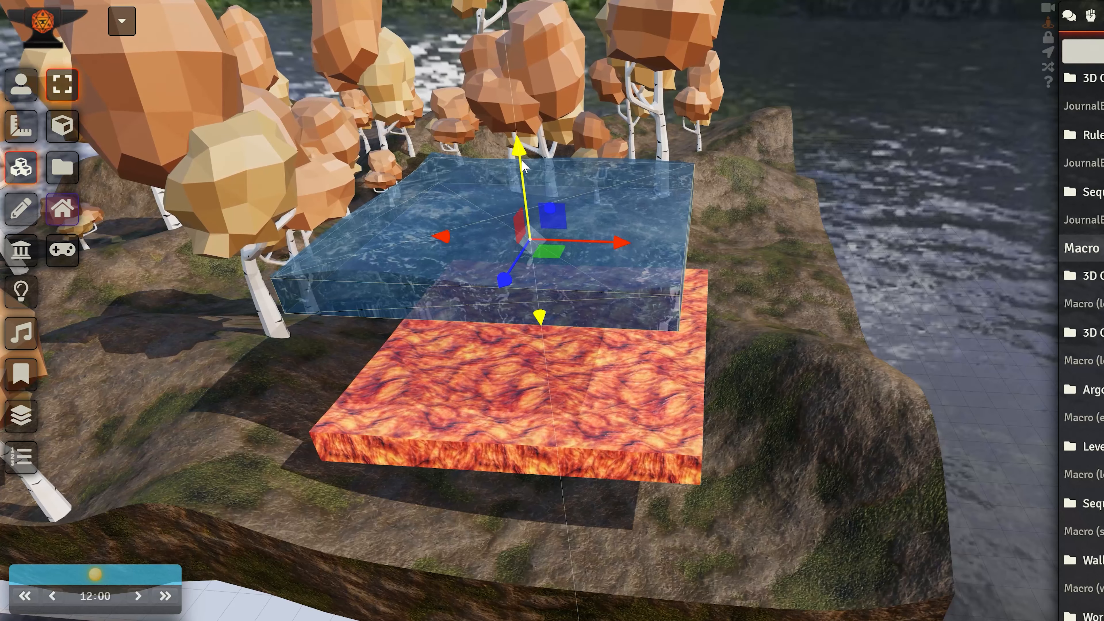
{"action": "left_click_drag", "start_coordinate": [521, 158], "coordinate": [574, 226]}
{"action": "scroll", "coordinate": [516, 410], "scroll_direction": "down", "scroll_amount": 3}
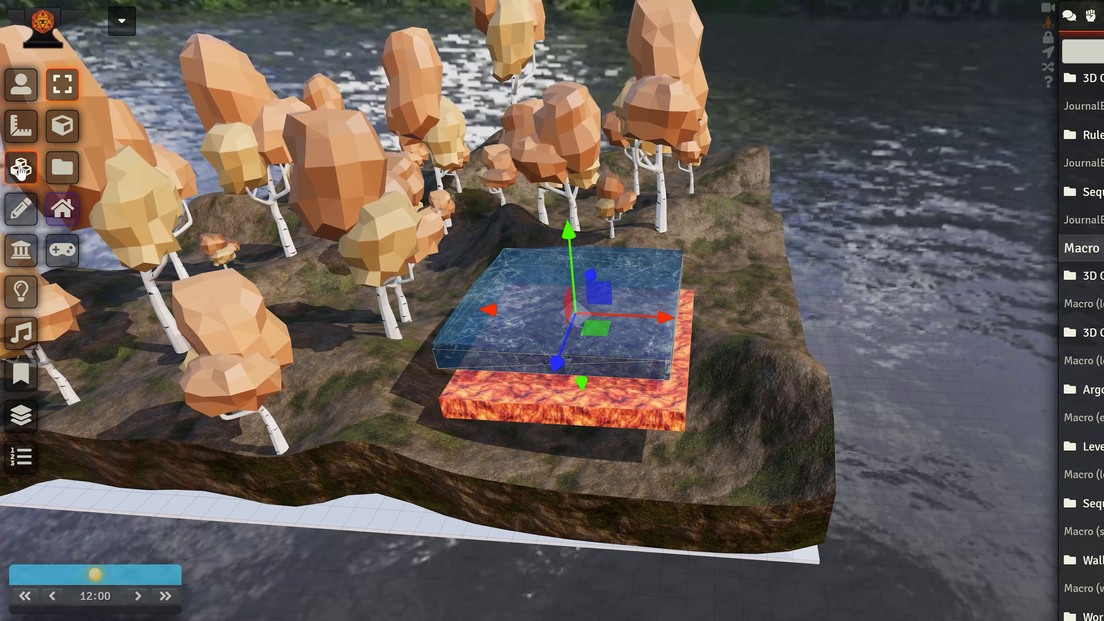
Set the terrain tile's Height in its 3D terrain settings to 3.7, and close the settings
{"action": "left_click", "coordinate": [758, 378]}
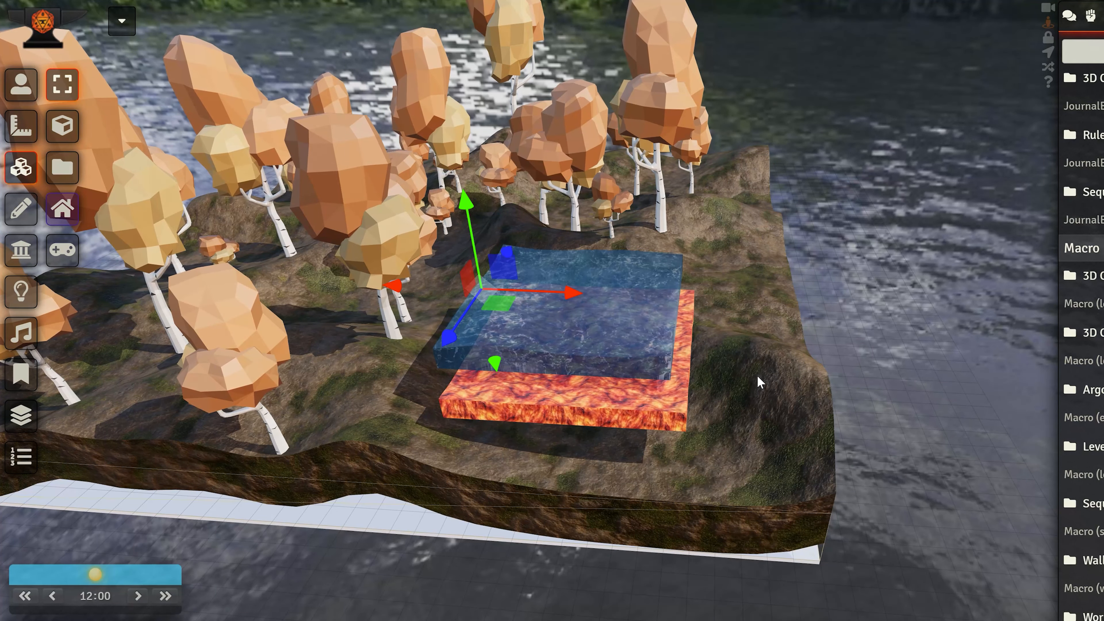
{"action": "double_click", "coordinate": [758, 382]}
{"action": "left_click", "coordinate": [1014, 49]}
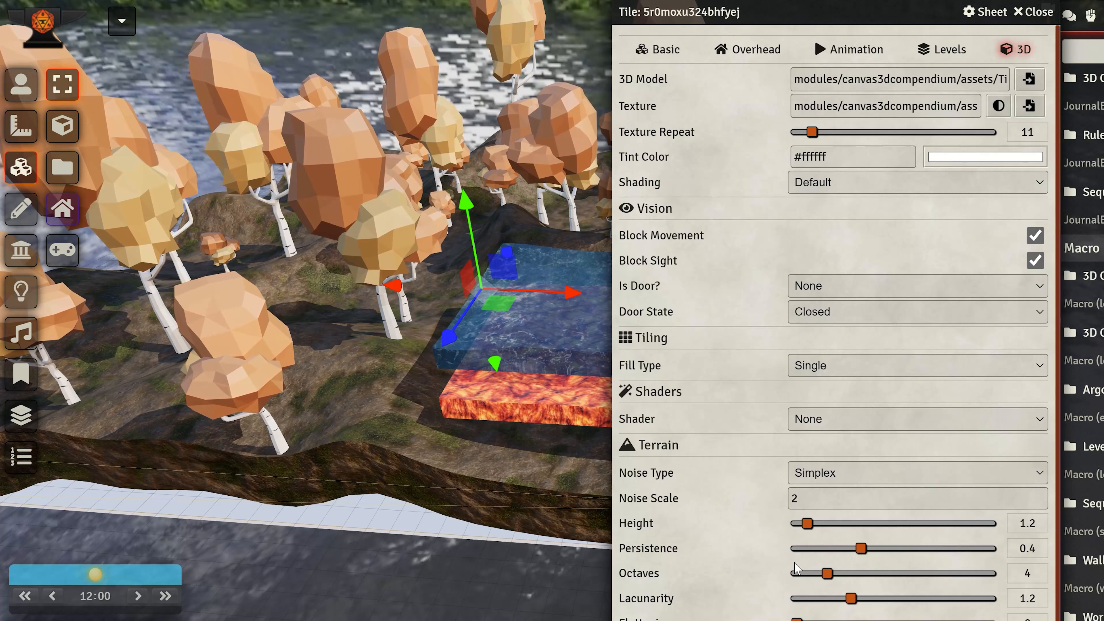
{"action": "scroll", "coordinate": [829, 525], "scroll_direction": "down", "scroll_amount": 1}
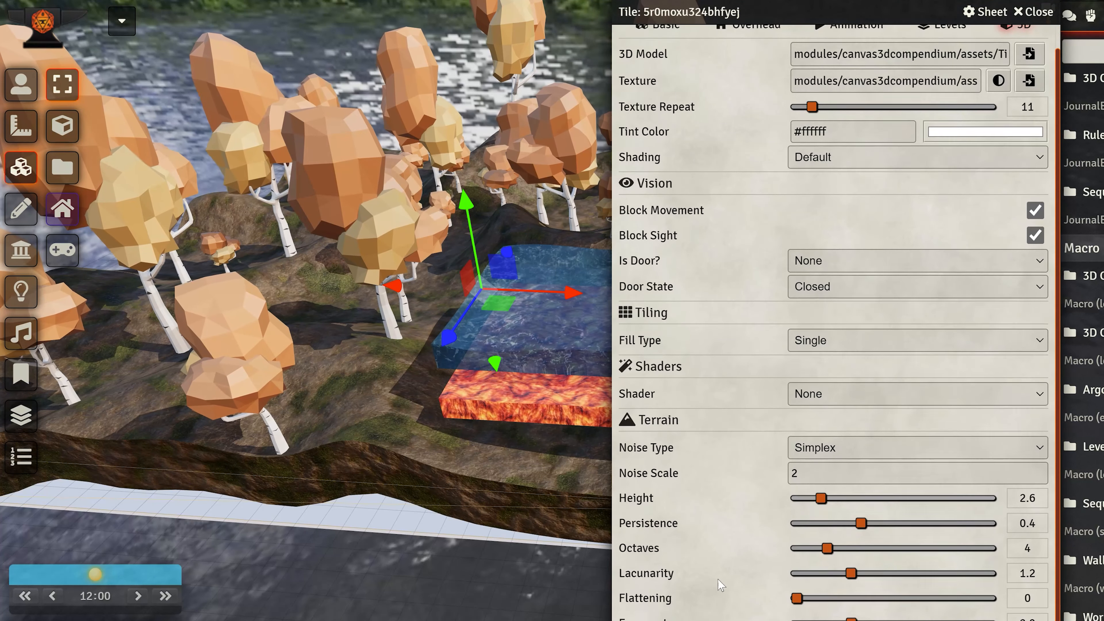
{"action": "left_click", "coordinate": [830, 498]}
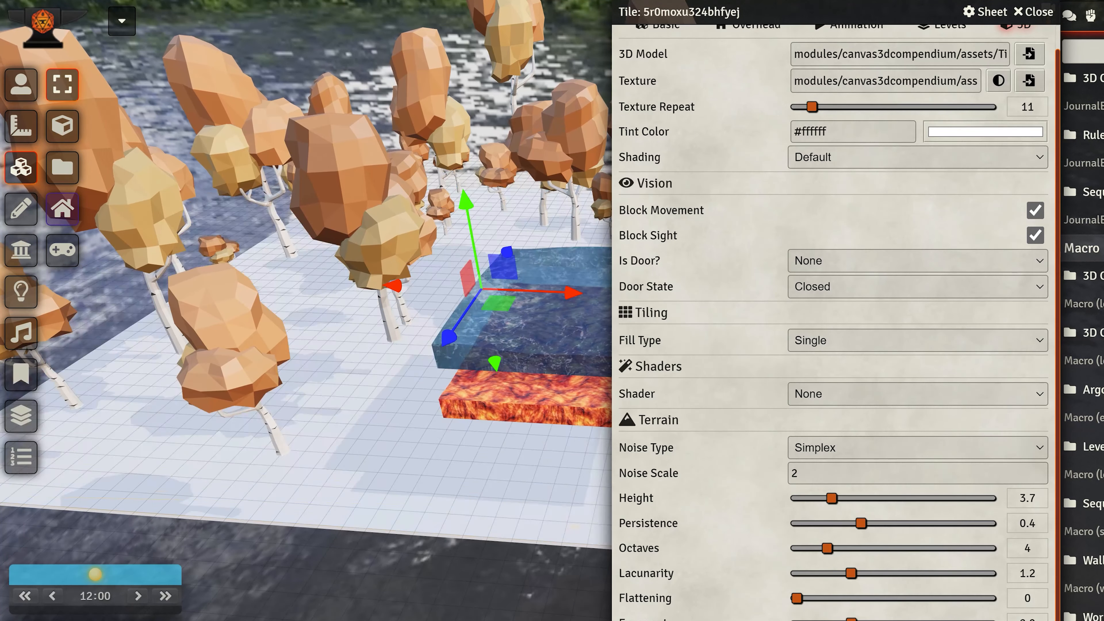
{"action": "left_click", "coordinate": [1032, 12]}
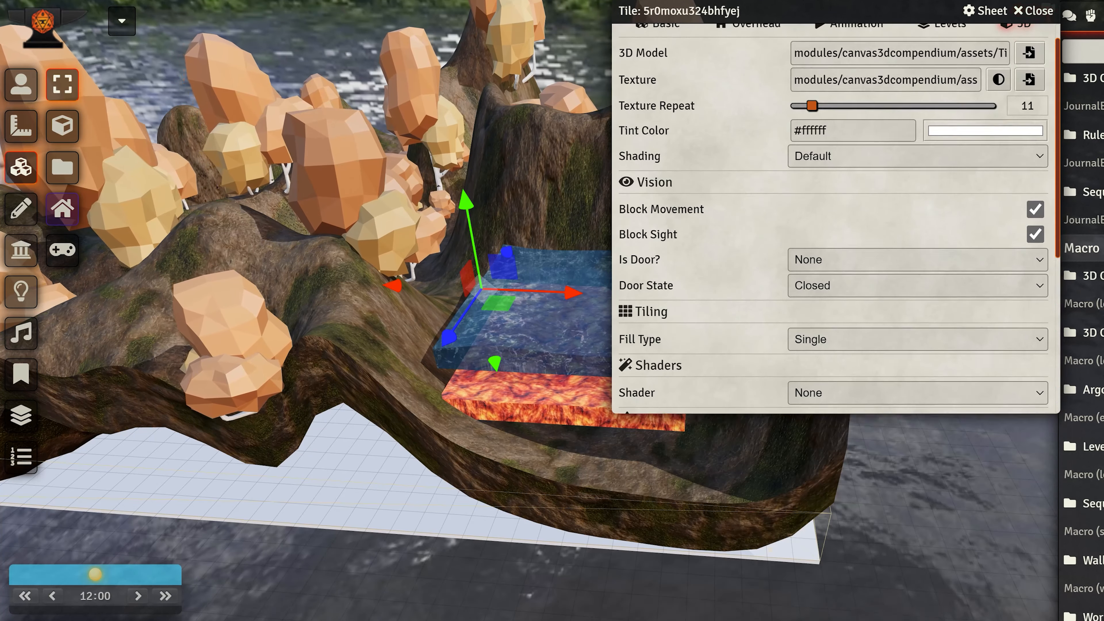
Raise the tree tile so that the trees stand on top of the taller terrain
{"action": "right_click_drag", "start_coordinate": [430, 413], "coordinate": [519, 475]}
{"action": "scroll", "coordinate": [519, 475], "scroll_direction": "down", "scroll_amount": 3}
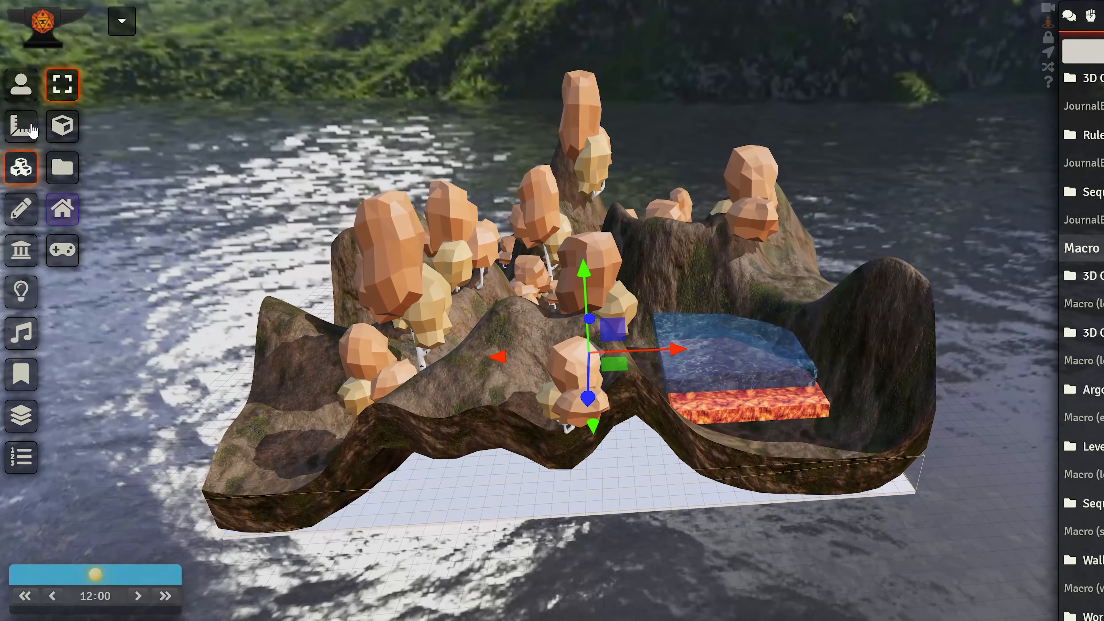
{"action": "left_click", "coordinate": [383, 245]}
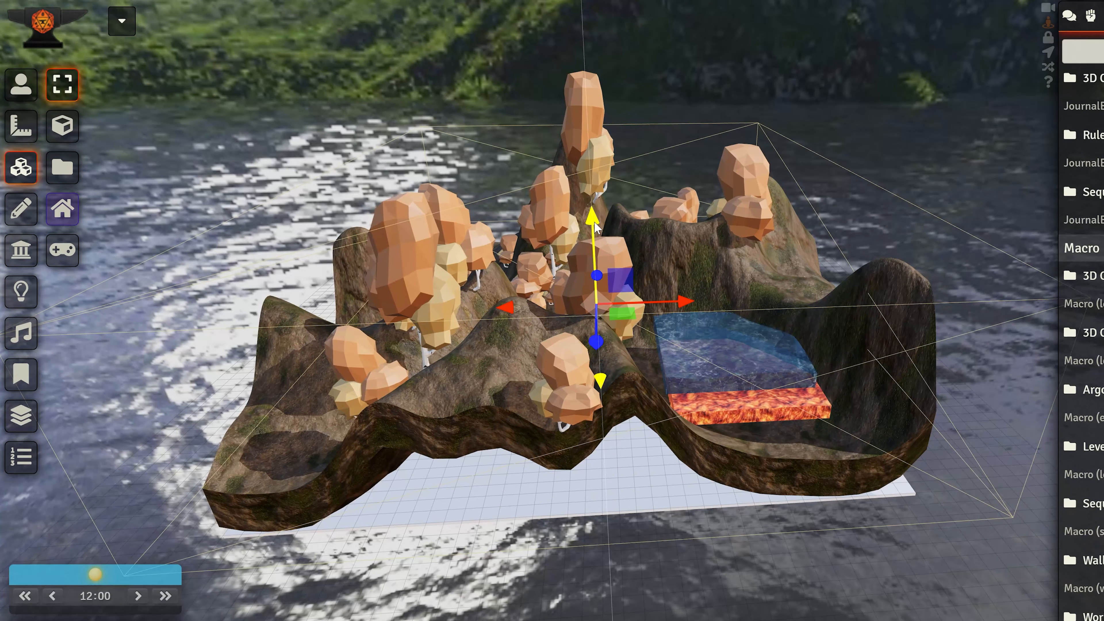
{"action": "left_click_drag", "start_coordinate": [593, 221], "coordinate": [598, 47]}
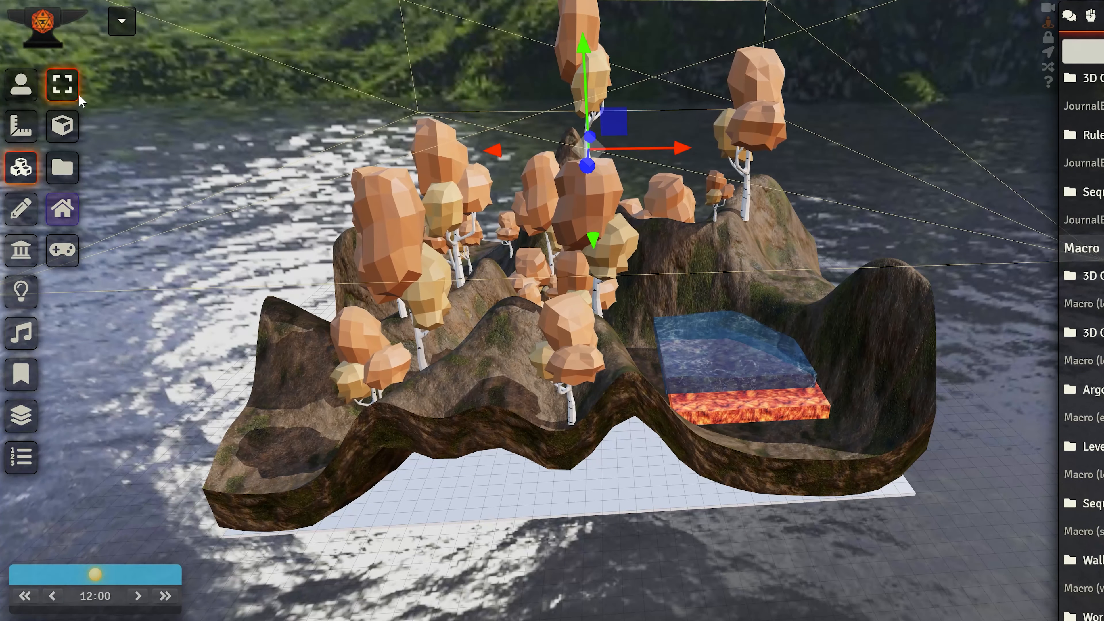
{"action": "left_click", "coordinate": [21, 84]}
{"action": "right_click_drag", "start_coordinate": [604, 493], "coordinate": [394, 478]}
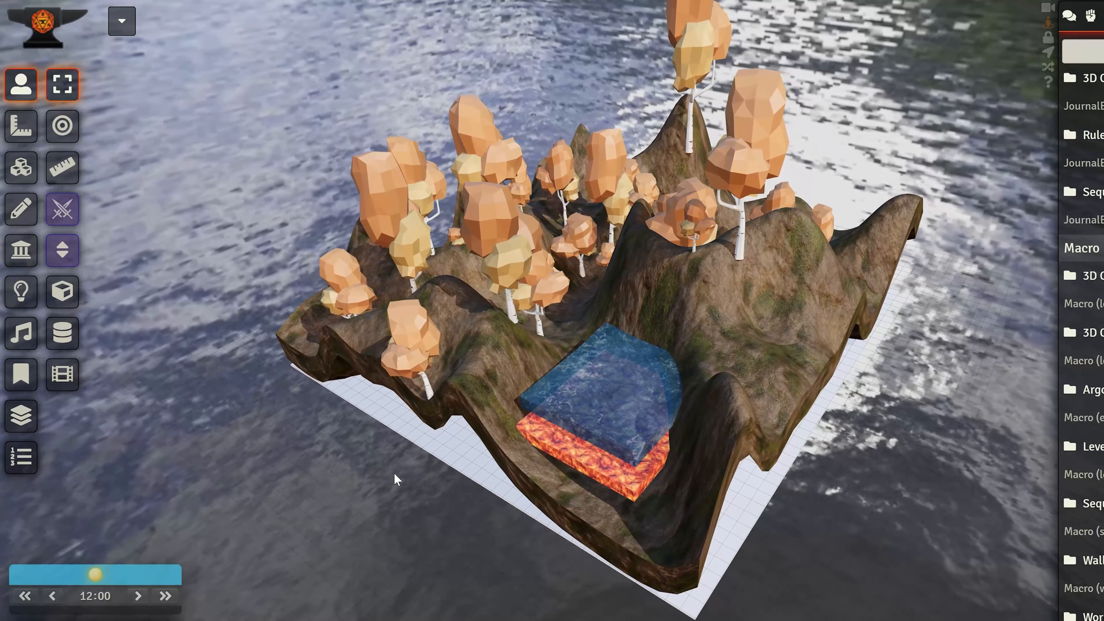
Fit the water cube to the whole 4000 × 4000 pixel scene with a macro from 3D Canvas Macros
{"action": "left_click", "coordinate": [29, 174]}
{"action": "left_click", "coordinate": [595, 384]}
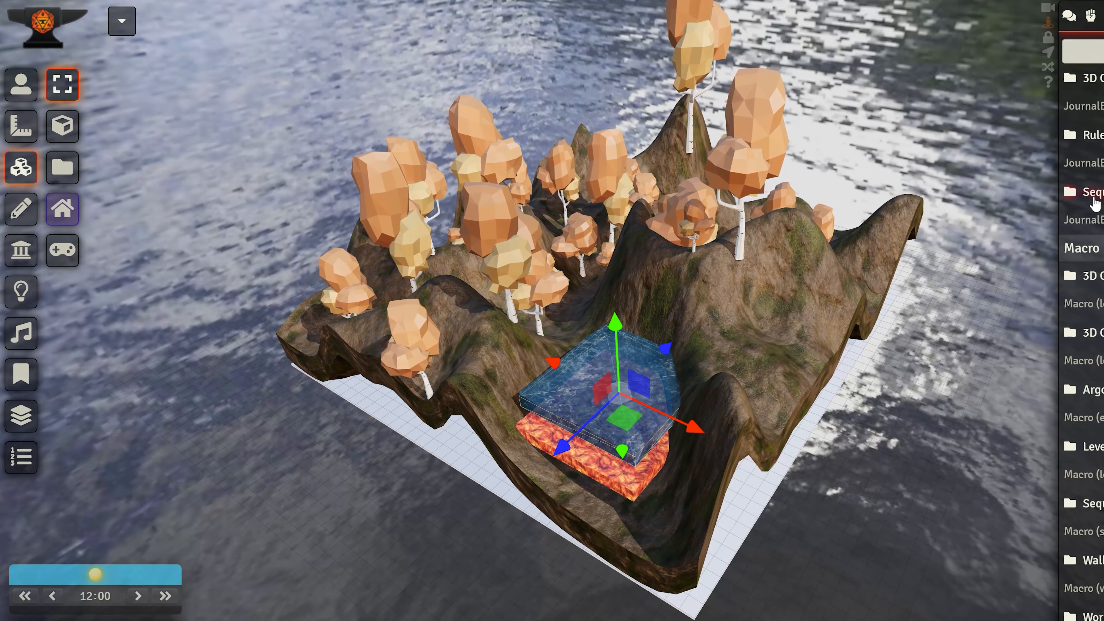
{"action": "left_click", "coordinate": [1092, 276]}
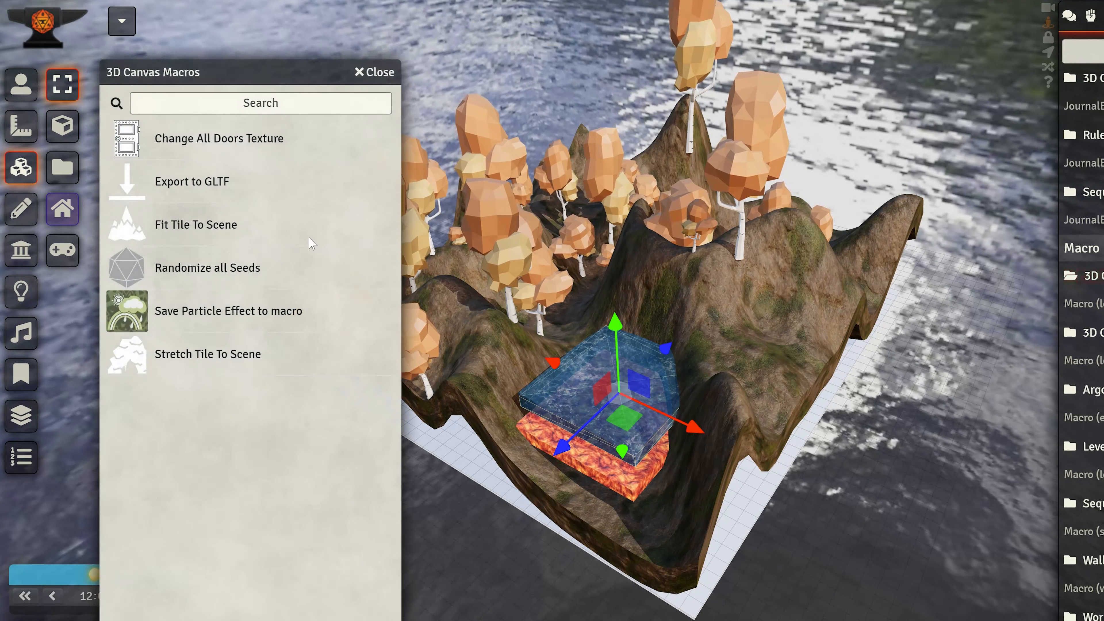
{"action": "left_click", "coordinate": [219, 230]}
{"action": "left_click", "coordinate": [374, 72]}
{"action": "right_click_drag", "start_coordinate": [436, 476], "coordinate": [613, 404]}
{"action": "left_click_drag", "start_coordinate": [726, 382], "coordinate": [693, 395]}
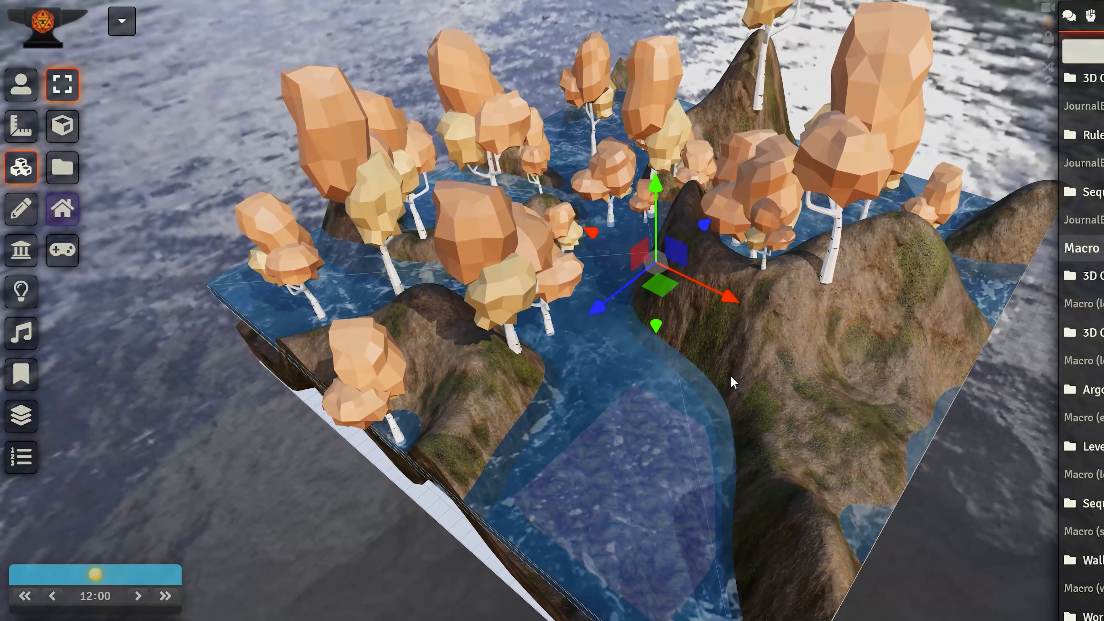
Review the water tile's basic, shader and advanced 3D settings, including its depth, and close them
{"action": "scroll", "coordinate": [715, 383], "scroll_direction": "up", "scroll_amount": 4}
{"action": "left_click", "coordinate": [637, 380]}
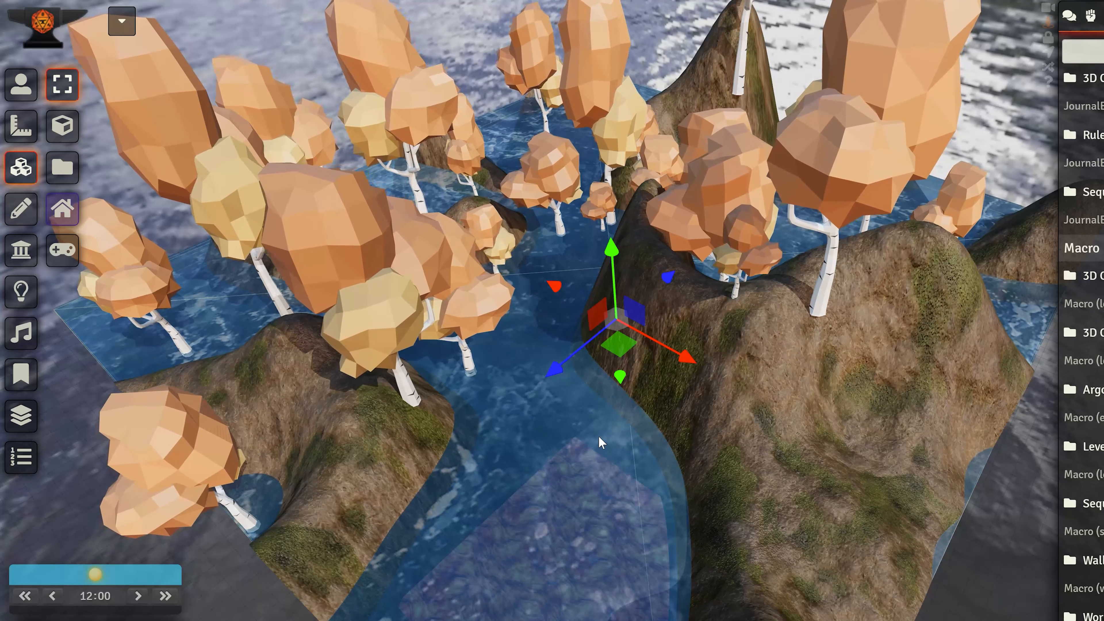
{"action": "double_click", "coordinate": [534, 424]}
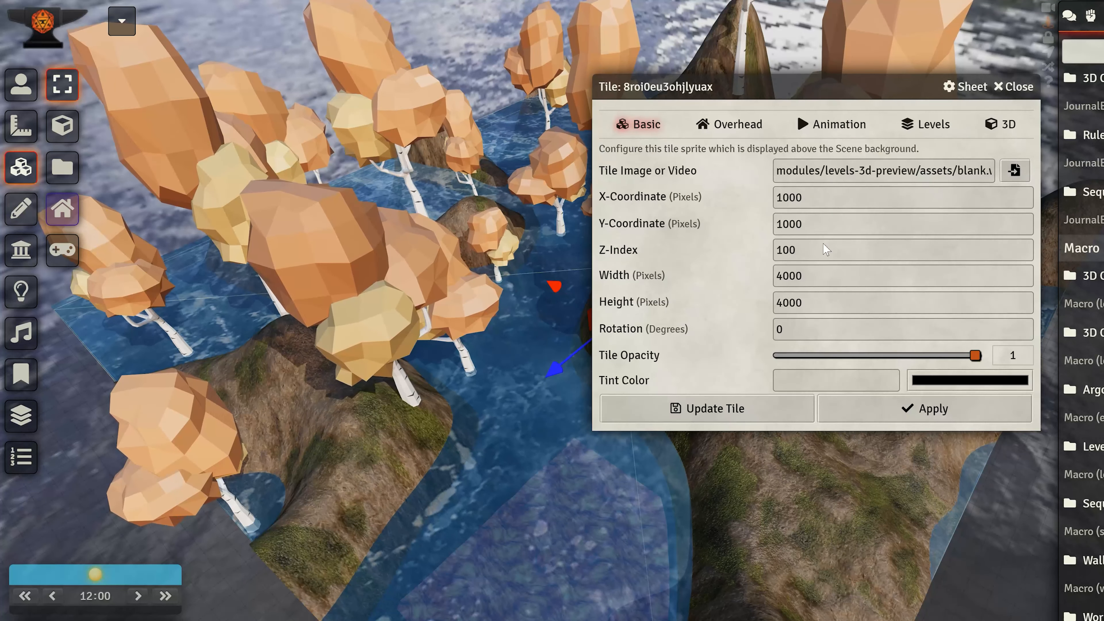
{"action": "left_click", "coordinate": [999, 124]}
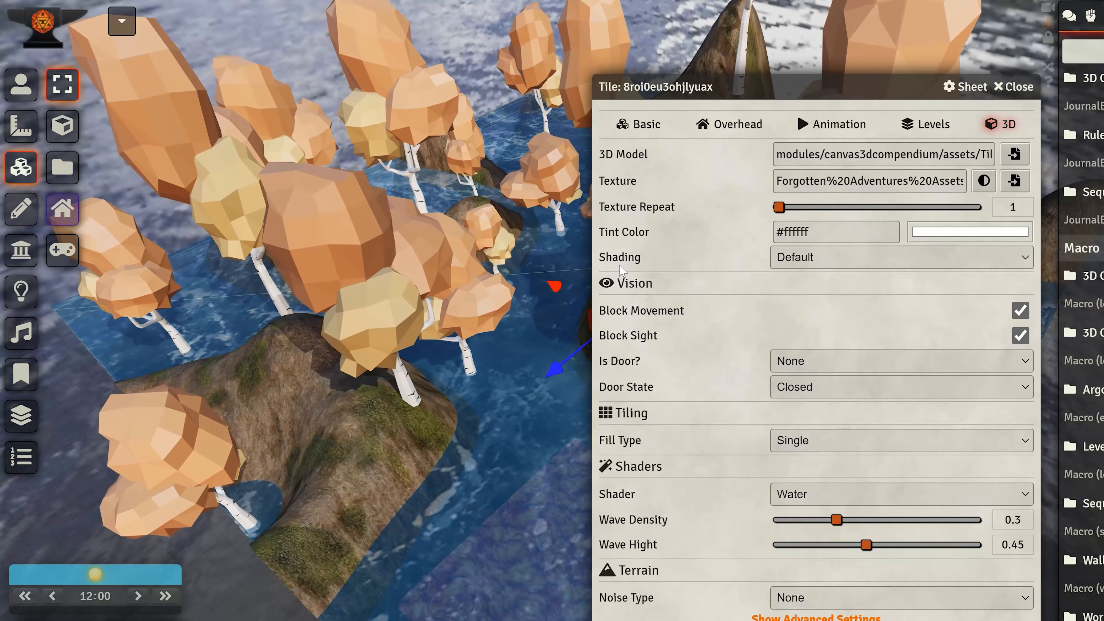
{"action": "left_click", "coordinate": [786, 617]}
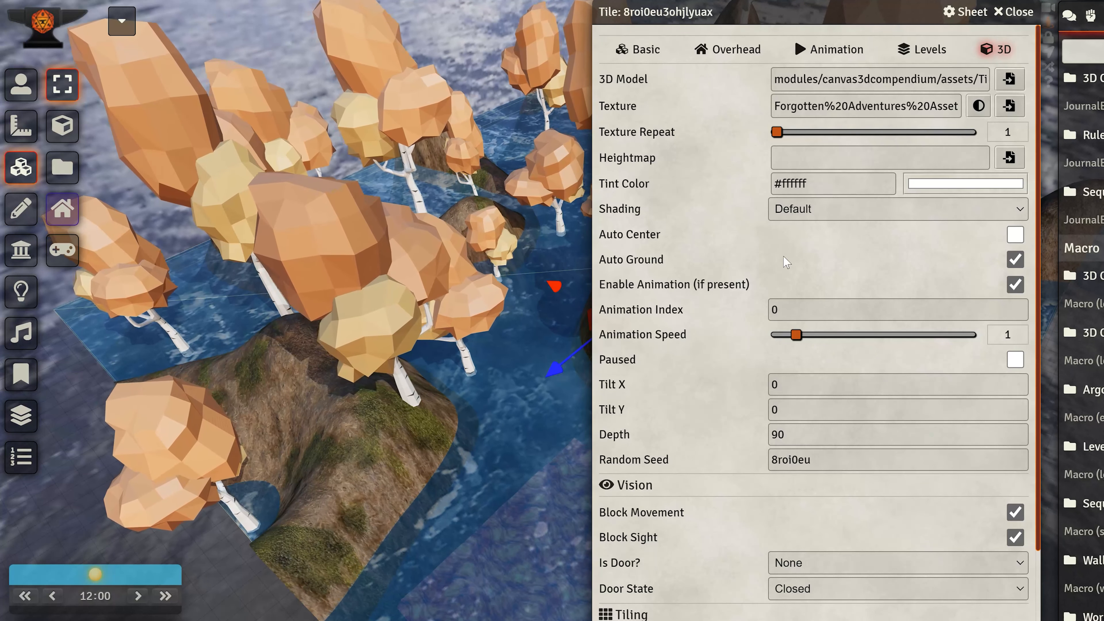
{"action": "left_click", "coordinate": [1009, 17]}
Select the lava cube under the water and lift it above the water's surface
{"action": "left_click_drag", "start_coordinate": [476, 354], "coordinate": [394, 373]}
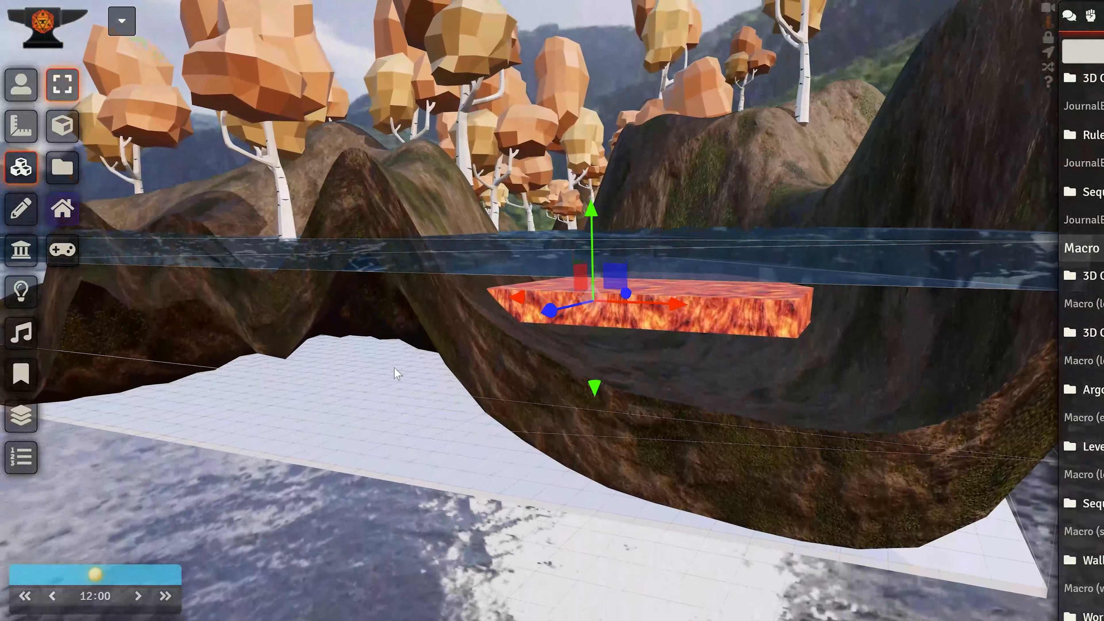
{"action": "left_click", "coordinate": [550, 398]}
{"action": "left_click", "coordinate": [652, 303]}
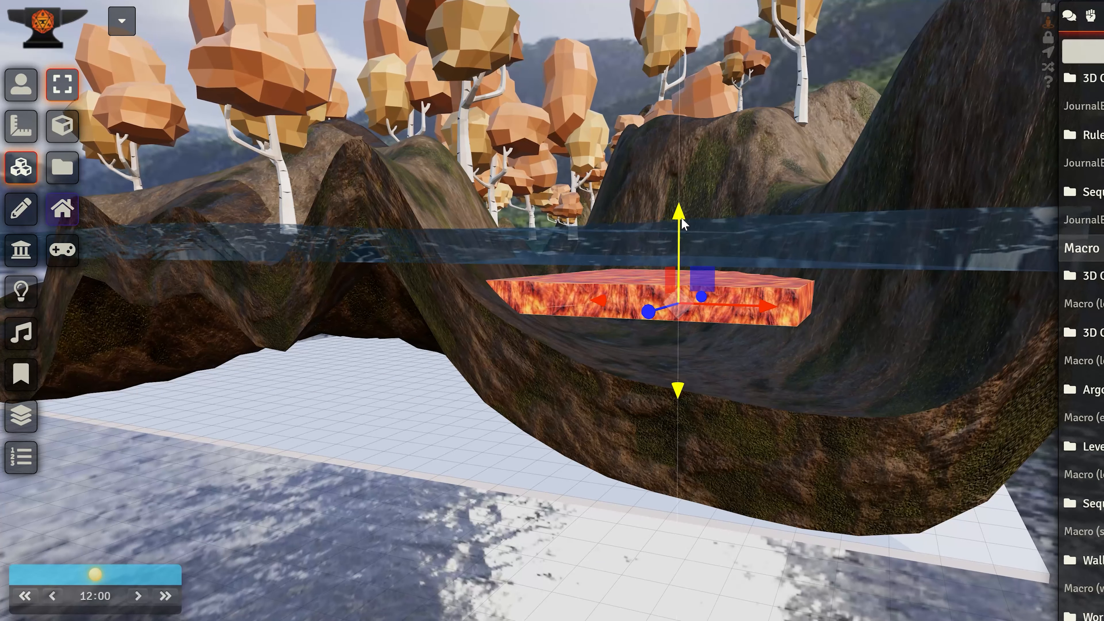
{"action": "left_click_drag", "start_coordinate": [681, 217], "coordinate": [697, 407]}
{"action": "scroll", "coordinate": [700, 212], "scroll_direction": "down", "scroll_amount": 3}
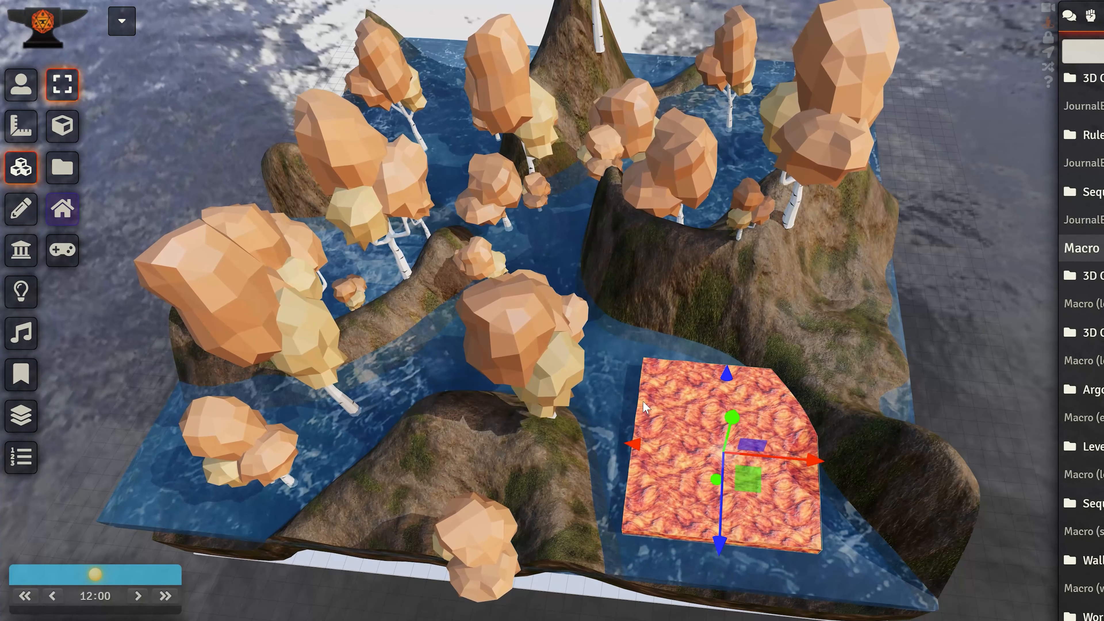
Run the Stretch Tile To Scene macro on the lava cube and inspect the lava flowing around the hills
{"action": "left_click", "coordinate": [1097, 278]}
{"action": "left_click", "coordinate": [208, 361]}
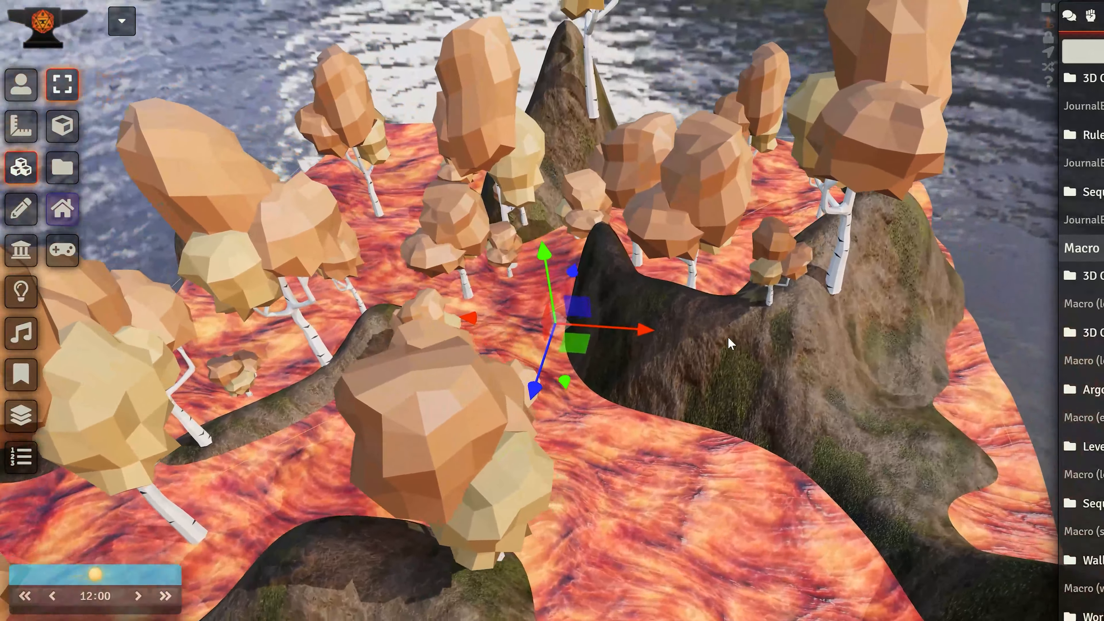
{"action": "scroll", "coordinate": [634, 385], "scroll_direction": "up", "scroll_amount": 3}
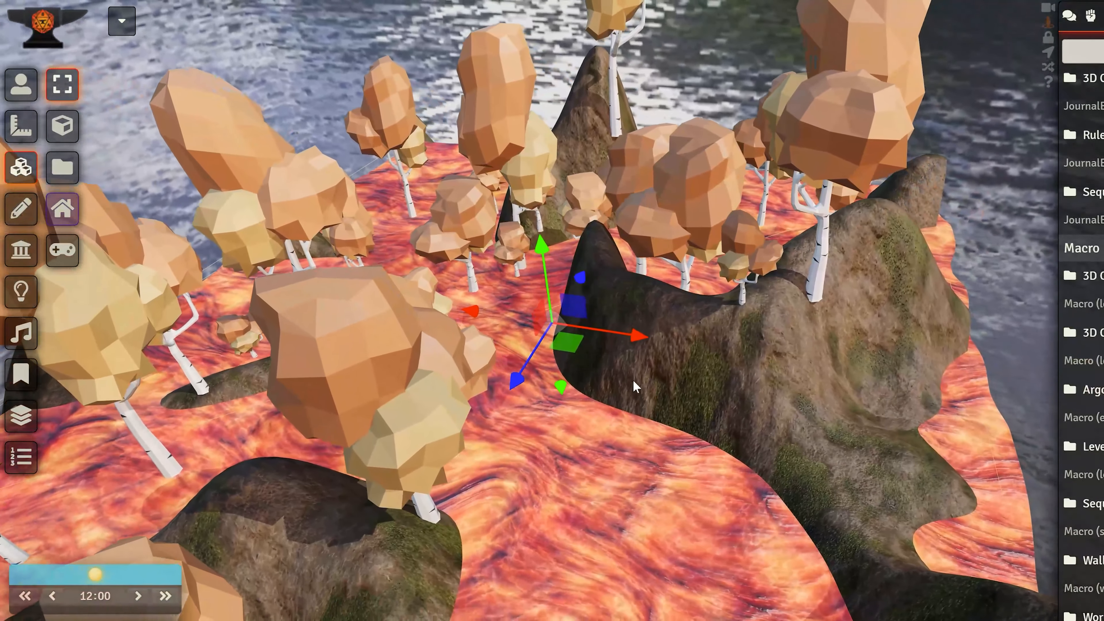
{"action": "left_click_drag", "start_coordinate": [689, 408], "coordinate": [673, 367]}
{"action": "left_click", "coordinate": [673, 367]}
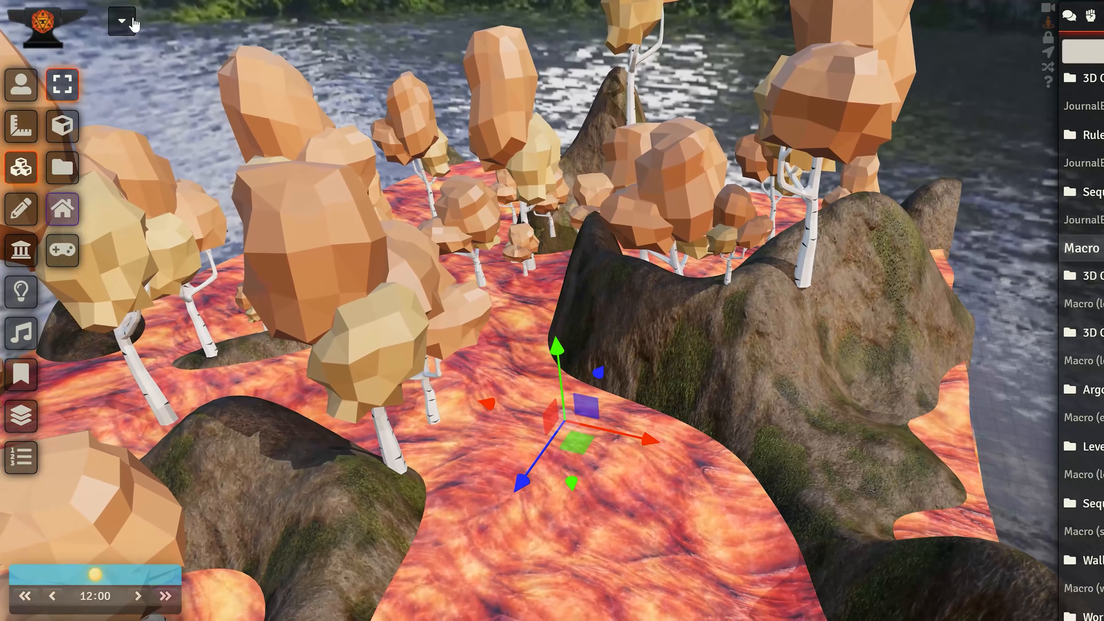
Open the proptest scene's configuration and enable bloom in its 3D Canvas environment settings
{"action": "left_click", "coordinate": [124, 22]}
{"action": "right_click", "coordinate": [890, 57]}
{"action": "left_click", "coordinate": [899, 89]}
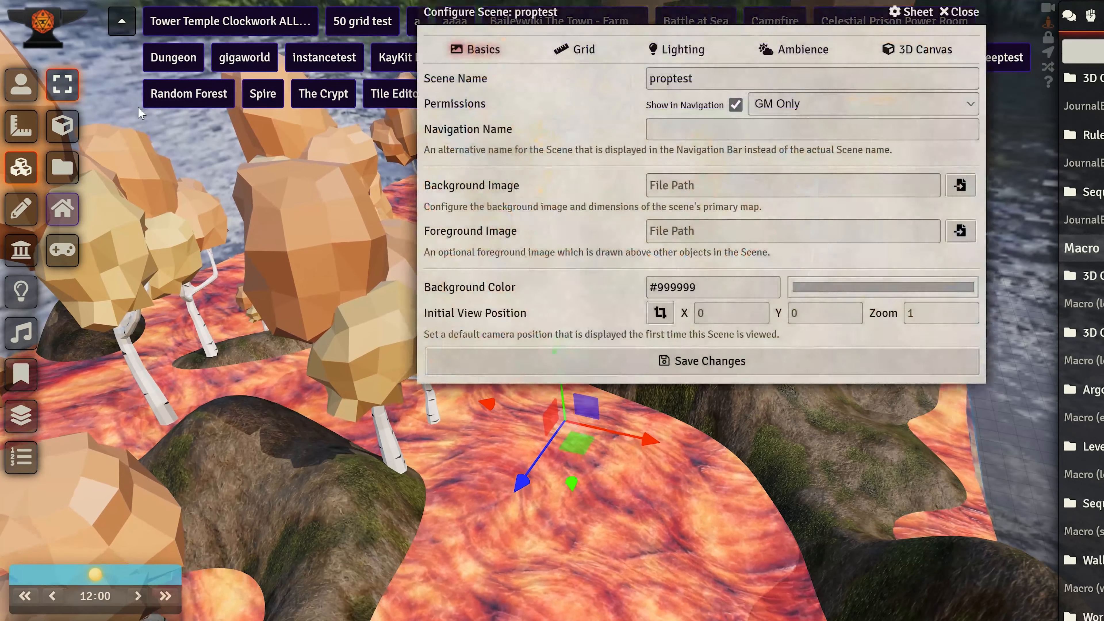
{"action": "left_click", "coordinate": [122, 24]}
{"action": "left_click", "coordinate": [917, 49]}
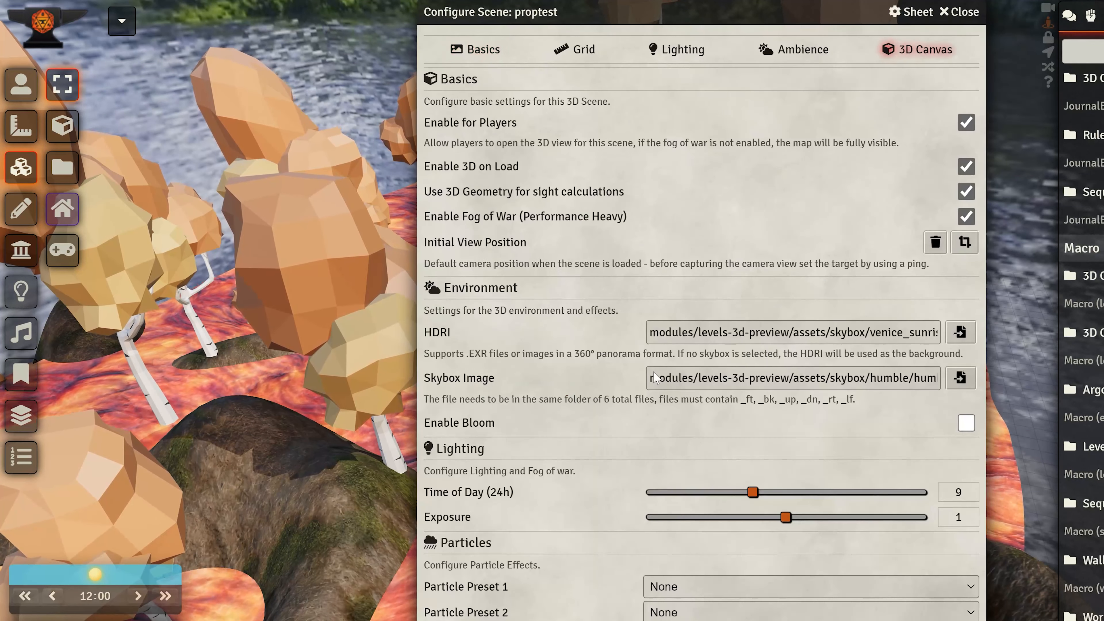
{"action": "left_click", "coordinate": [966, 423]}
{"action": "scroll", "coordinate": [576, 469], "scroll_direction": "down", "scroll_amount": 1}
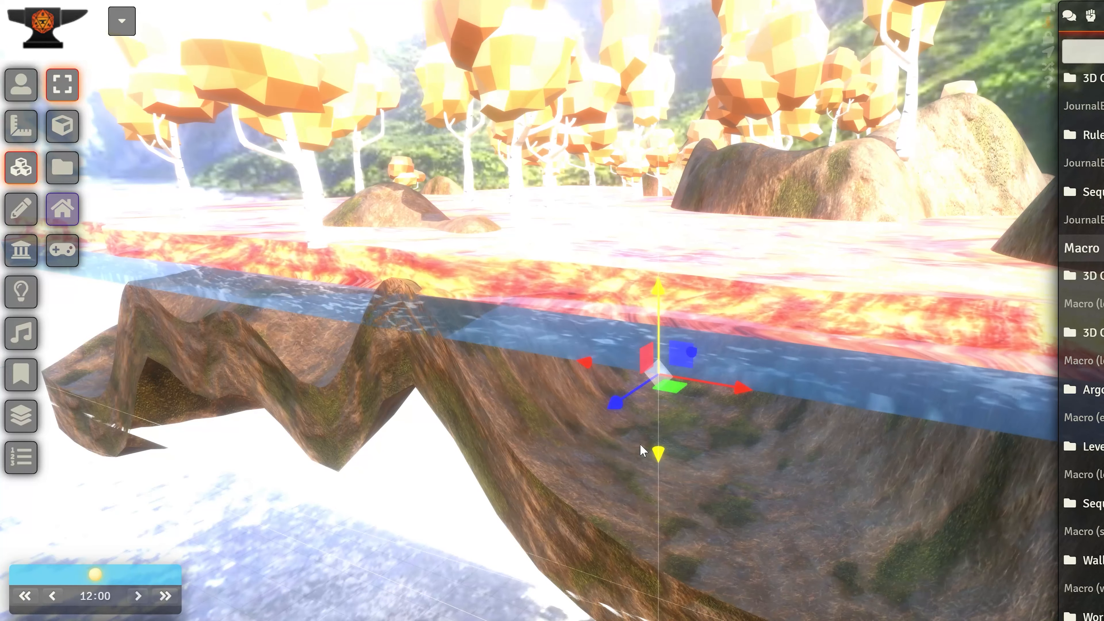
Disable bloom in the proptest scene's 3D Canvas environment settings and view the lava without it
{"action": "left_click_drag", "start_coordinate": [641, 451], "coordinate": [640, 422]}
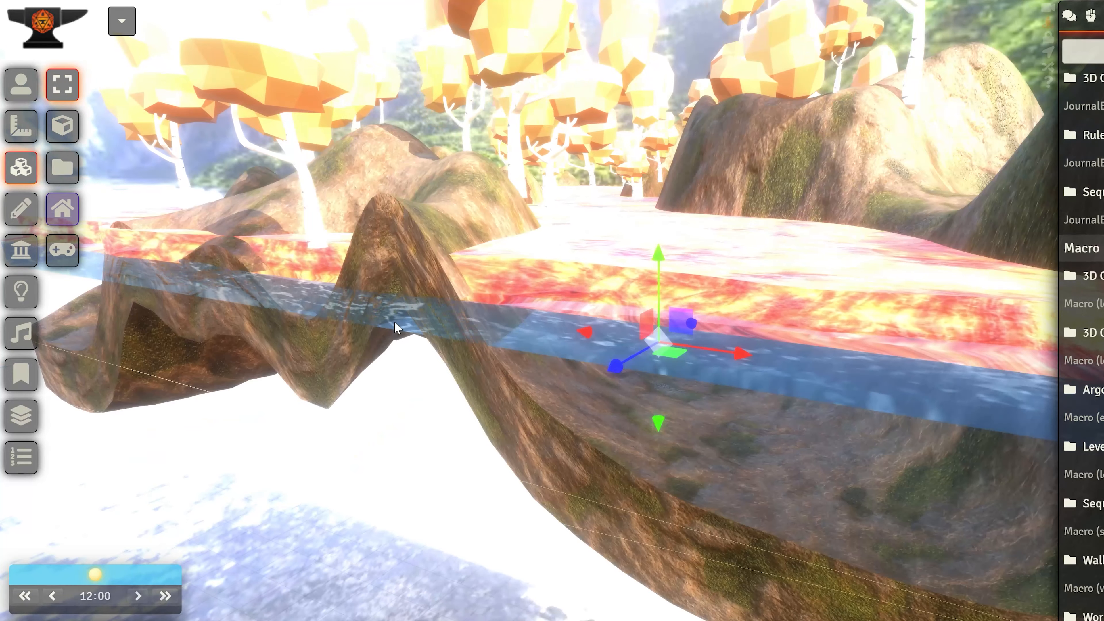
{"action": "left_click", "coordinate": [8, 81]}
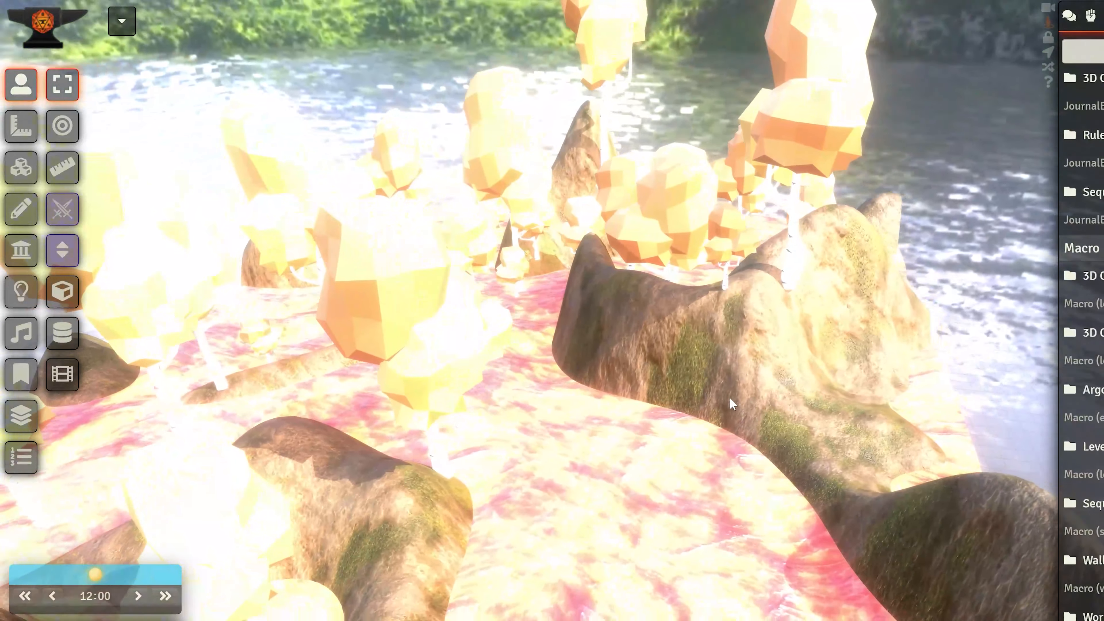
{"action": "right_click", "coordinate": [882, 60]}
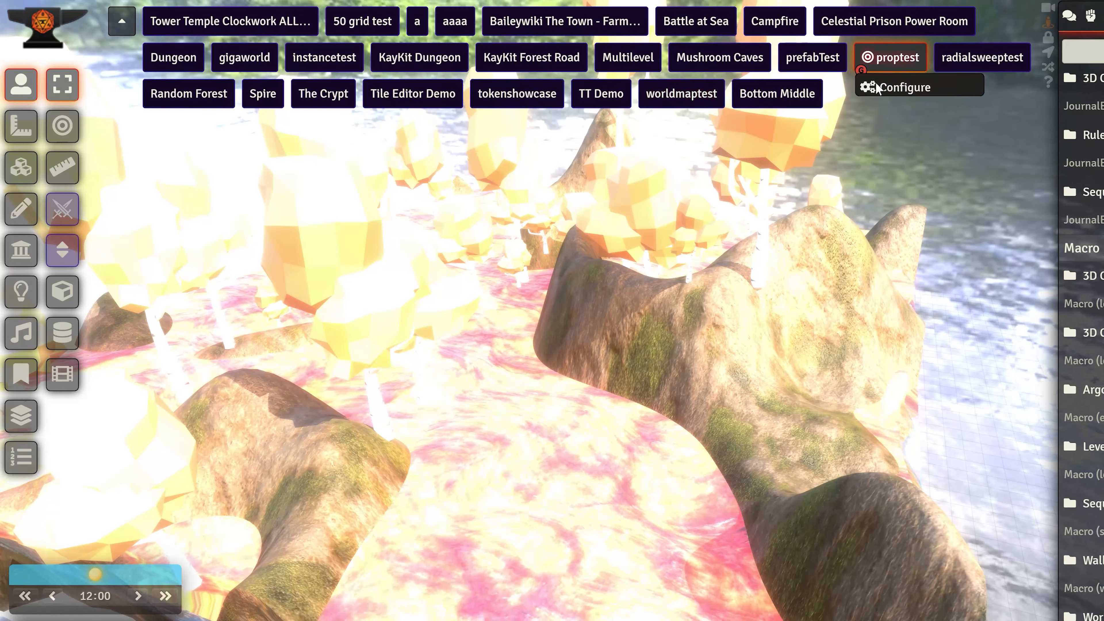
{"action": "left_click", "coordinate": [895, 87]}
{"action": "left_click", "coordinate": [913, 49]}
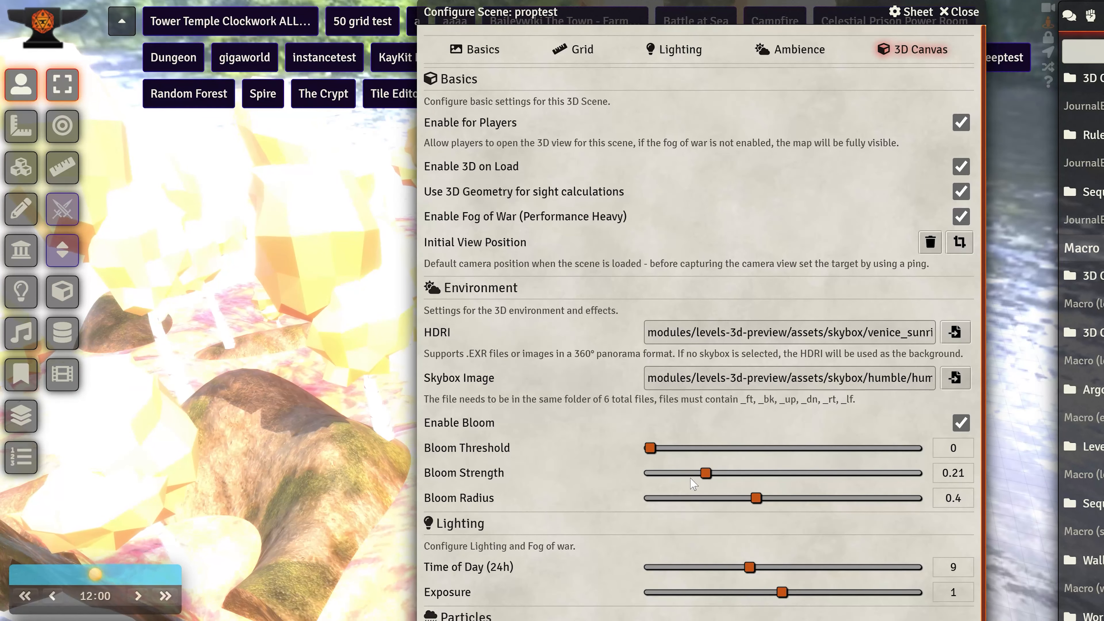
{"action": "scroll", "coordinate": [701, 321], "scroll_direction": "down", "scroll_amount": 1}
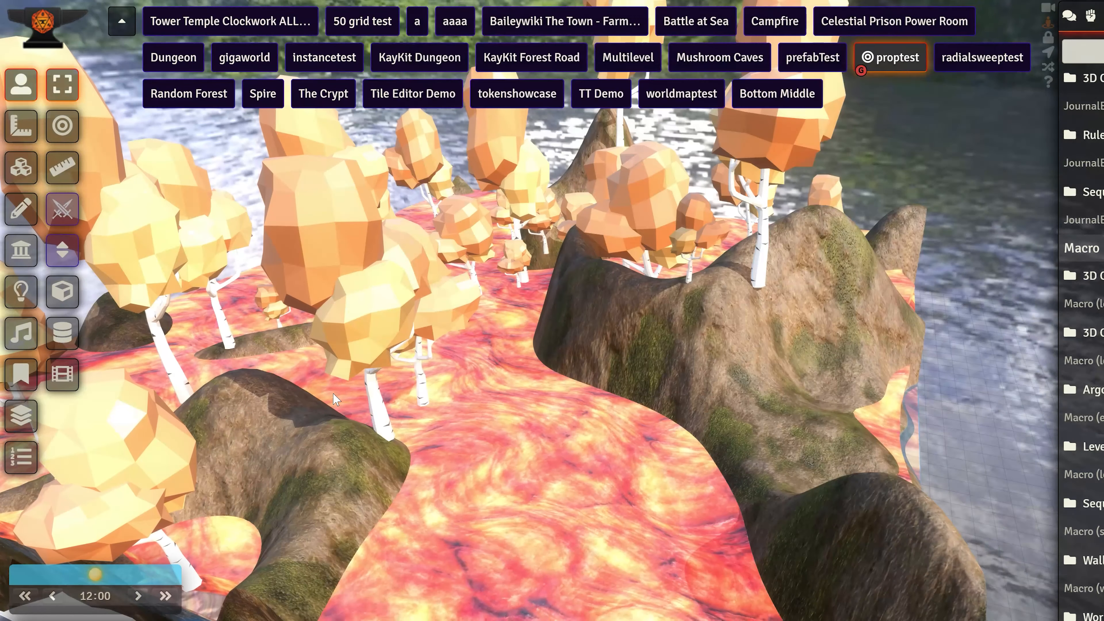
{"action": "right_click_drag", "start_coordinate": [669, 409], "coordinate": [660, 373]}
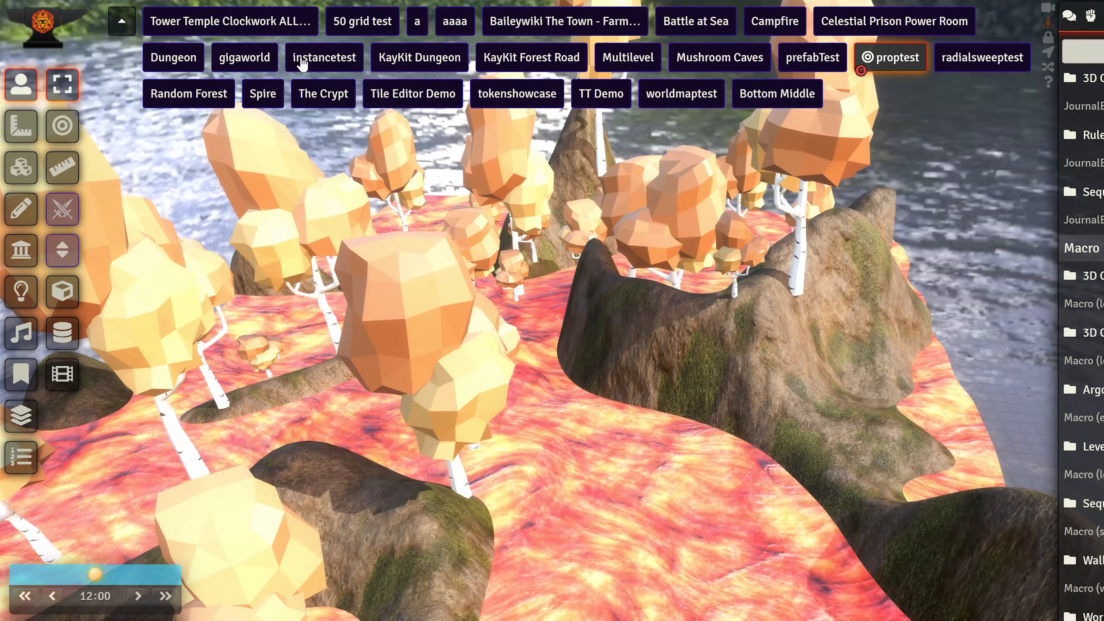
Switch to The Crypt scene and enable bloom in its 3D Canvas environment settings
{"action": "left_click", "coordinate": [334, 96]}
{"action": "right_click", "coordinate": [323, 93]}
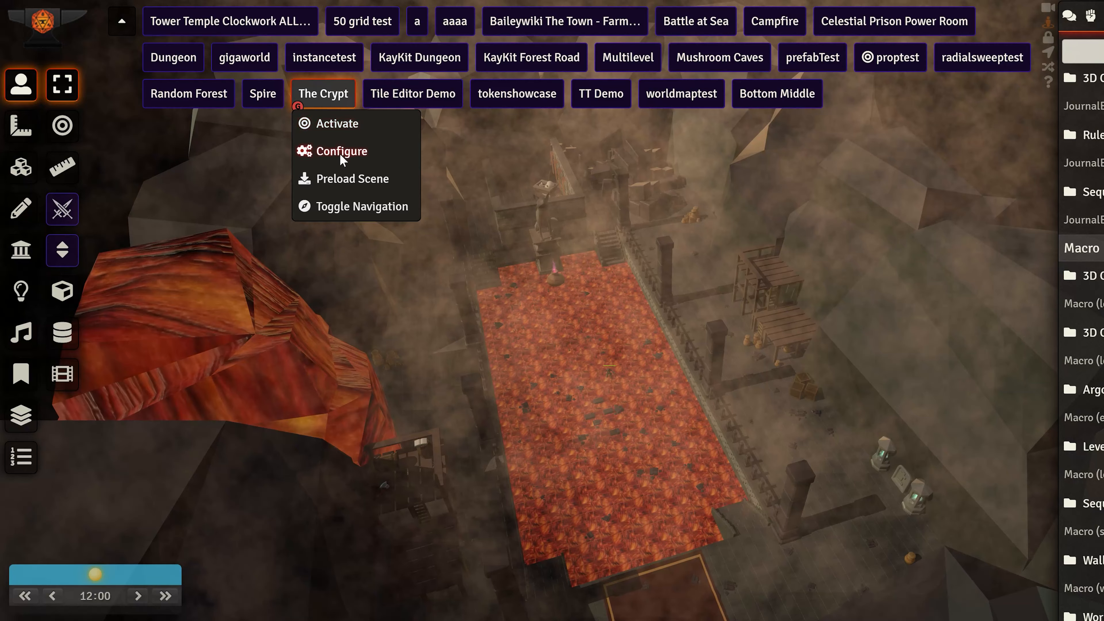
{"action": "left_click", "coordinate": [330, 150]}
{"action": "left_click", "coordinate": [924, 200]}
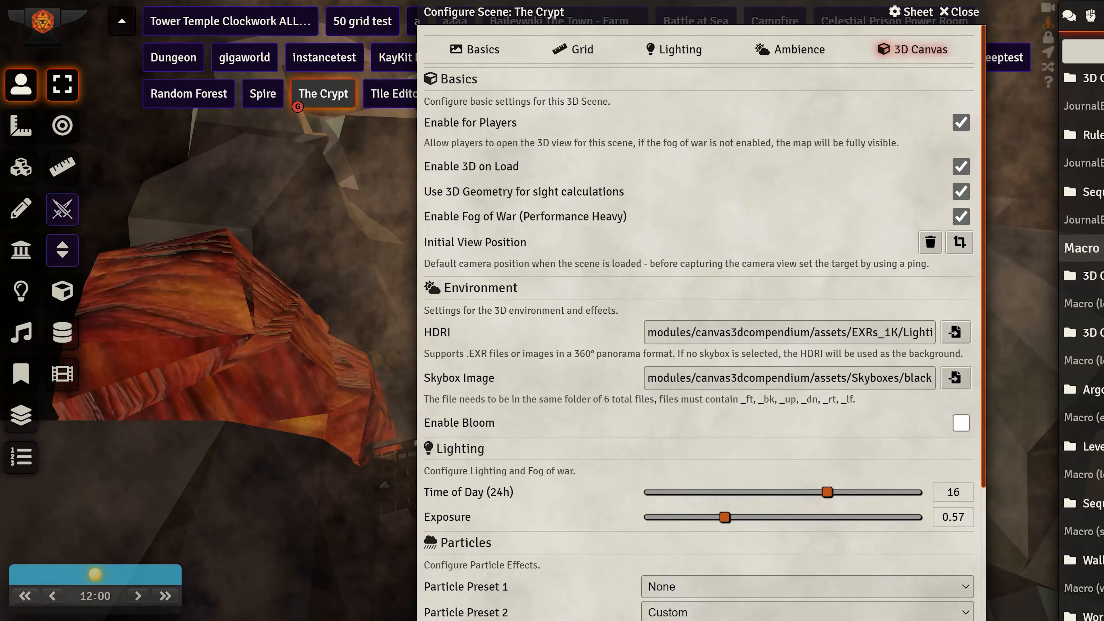
{"action": "left_click", "coordinate": [957, 428]}
{"action": "scroll", "coordinate": [958, 428], "scroll_direction": "down", "scroll_amount": 7}
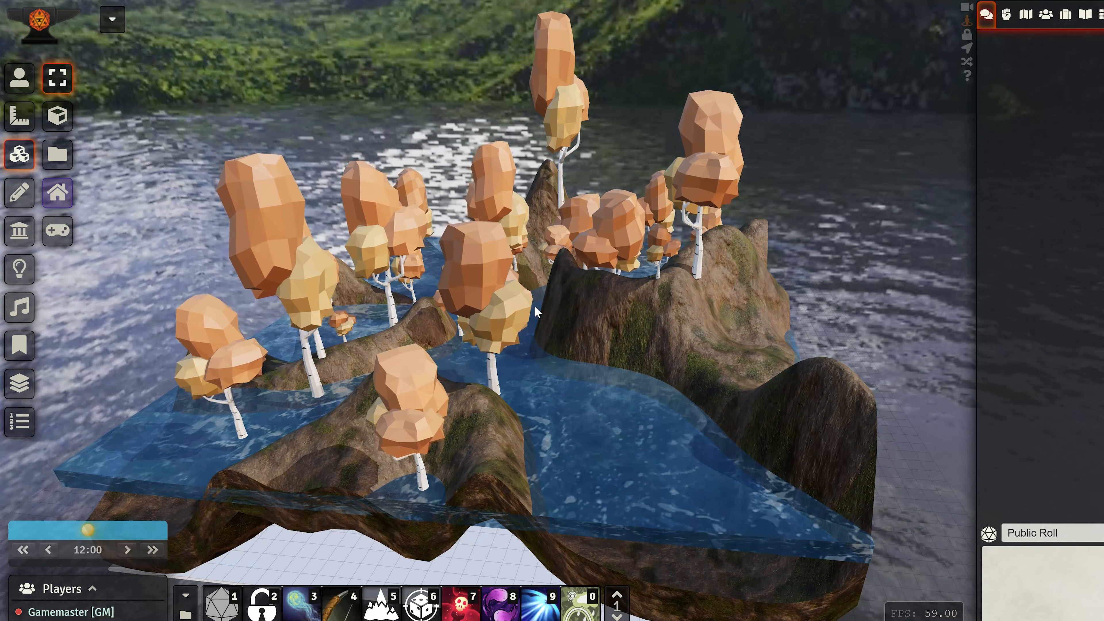
Open the proptest scene's 3D Canvas configuration and move its window aside to uncover the terrain
{"action": "scroll", "coordinate": [535, 307], "scroll_direction": "down", "scroll_amount": 5}
{"action": "scroll", "coordinate": [621, 328], "scroll_direction": "up", "scroll_amount": 4}
{"action": "left_click", "coordinate": [578, 320]}
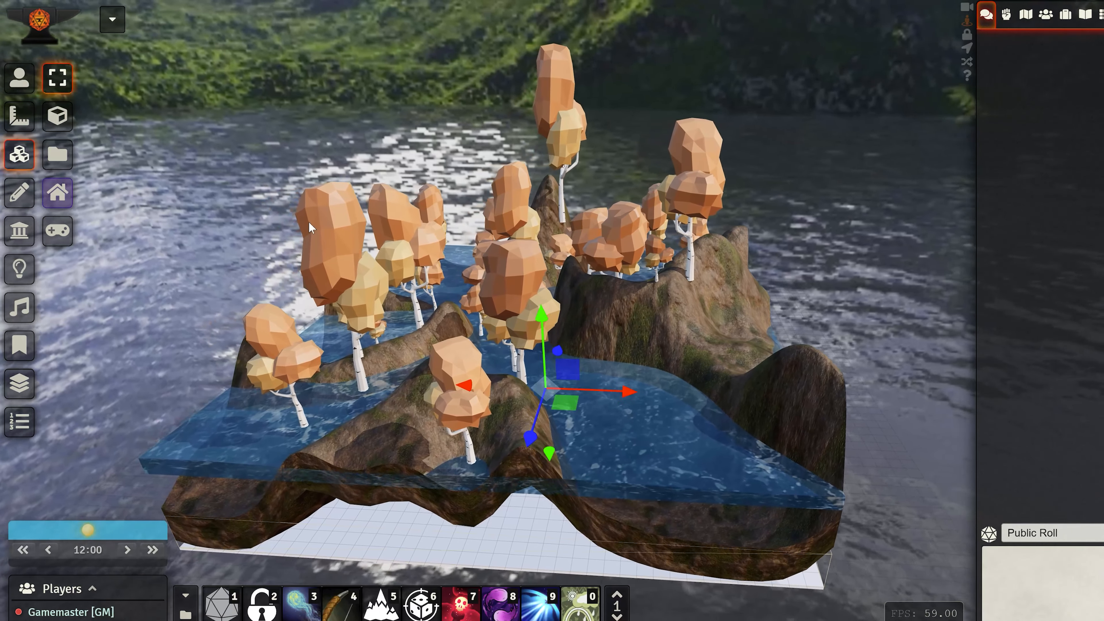
{"action": "left_click", "coordinate": [114, 22]}
{"action": "right_click", "coordinate": [809, 55]}
{"action": "left_click", "coordinate": [814, 80]}
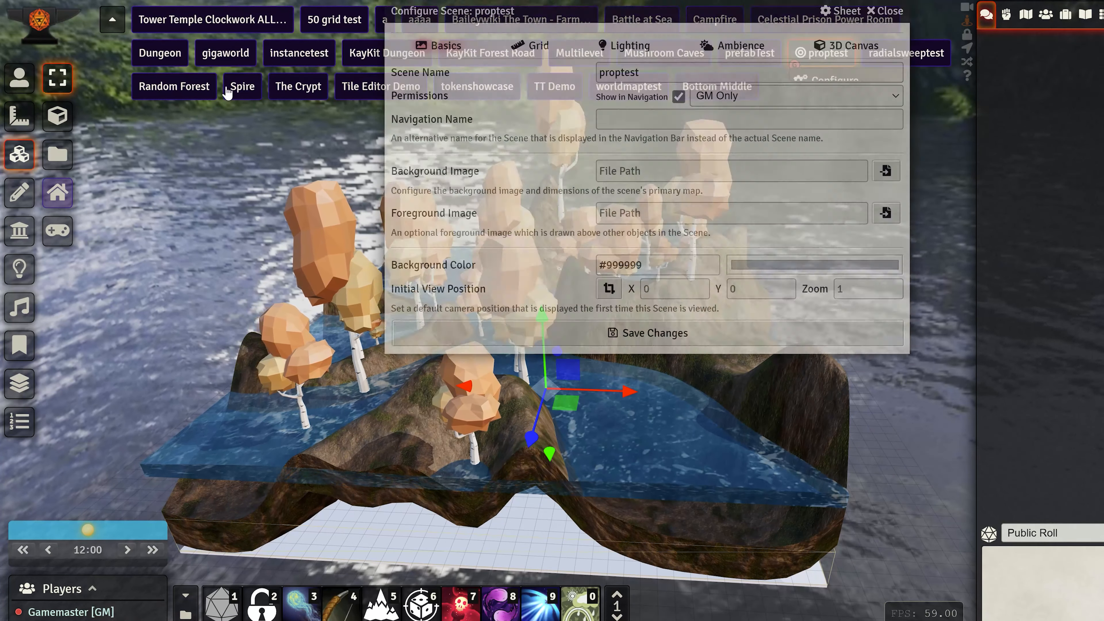
{"action": "left_click", "coordinate": [112, 19]}
{"action": "left_click", "coordinate": [845, 45]}
{"action": "left_click_drag", "start_coordinate": [609, 11], "coordinate": [888, 11]}
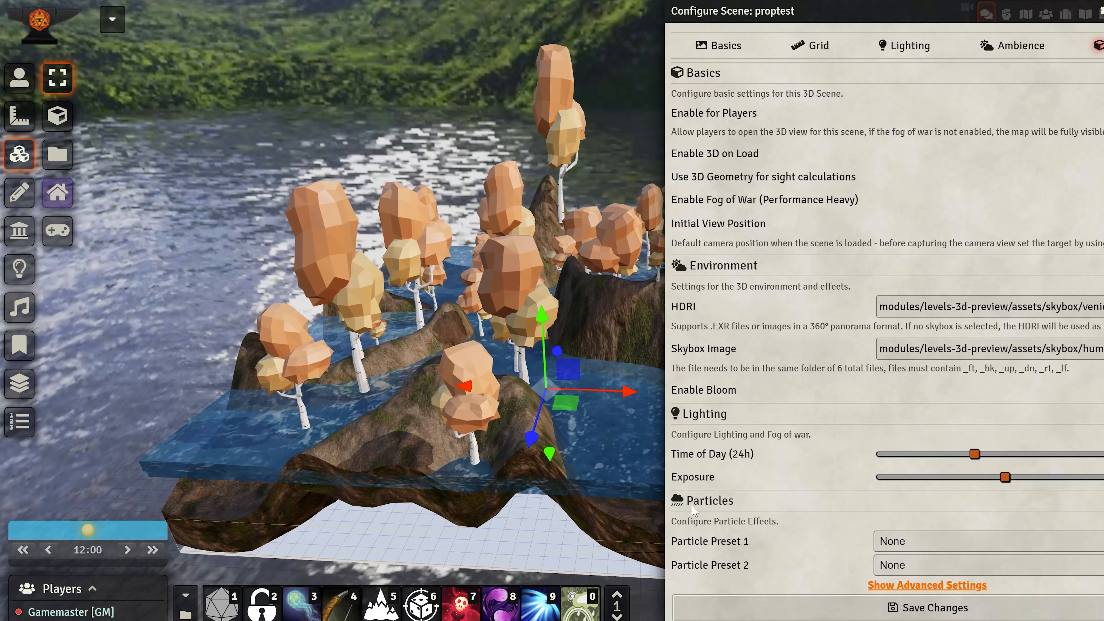
{"action": "left_click", "coordinate": [68, 124]}
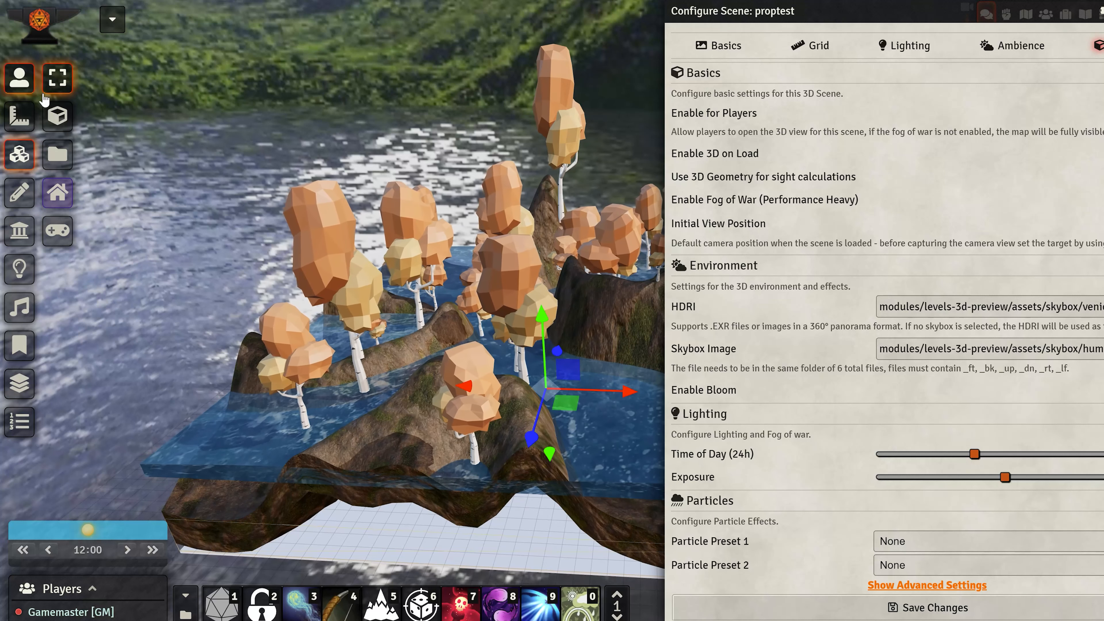
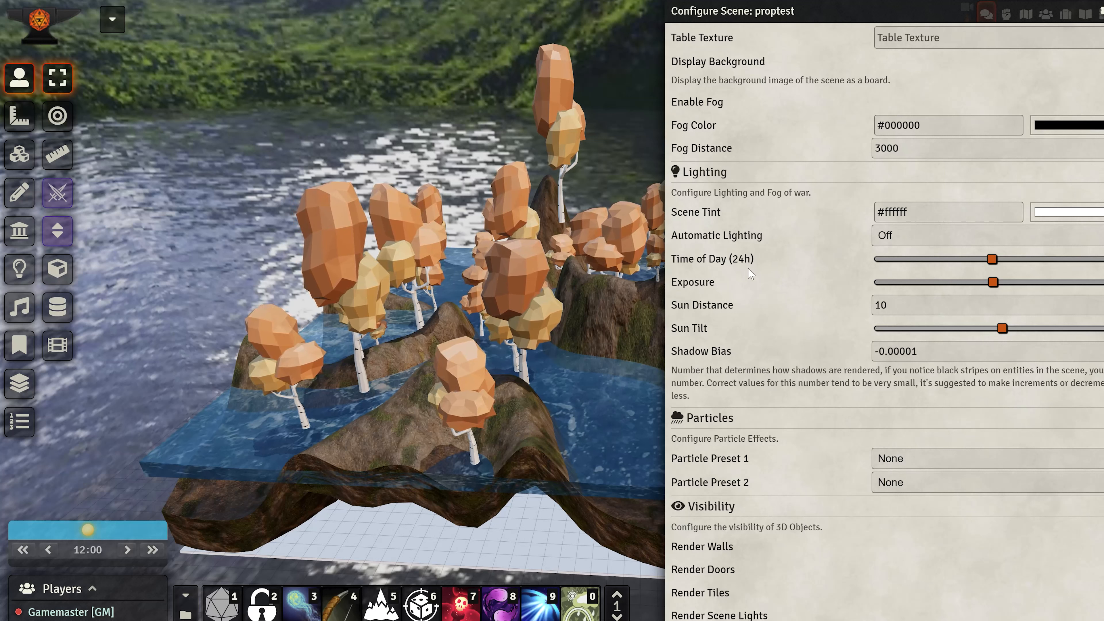
Set Automatic Lighting to Sync Both (Works best with SmallTime), save the scene, and change the time of day to 12:30
{"action": "left_click", "coordinate": [886, 237]}
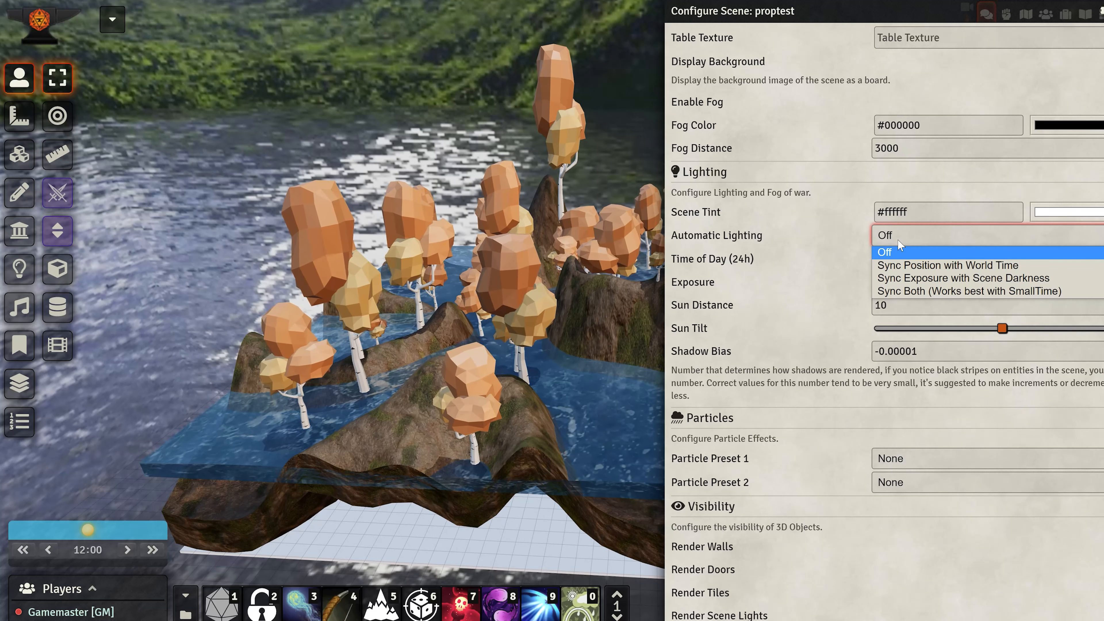
{"action": "left_click", "coordinate": [906, 291]}
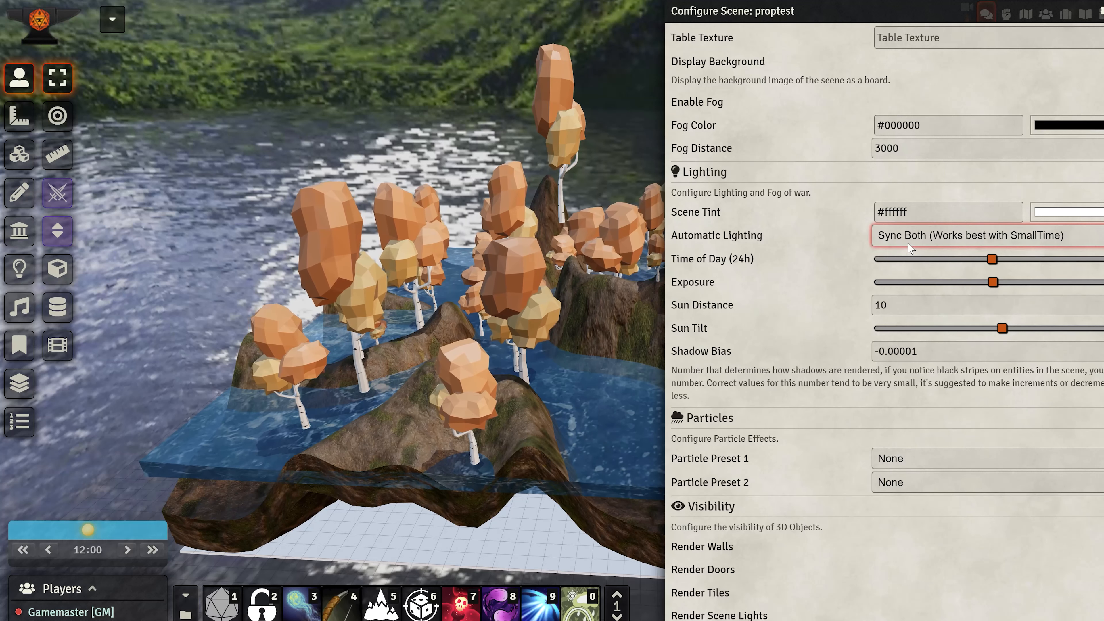
{"action": "scroll", "coordinate": [809, 576], "scroll_direction": "down", "scroll_amount": 2}
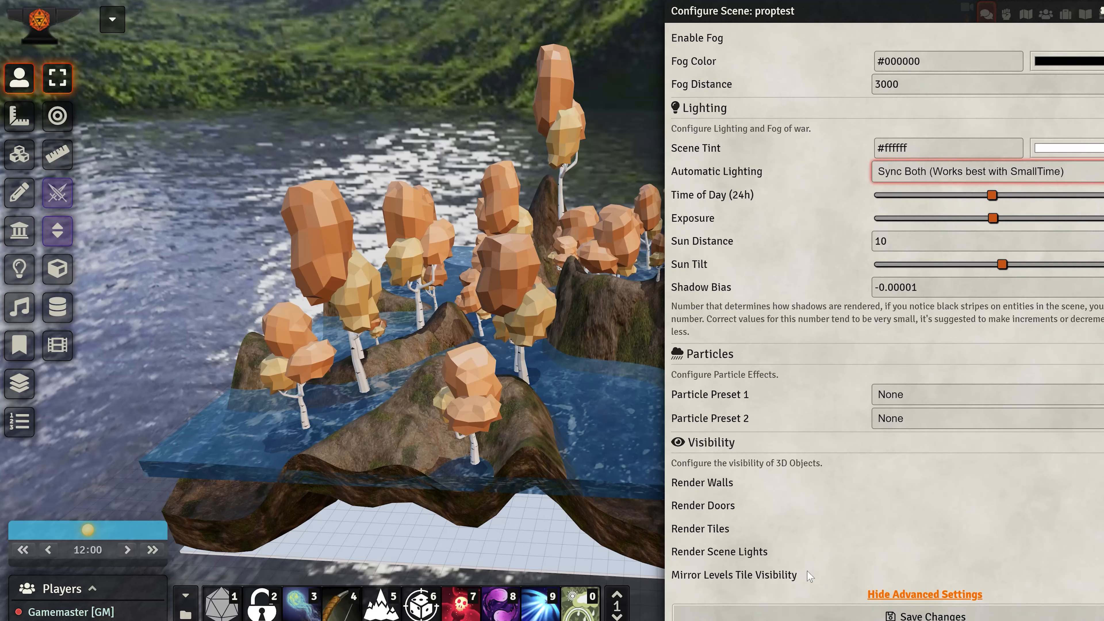
{"action": "left_click", "coordinate": [853, 616]}
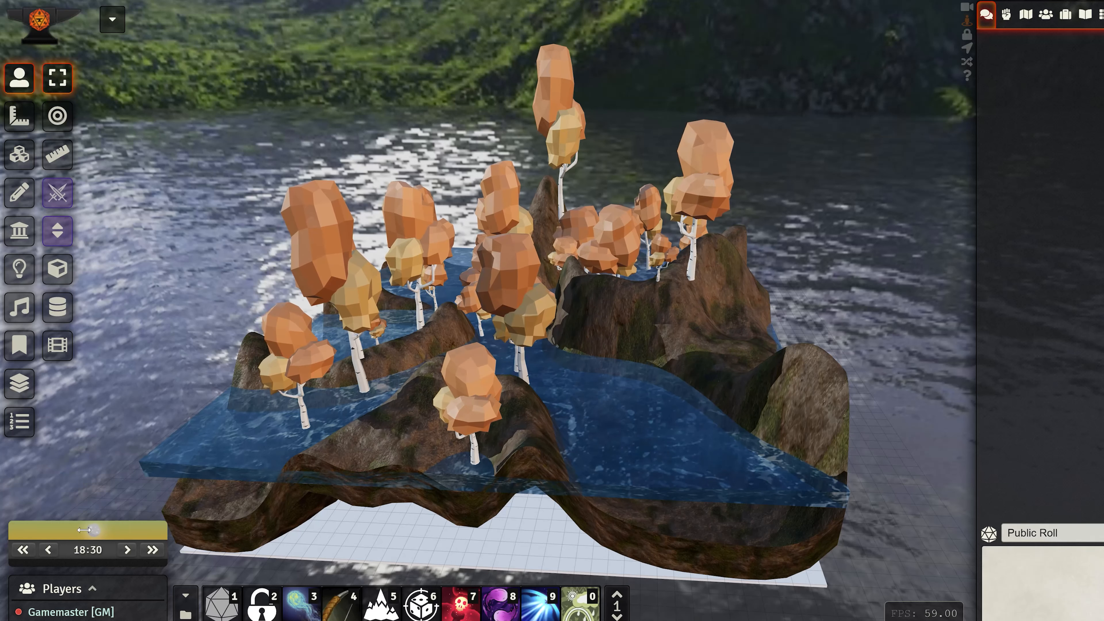
{"action": "left_click_drag", "start_coordinate": [62, 530], "coordinate": [61, 531]}
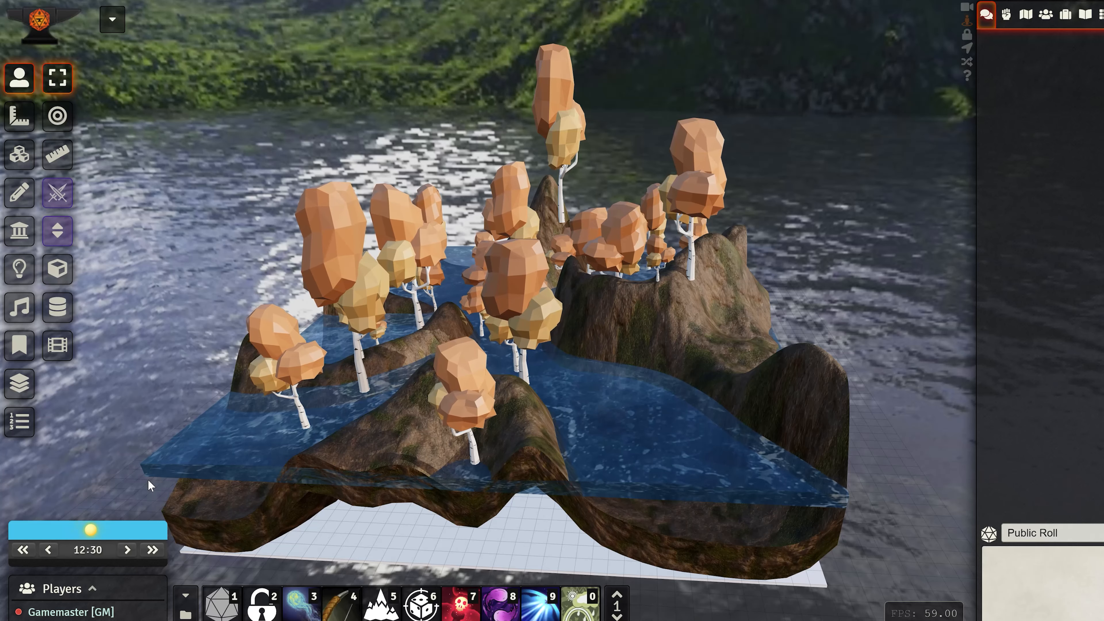
Enable SmallTime's Darkness Control in the proptest scene's Lighting settings and save the changes
{"action": "left_click", "coordinate": [113, 26]}
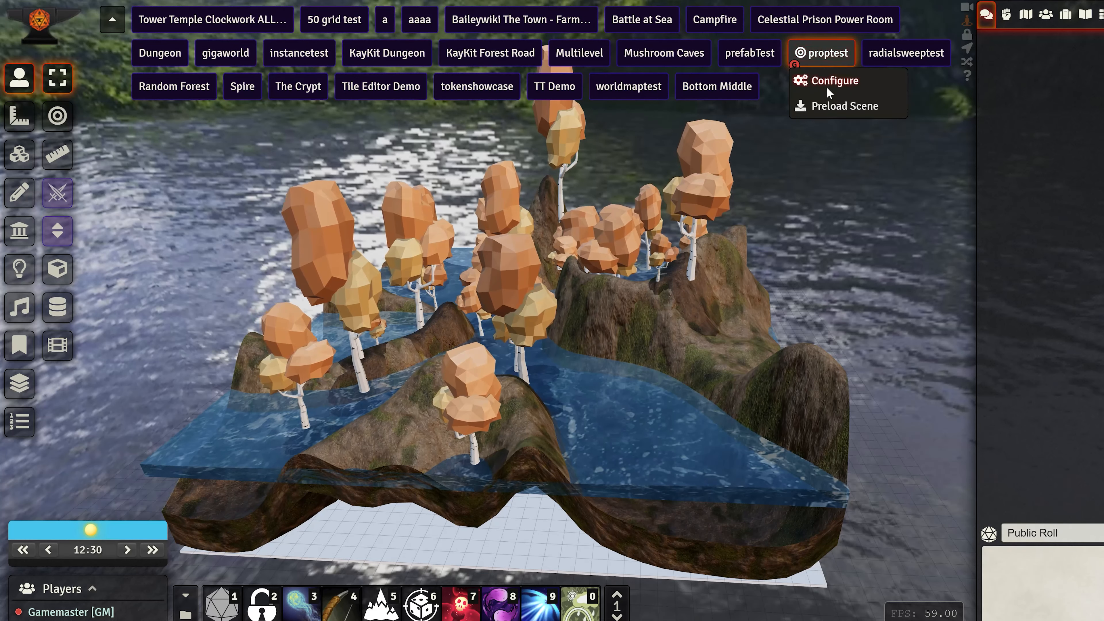
{"action": "left_click", "coordinate": [828, 87]}
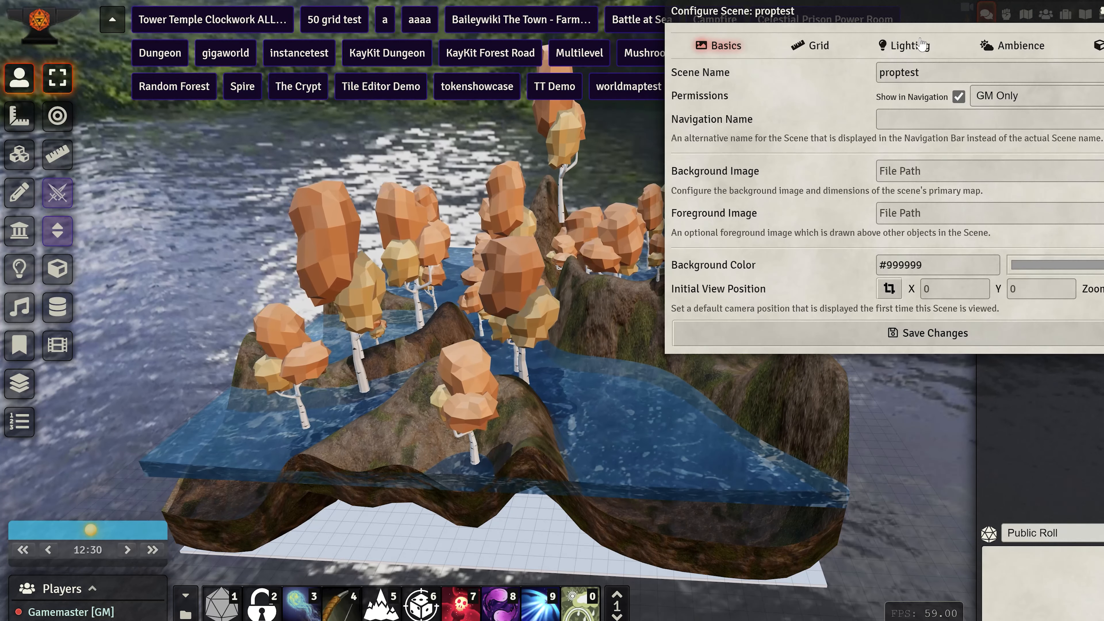
{"action": "left_click", "coordinate": [910, 51]}
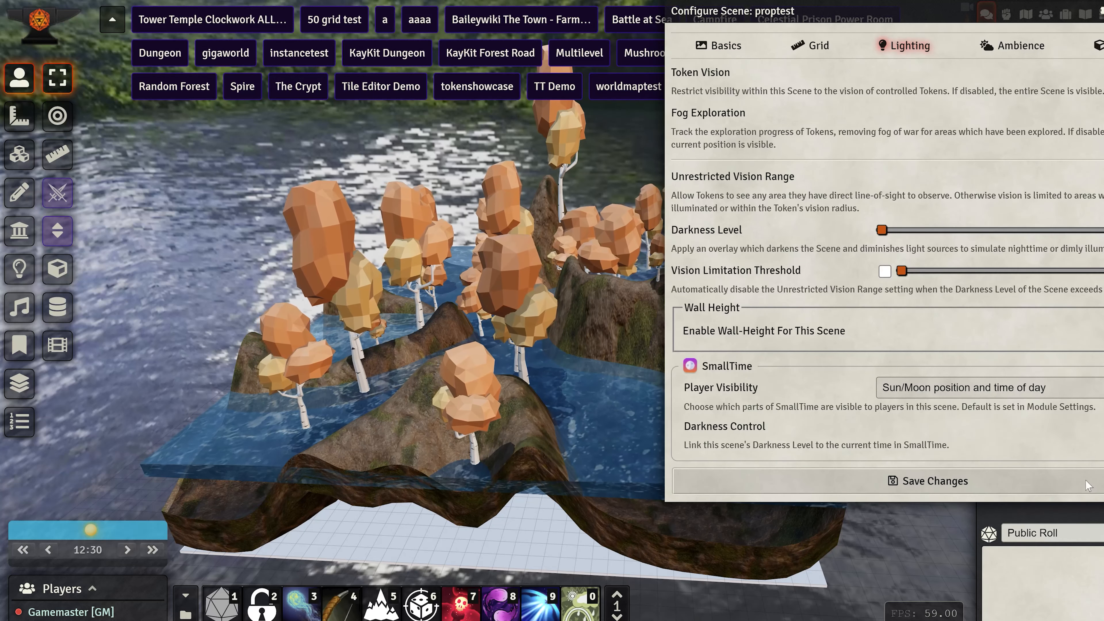
{"action": "left_click", "coordinate": [814, 484]}
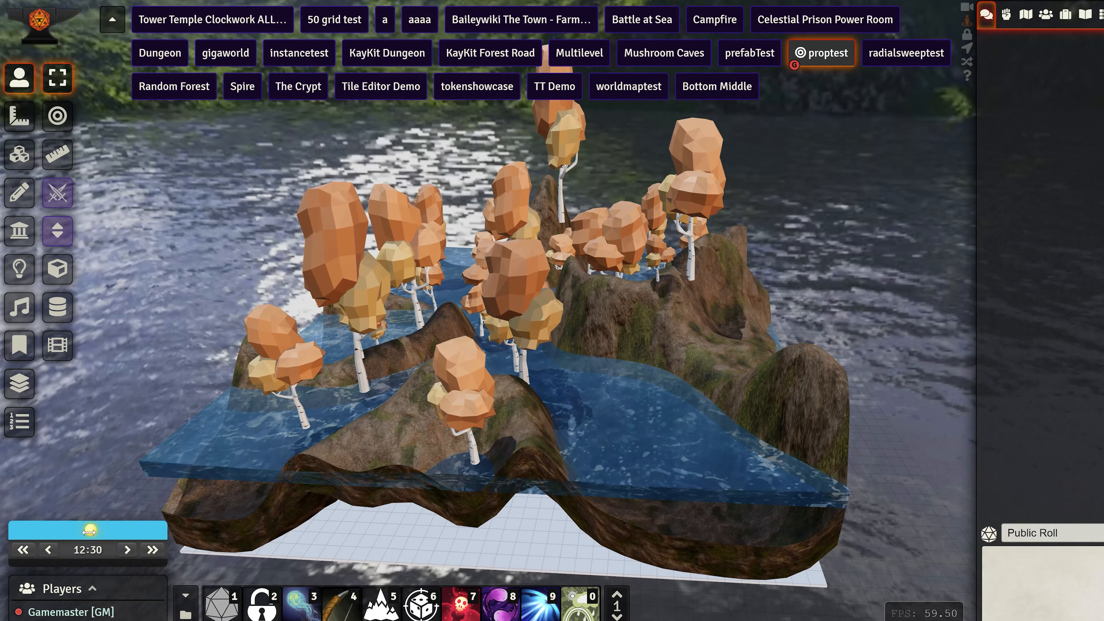
Scrub the time of day through the night and advance it to 10:00 to test the synced lighting
{"action": "left_click", "coordinate": [52, 530]}
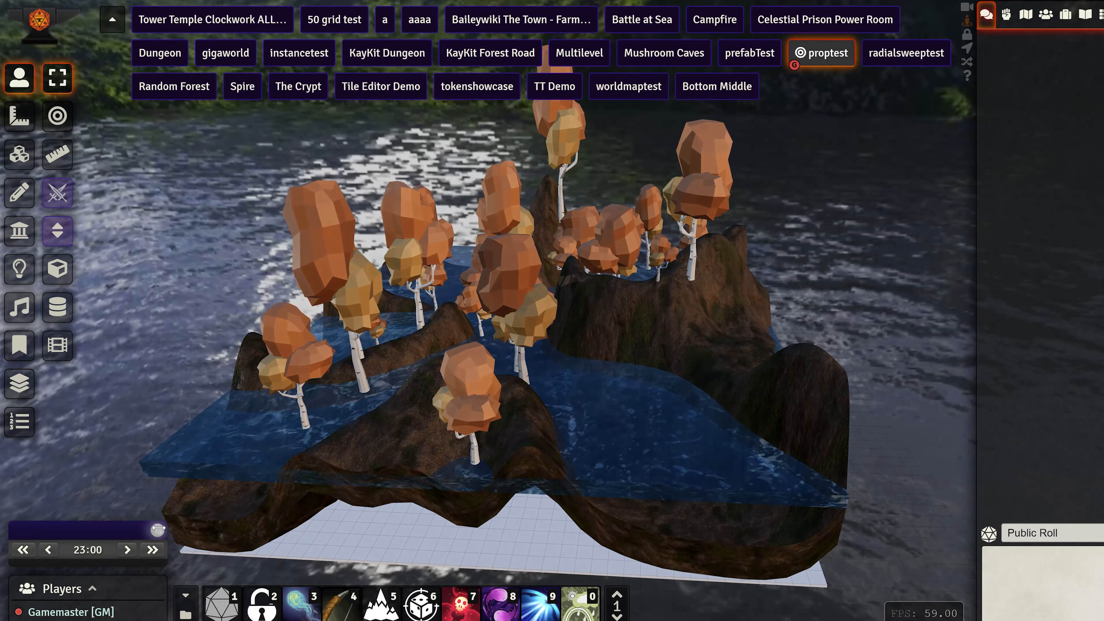
{"action": "left_click_drag", "start_coordinate": [159, 527], "coordinate": [164, 528]}
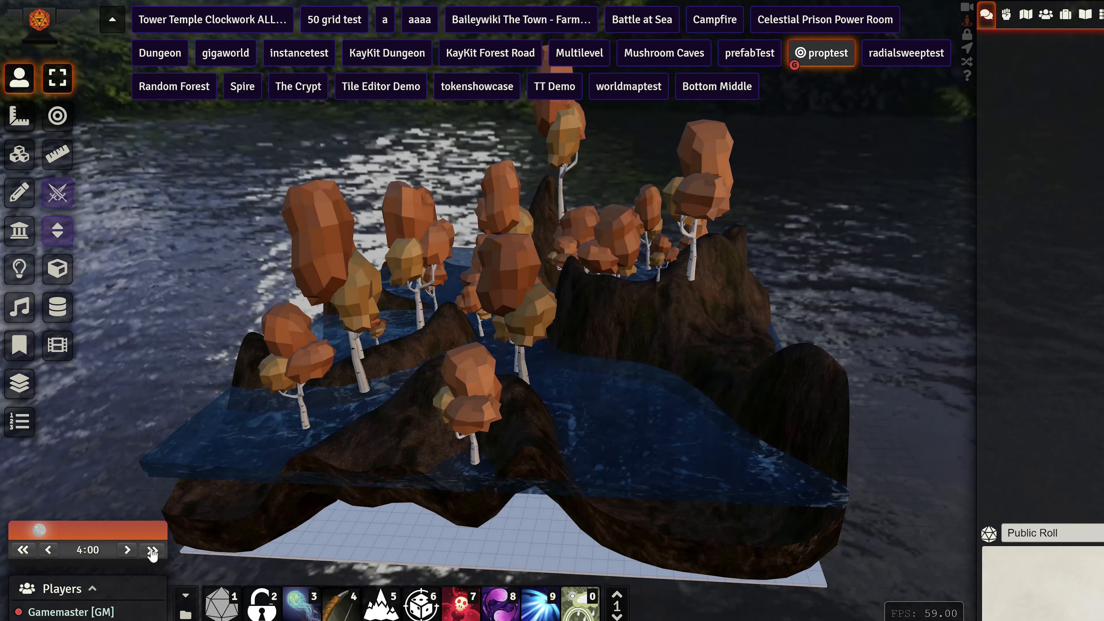
{"action": "left_click", "coordinate": [152, 550]}
{"action": "left_click", "coordinate": [152, 550]}
{"action": "left_click", "coordinate": [152, 550]}
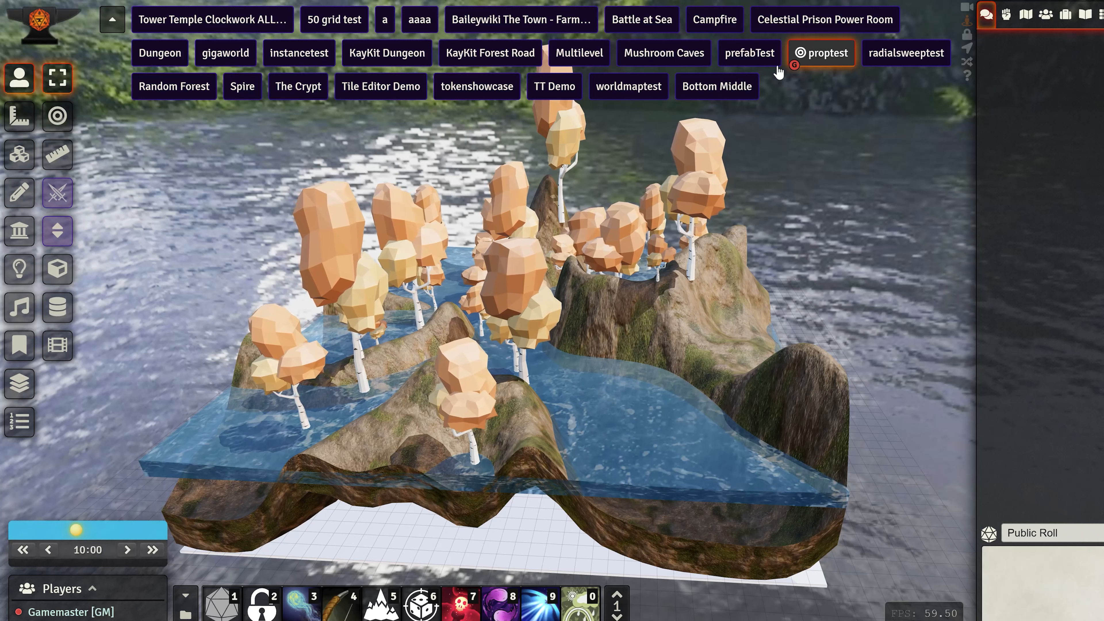
Rewind the time of day to 5:00 for dim early-morning lighting
{"action": "left_click", "coordinate": [23, 552]}
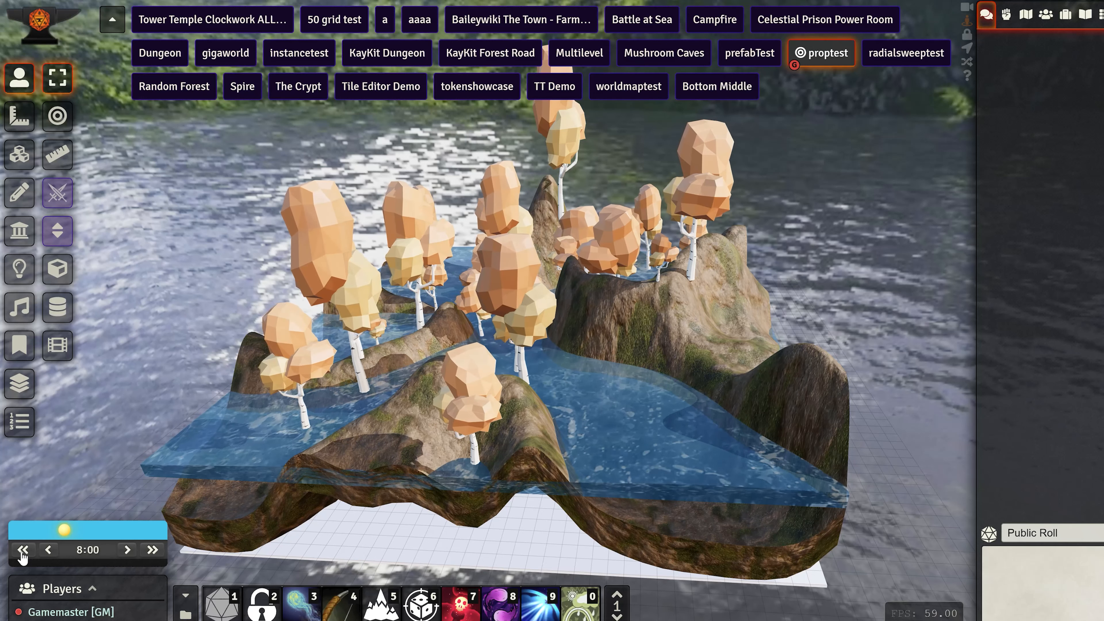
{"action": "left_click", "coordinate": [22, 551]}
{"action": "left_click", "coordinate": [23, 551]}
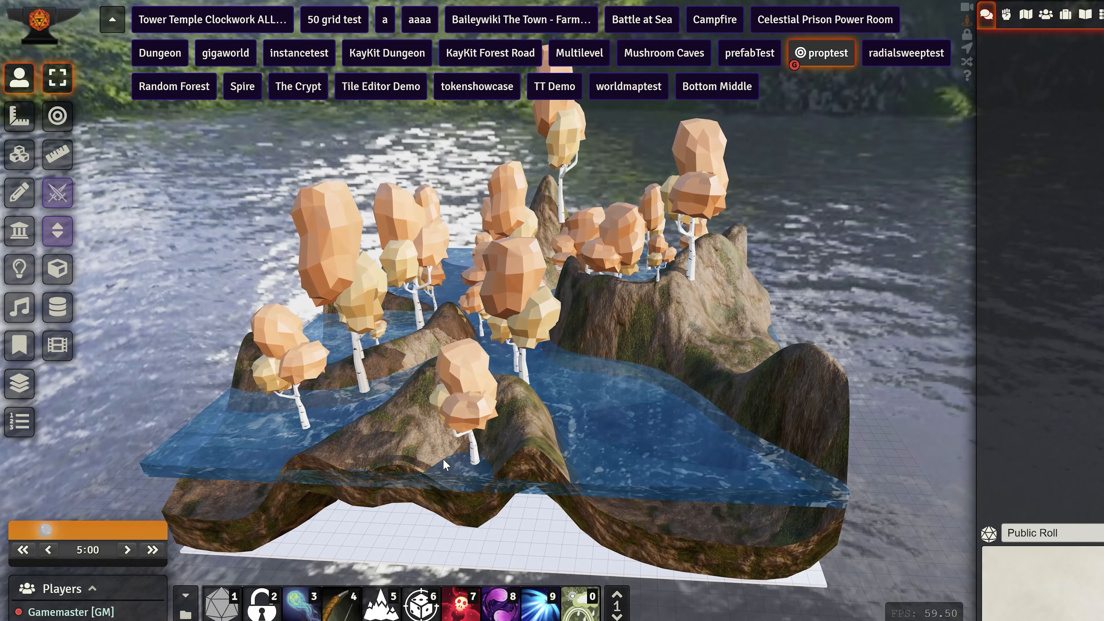
Place an ambient light on the riverside hill with about 53 ft dim and 26 ft bright radius, and open its configuration
{"action": "scroll", "coordinate": [442, 458], "scroll_direction": "up", "scroll_amount": 5}
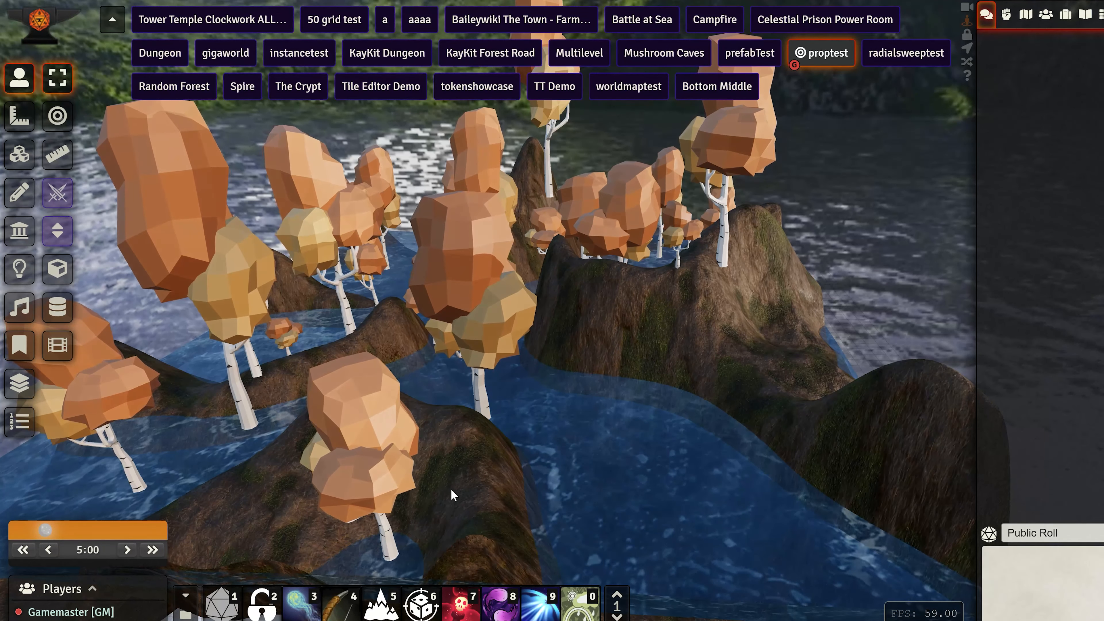
{"action": "scroll", "coordinate": [559, 412], "scroll_direction": "up", "scroll_amount": 5}
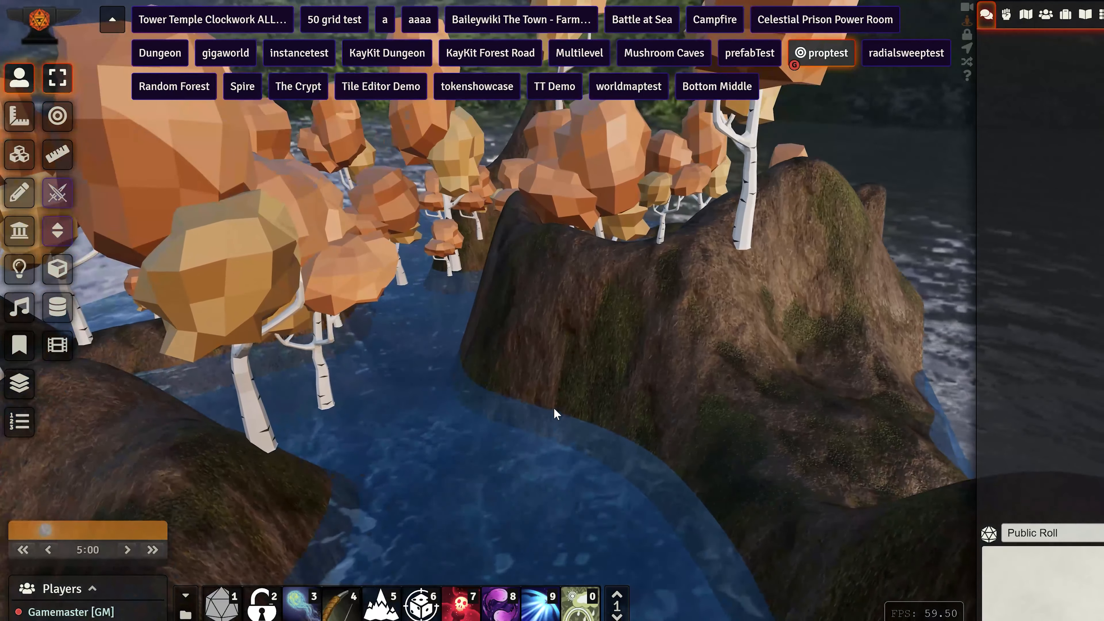
{"action": "scroll", "coordinate": [413, 454], "scroll_direction": "down", "scroll_amount": 3}
{"action": "right_click_drag", "start_coordinate": [466, 439], "coordinate": [464, 374]}
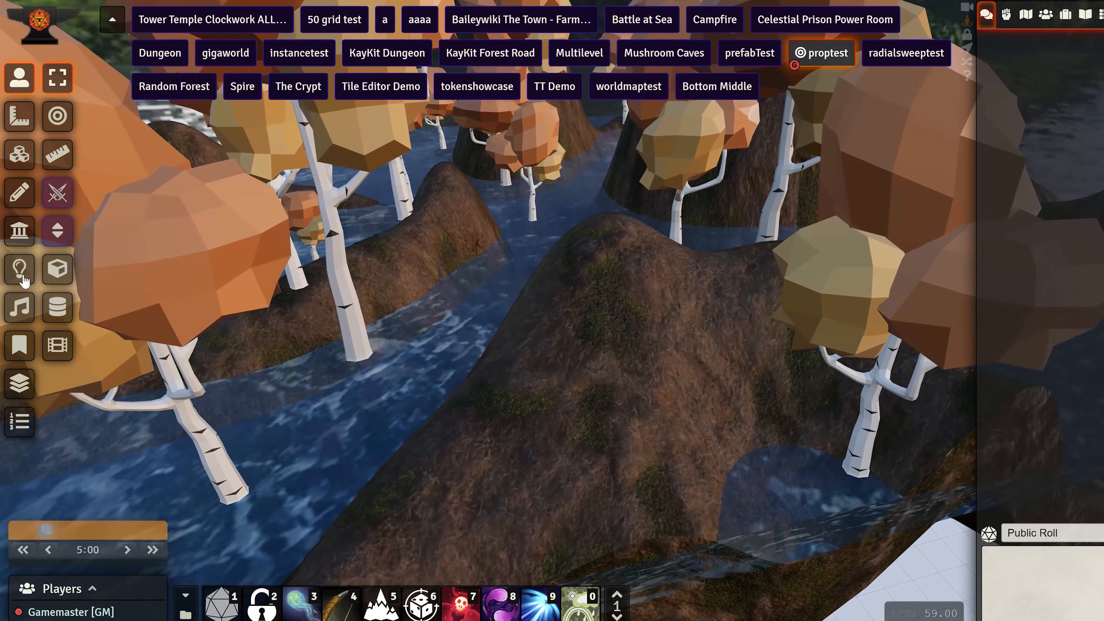
{"action": "left_click", "coordinate": [21, 269]}
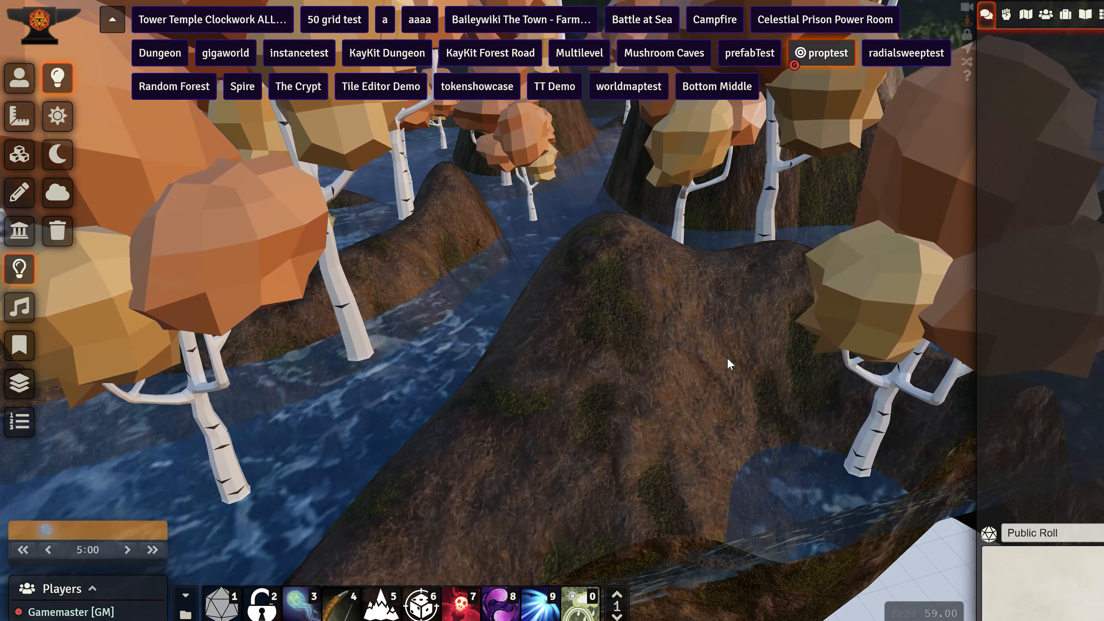
{"action": "left_click_drag", "start_coordinate": [407, 253], "coordinate": [655, 315]}
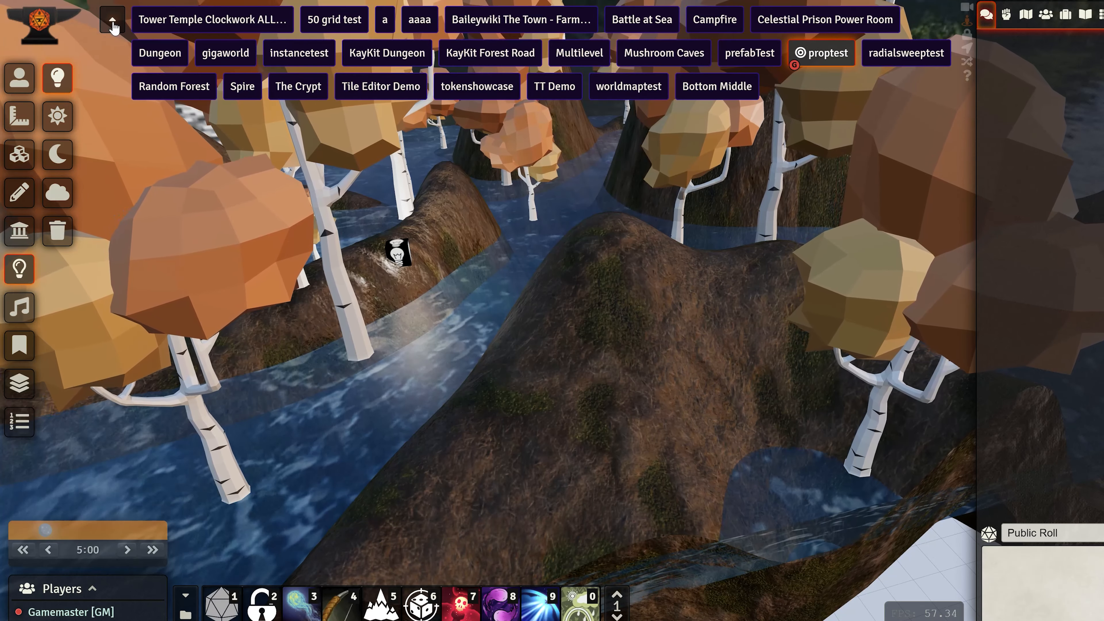
{"action": "left_click", "coordinate": [113, 22]}
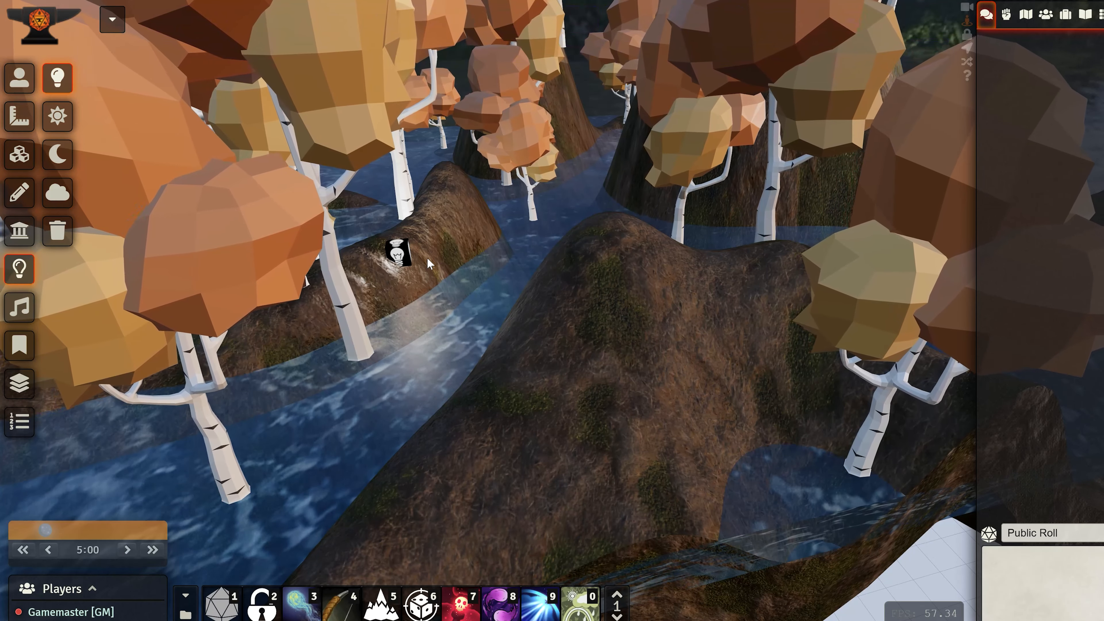
{"action": "double_click", "coordinate": [396, 251]}
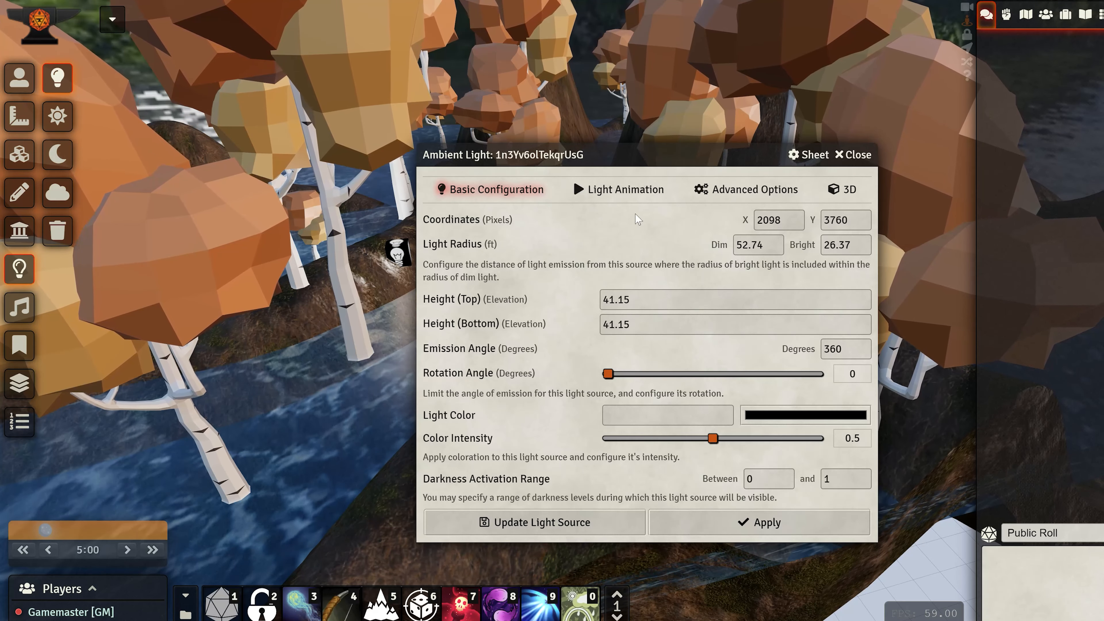
Set the riverside ambient light's animation type to Torch
{"action": "left_click", "coordinate": [625, 190]}
{"action": "left_click", "coordinate": [639, 219]}
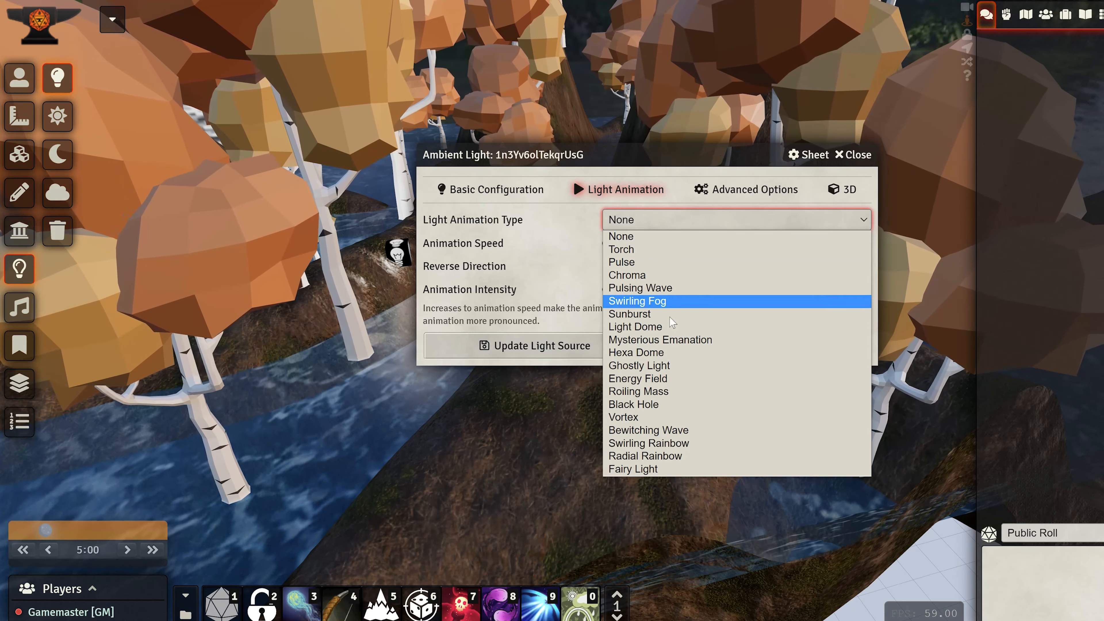
{"action": "left_click", "coordinate": [639, 249]}
Set the light color to orange #ff8800 with color intensity 1 and update the light source
{"action": "left_click", "coordinate": [495, 190]}
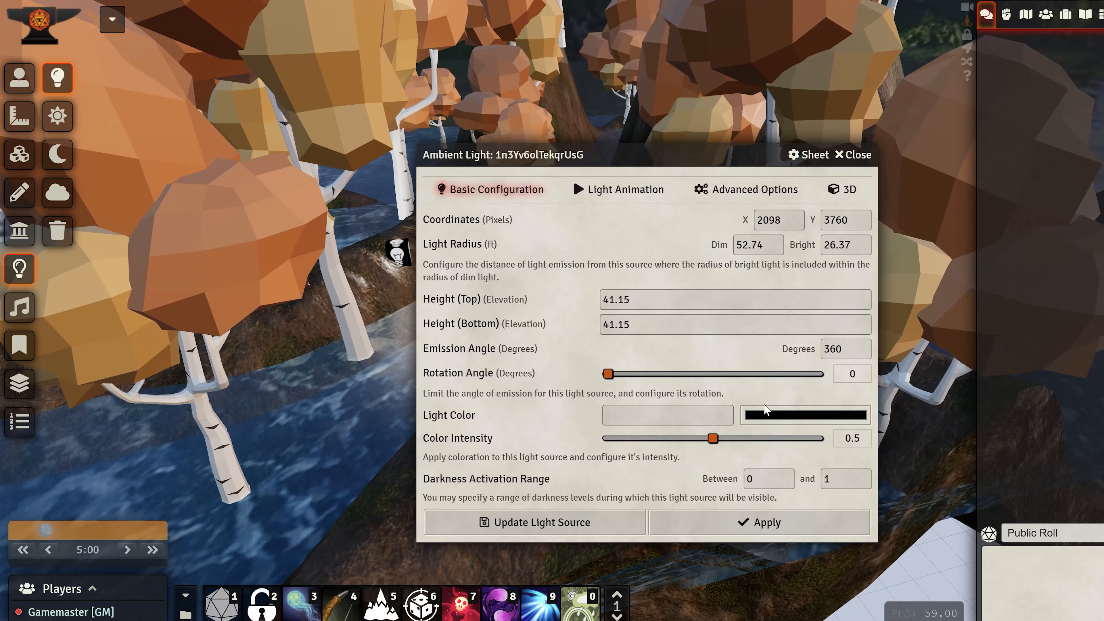
{"action": "left_click", "coordinate": [804, 414]}
{"action": "left_click", "coordinate": [904, 553]}
{"action": "left_click_drag", "start_coordinate": [903, 456], "coordinate": [958, 399]}
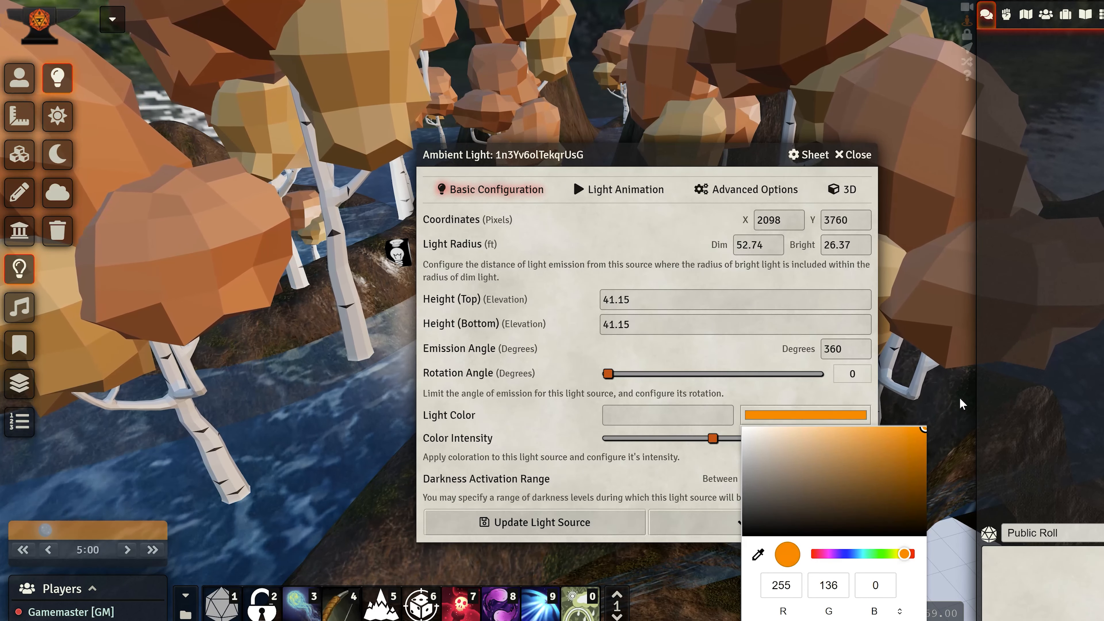
{"action": "left_click", "coordinate": [555, 422]}
{"action": "left_click_drag", "start_coordinate": [713, 439], "coordinate": [818, 438]}
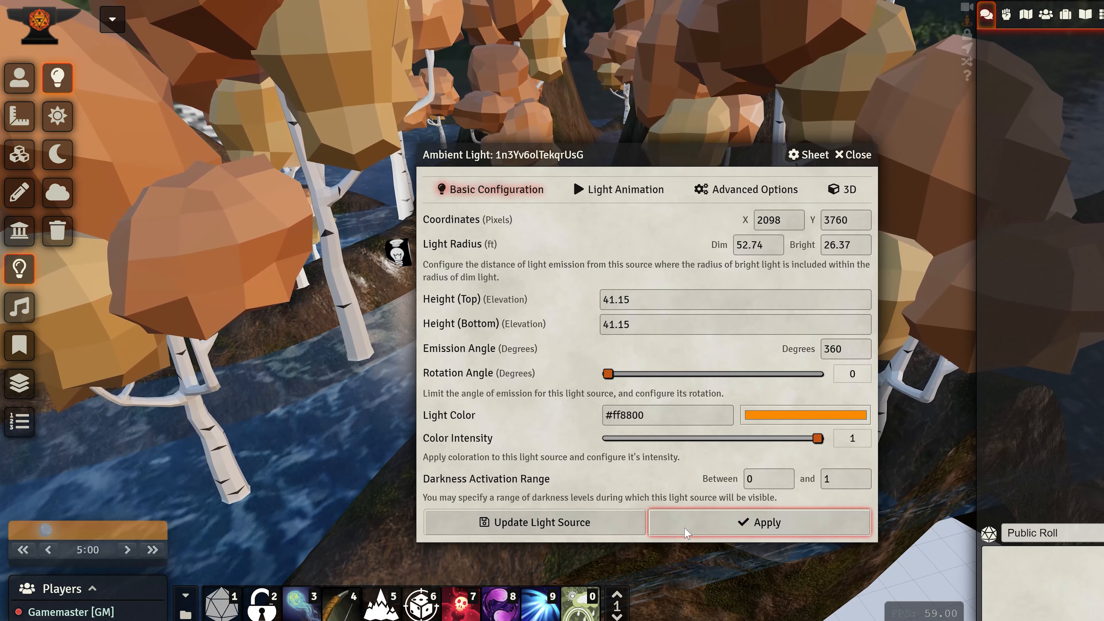
{"action": "left_click", "coordinate": [585, 527]}
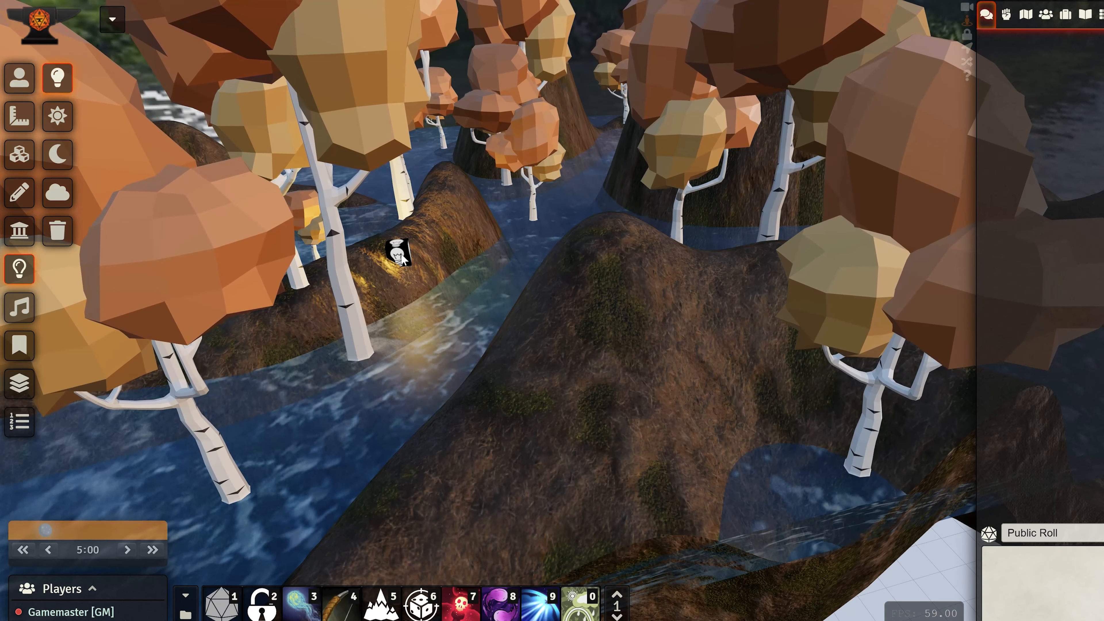
Raise the ambient light above the riverside hill to an elevation of about 51.5
{"action": "mouse_move", "coordinate": [400, 255]}
{"action": "left_mouse_down"}
{"action": "mouse_move", "coordinate": [408, 230]}
{"action": "mouse_move", "coordinate": [396, 251]}
{"action": "left_mouse_up"}
{"action": "scroll", "coordinate": [396, 250], "scroll_direction": "up", "scroll_amount": 4}
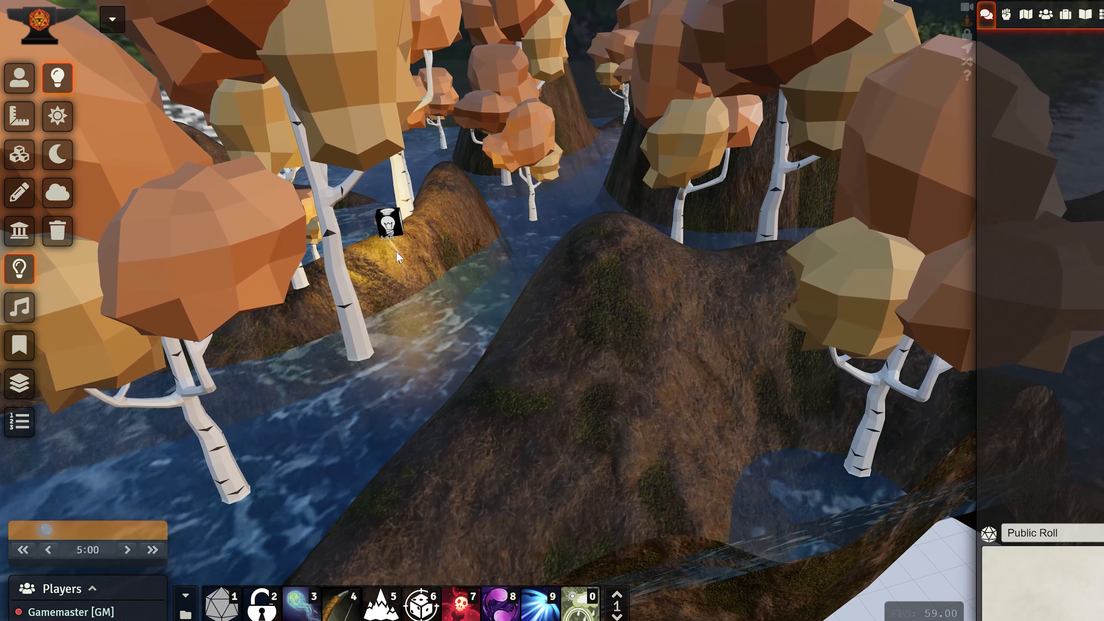
{"action": "scroll", "coordinate": [395, 250], "scroll_direction": "up", "scroll_amount": 2}
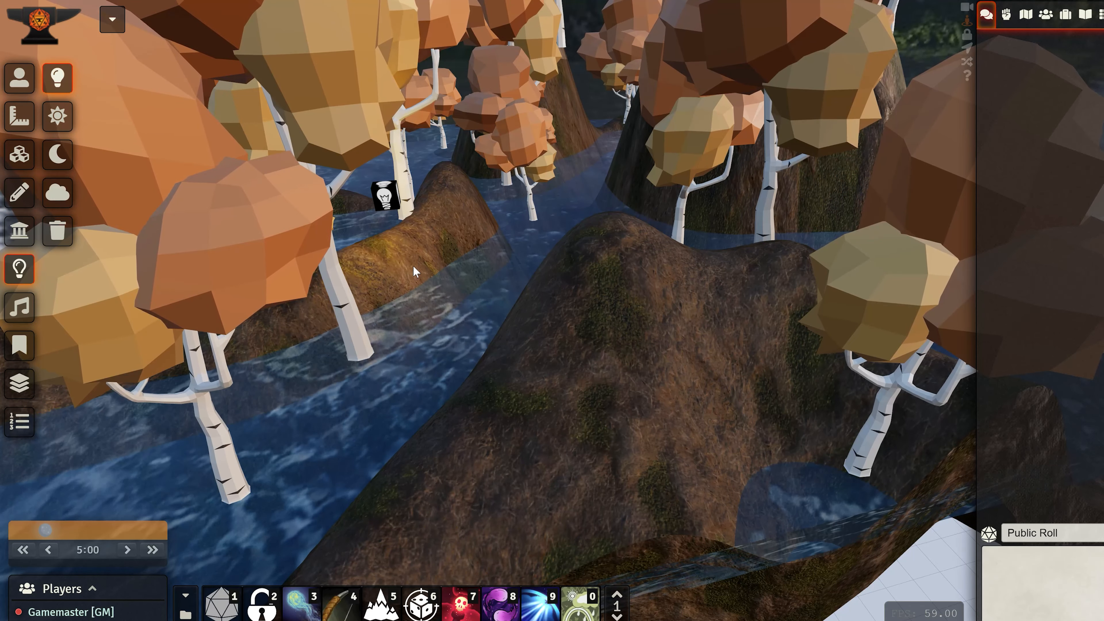
Change the hill light's animation type to Pulse and update the light source
{"action": "left_click", "coordinate": [30, 76]}
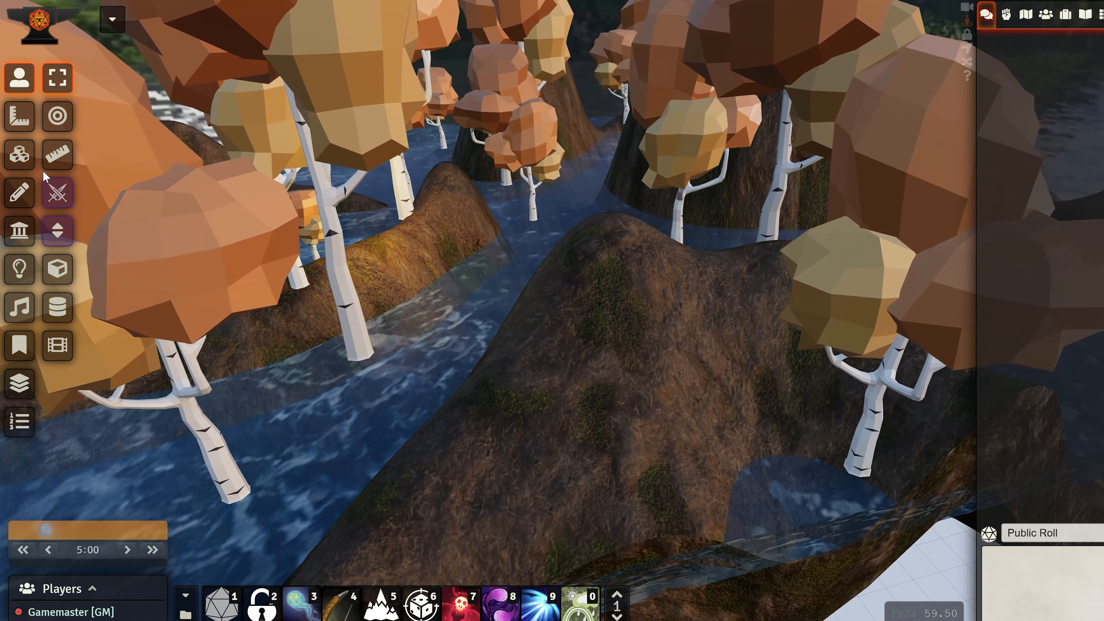
{"action": "left_click", "coordinate": [20, 274]}
{"action": "left_click", "coordinate": [19, 78]}
{"action": "left_click_drag", "start_coordinate": [349, 296], "coordinate": [565, 339]}
{"action": "scroll", "coordinate": [565, 338], "scroll_direction": "up", "scroll_amount": 2}
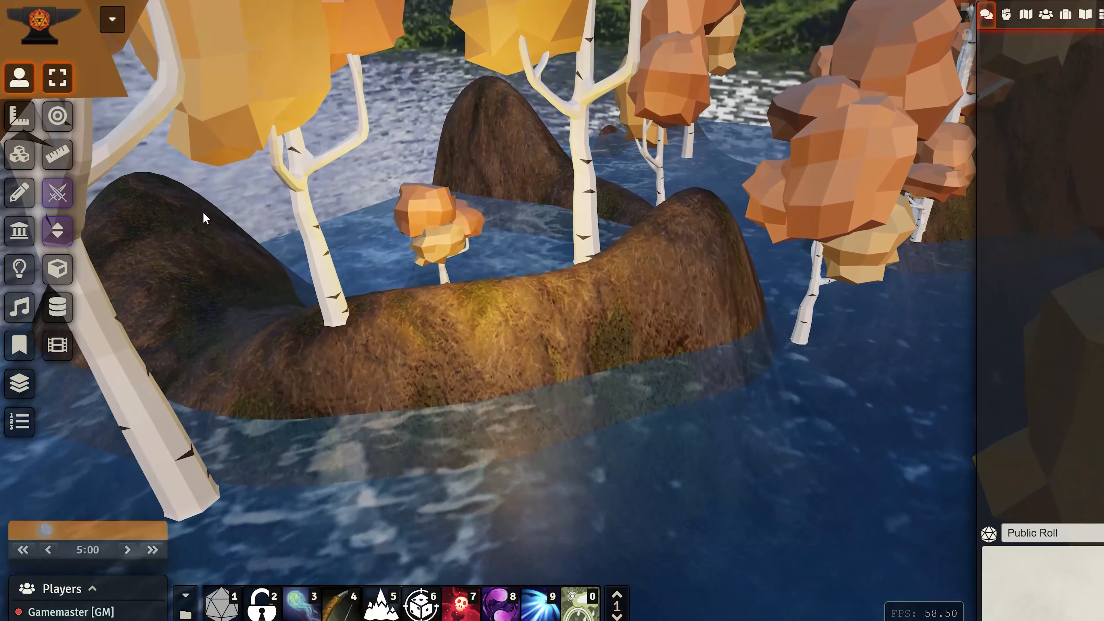
{"action": "left_click", "coordinate": [19, 269]}
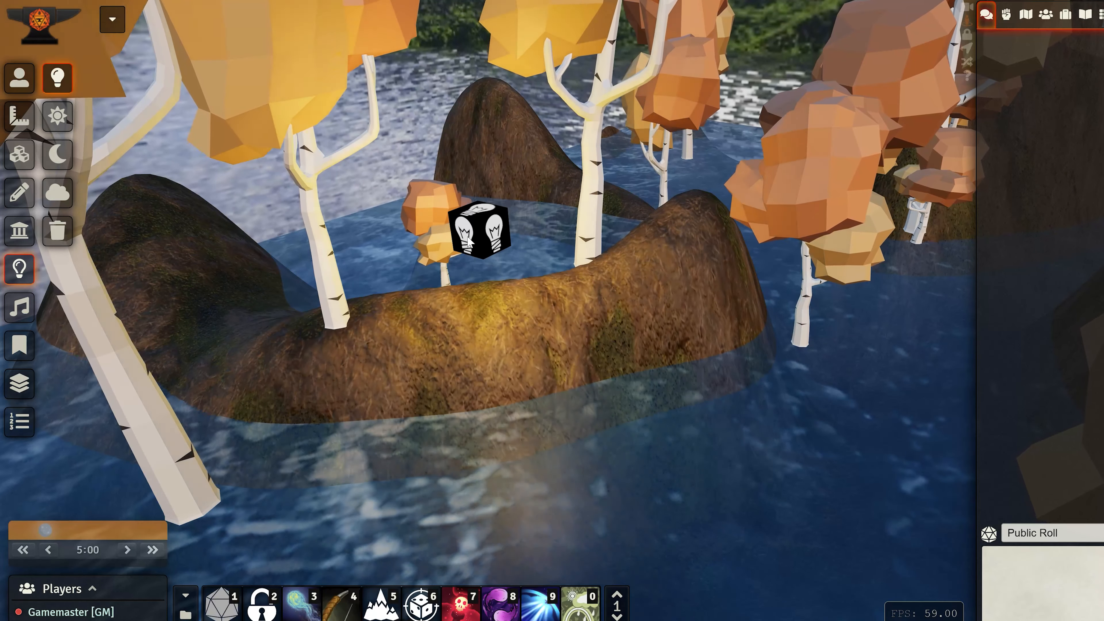
{"action": "double_click", "coordinate": [479, 231]}
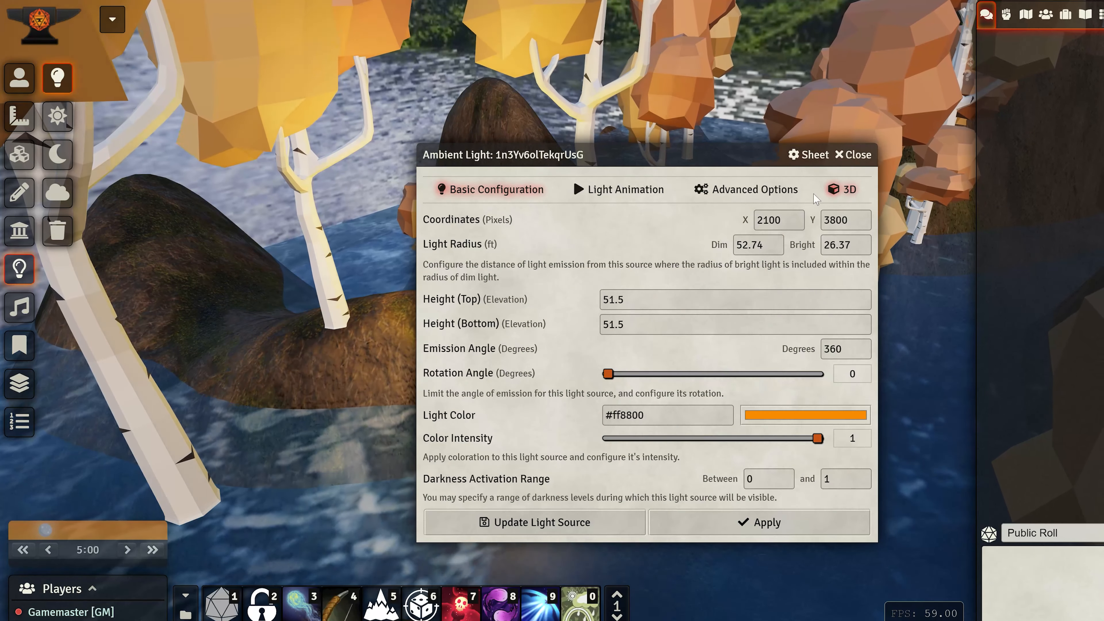
{"action": "left_click", "coordinate": [621, 190]}
{"action": "left_click", "coordinate": [641, 219]}
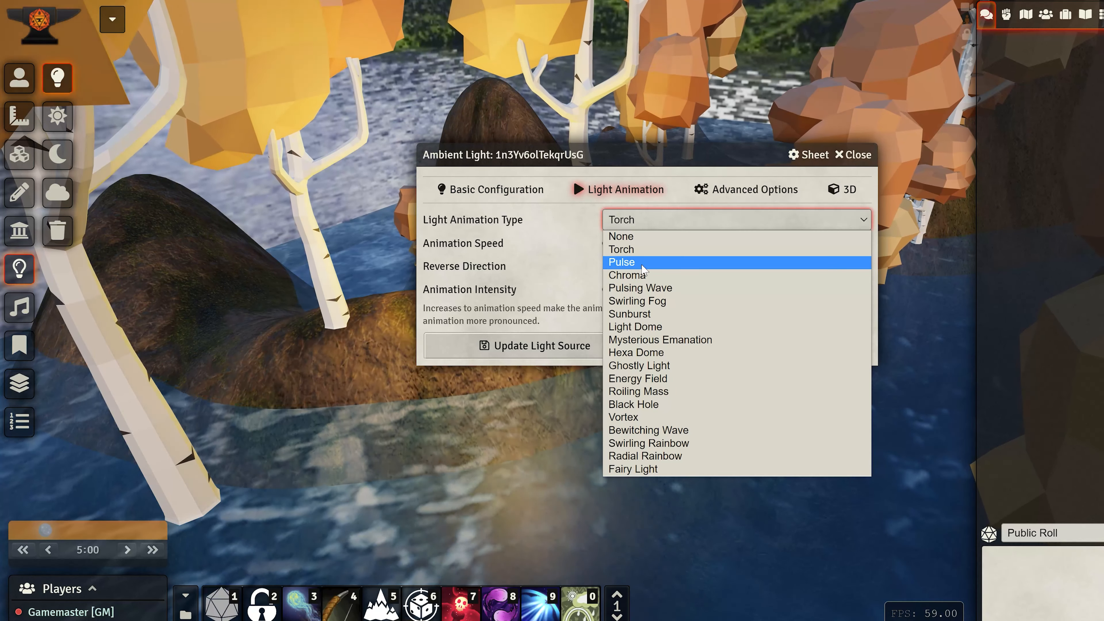
{"action": "left_click", "coordinate": [642, 262]}
{"action": "left_click", "coordinate": [567, 346]}
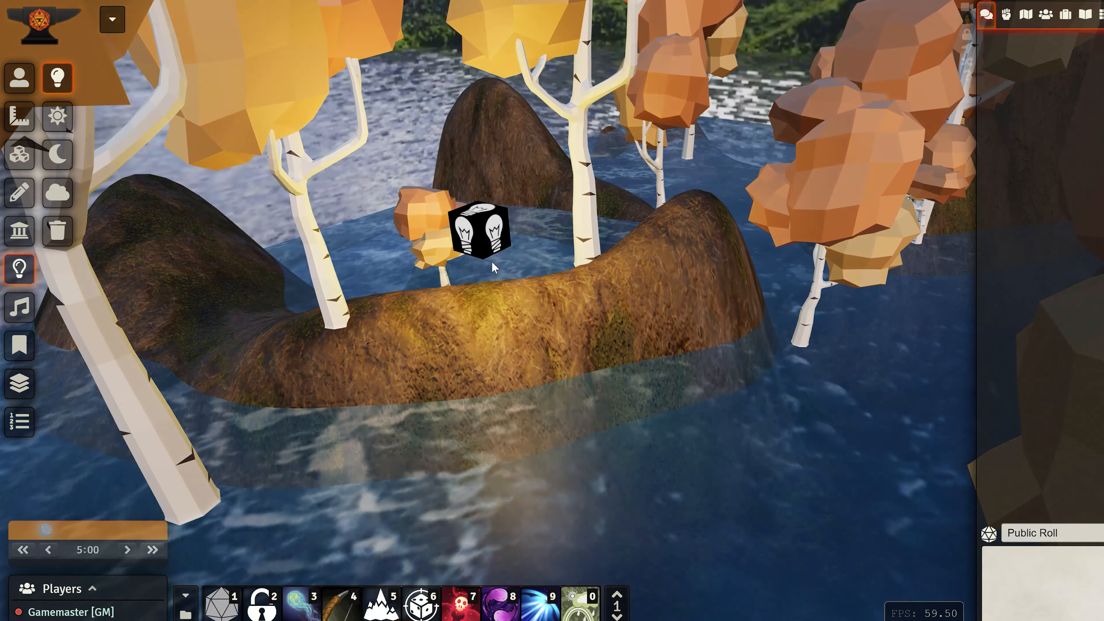
Select Chroma as the light's animation type, moving the configuration window clear of the lit hill
{"action": "double_click", "coordinate": [476, 227]}
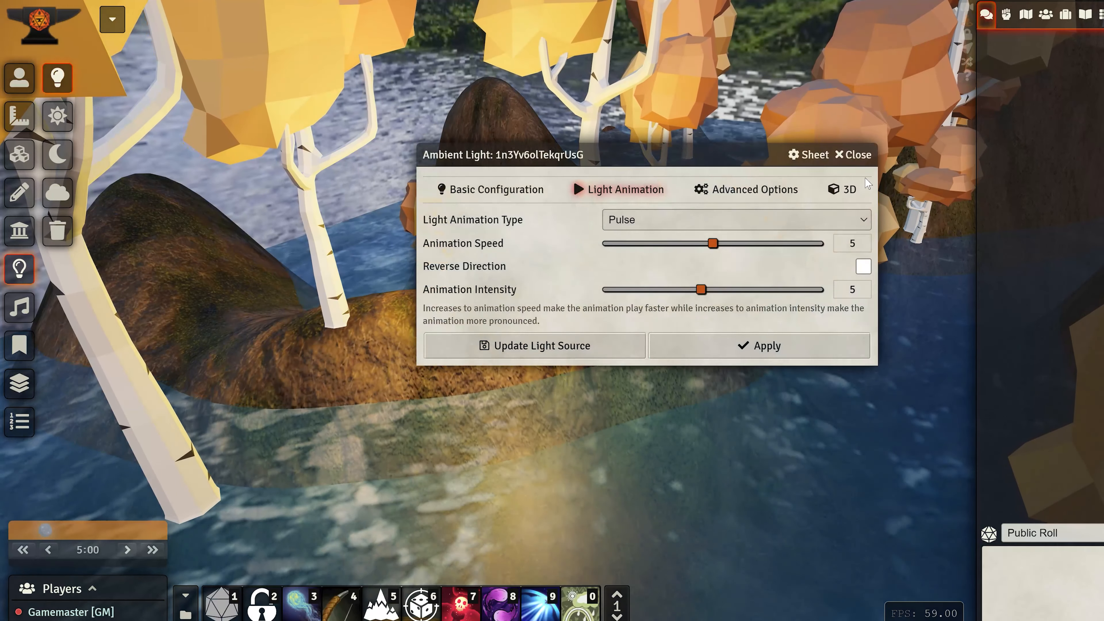
{"action": "left_click", "coordinate": [626, 114]}
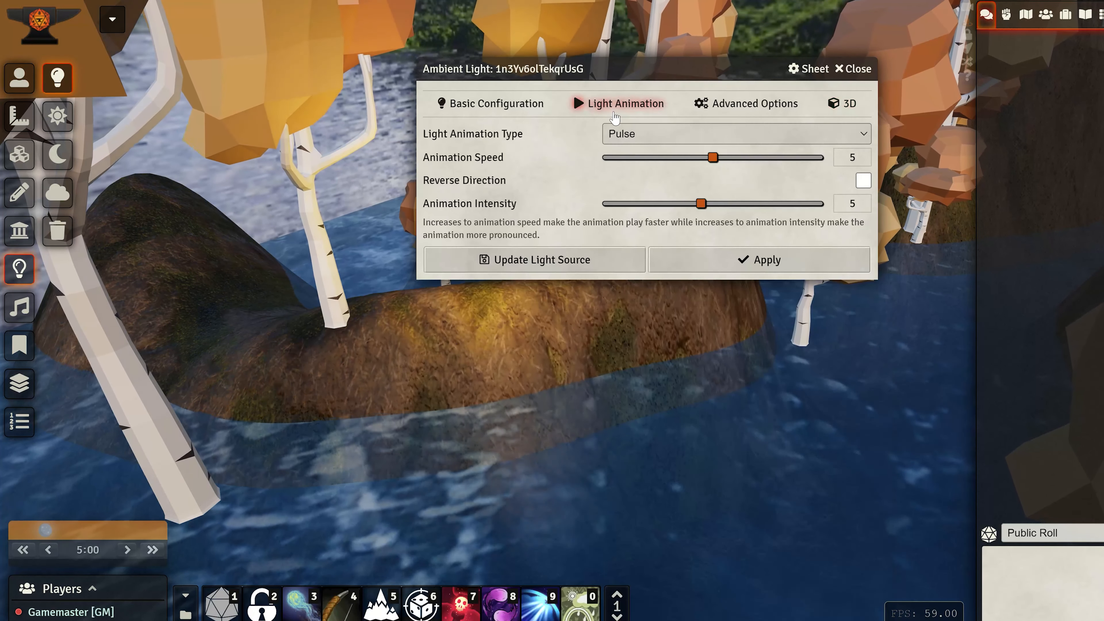
{"action": "left_click", "coordinate": [734, 134]}
{"action": "left_click", "coordinate": [643, 190]}
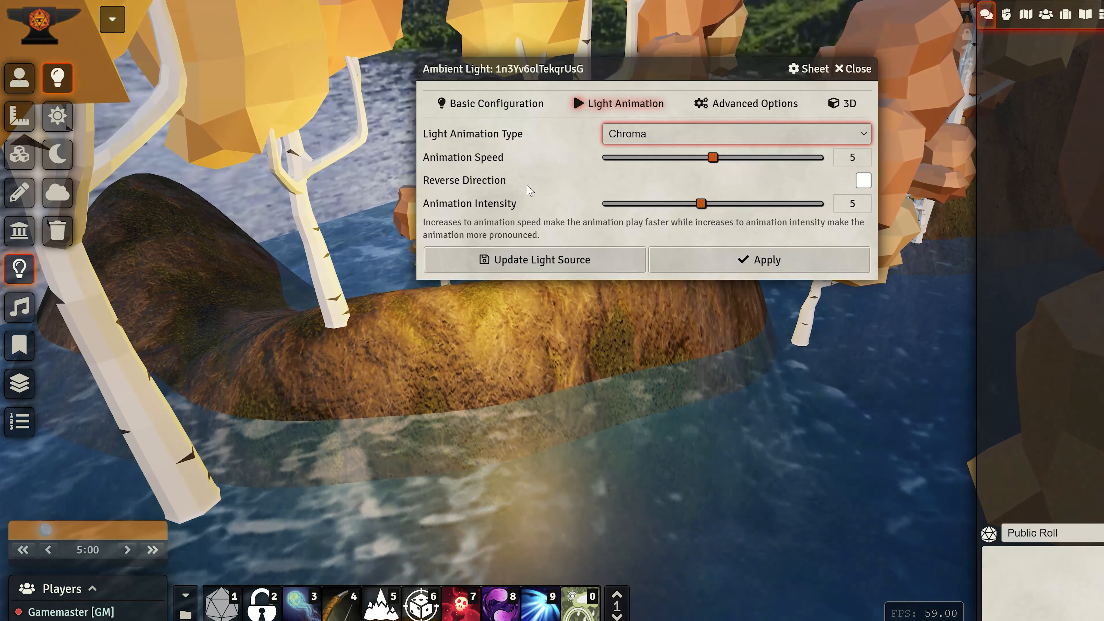
{"action": "left_click_drag", "start_coordinate": [543, 68], "coordinate": [658, 103]}
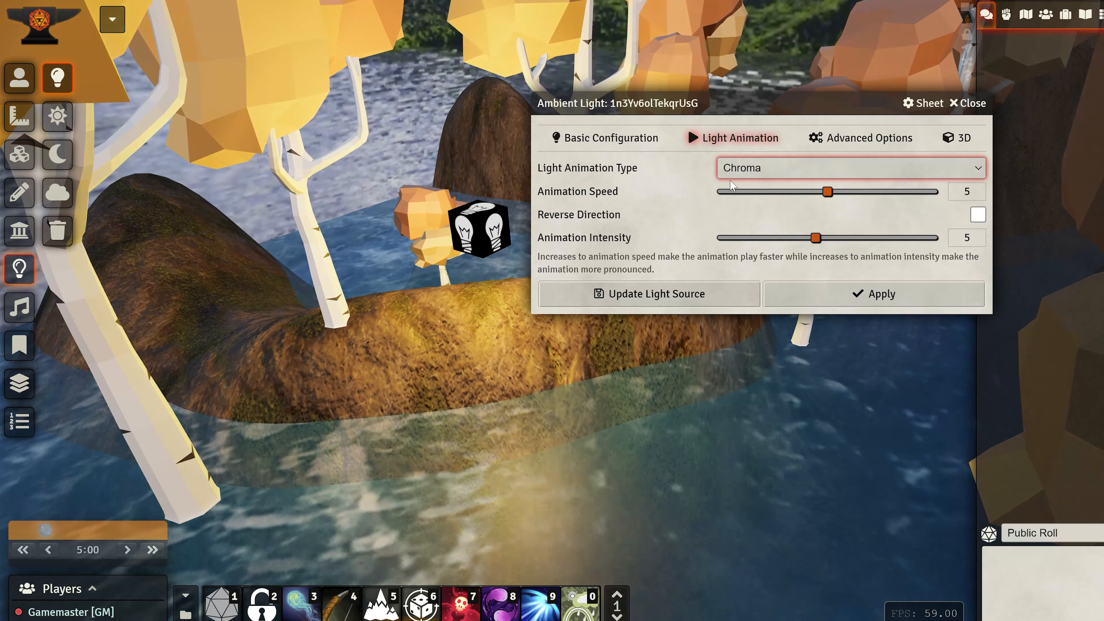
Set the starting color in the light's 3D particle settings to green #00ff4c
{"action": "left_click", "coordinate": [956, 137]}
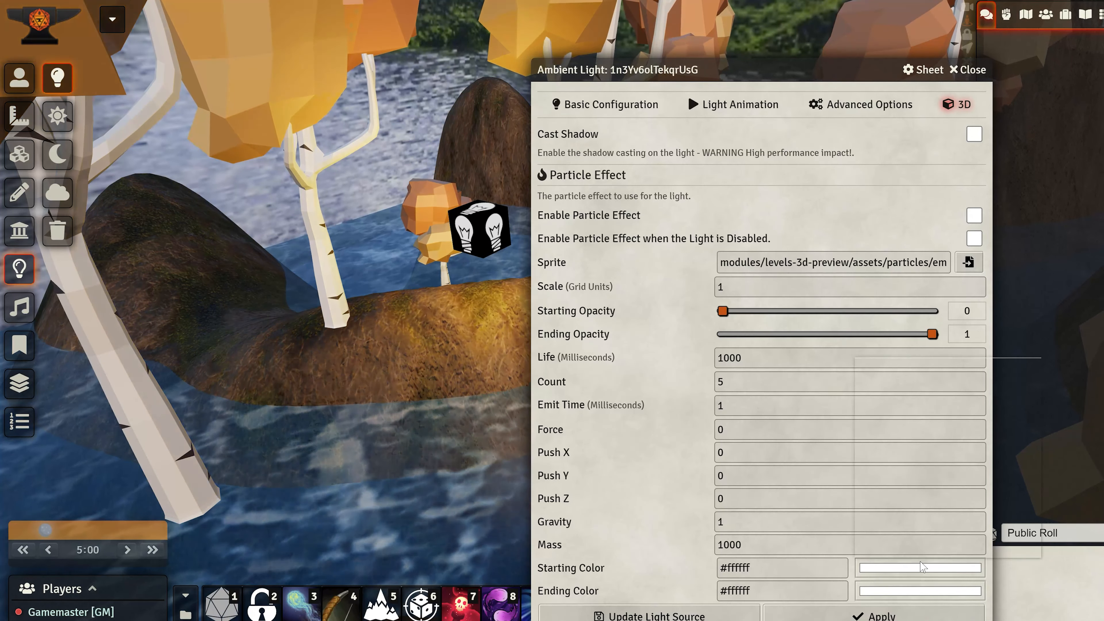
{"action": "left_click", "coordinate": [920, 568]}
{"action": "left_click", "coordinate": [990, 486]}
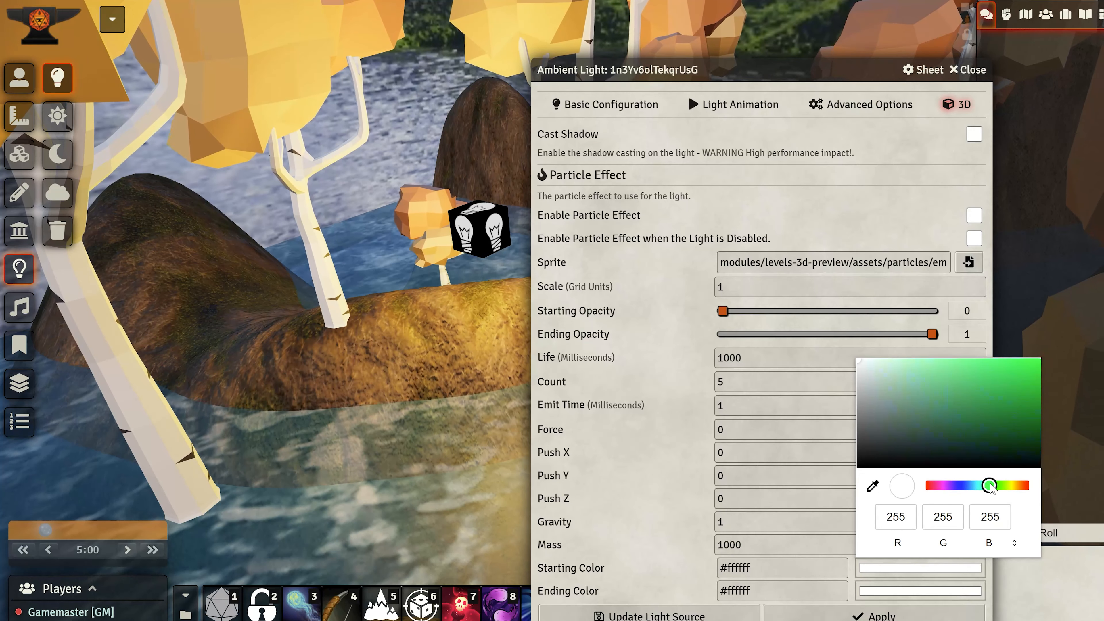
{"action": "left_click_drag", "start_coordinate": [1001, 365], "coordinate": [1041, 330]}
{"action": "left_click", "coordinate": [700, 458]}
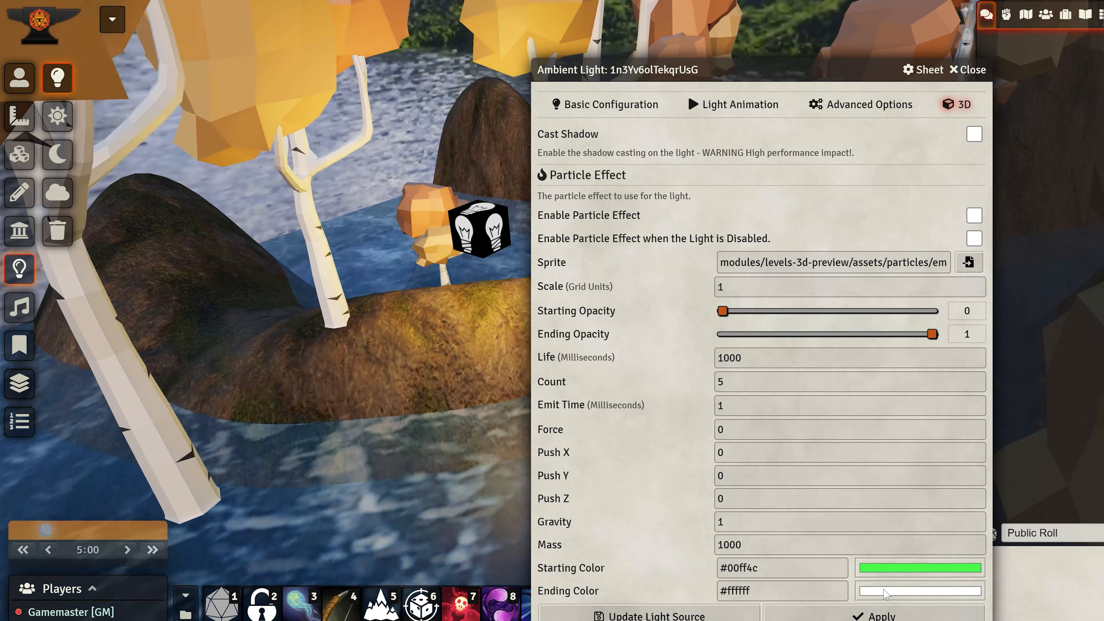
Set the particle ending color to blue #008bf5 and update the light source with the Chroma animation
{"action": "left_click", "coordinate": [884, 591]}
{"action": "left_click_drag", "start_coordinate": [1011, 507], "coordinate": [971, 515]}
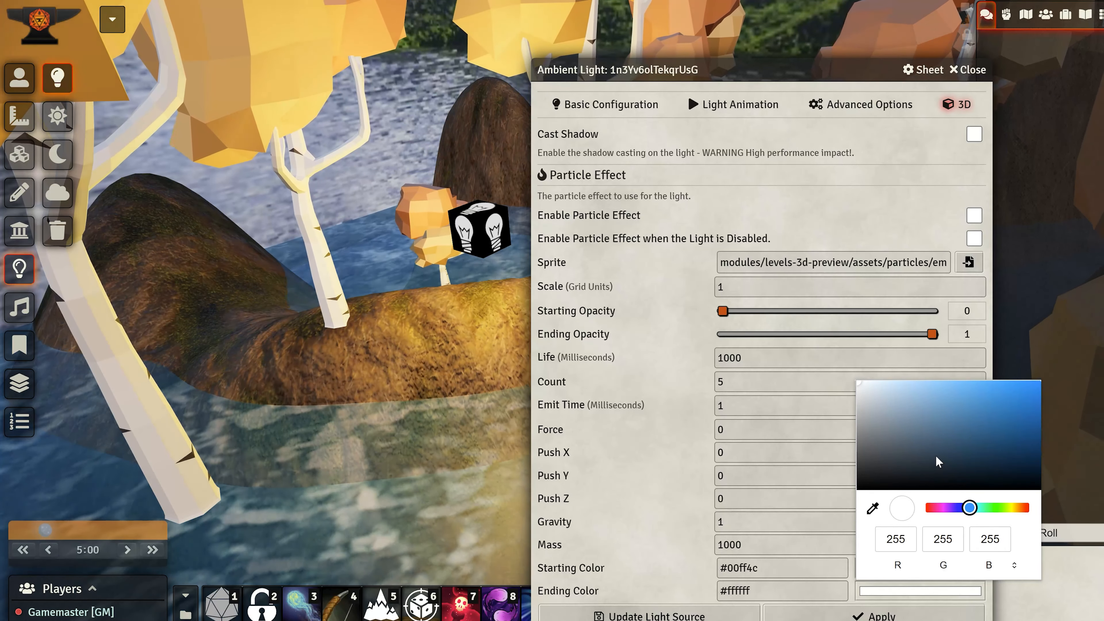
{"action": "left_click", "coordinate": [1037, 386]}
{"action": "left_click", "coordinate": [623, 440]}
{"action": "left_click", "coordinate": [649, 613]}
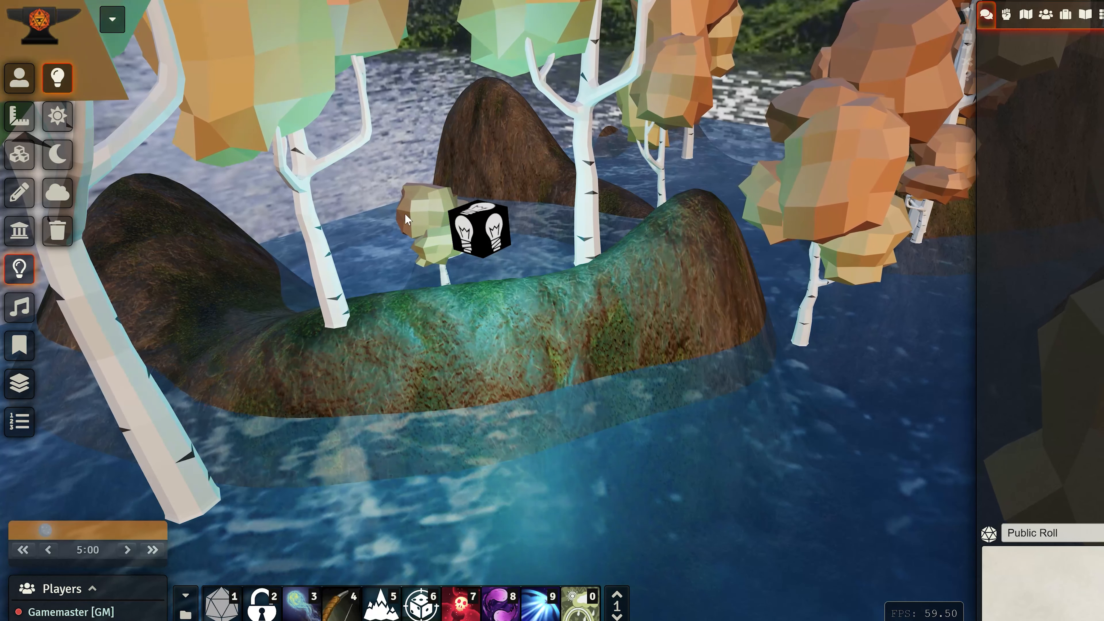
Raise the Chroma animation intensity to 7 and update the light source
{"action": "double_click", "coordinate": [458, 229]}
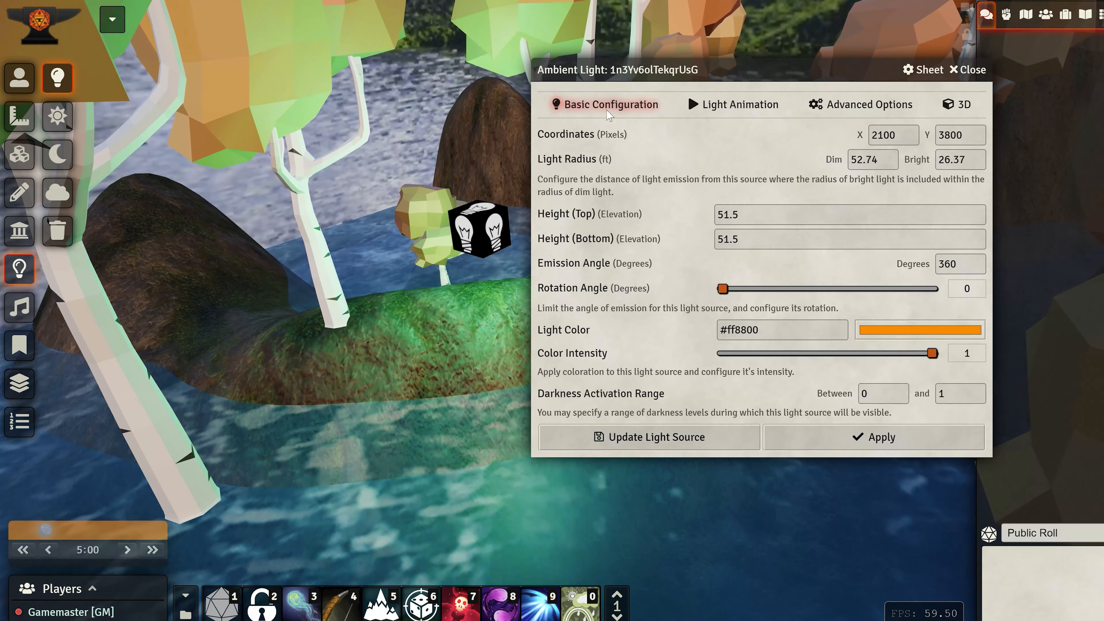
{"action": "left_click", "coordinate": [761, 109]}
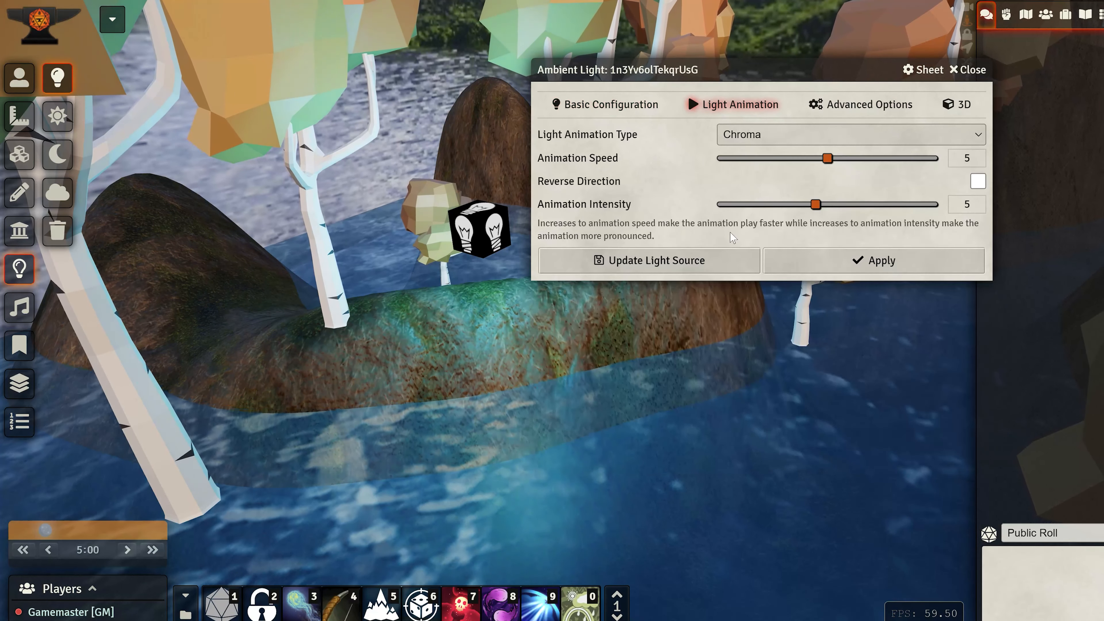
{"action": "left_click_drag", "start_coordinate": [815, 204], "coordinate": [862, 203]}
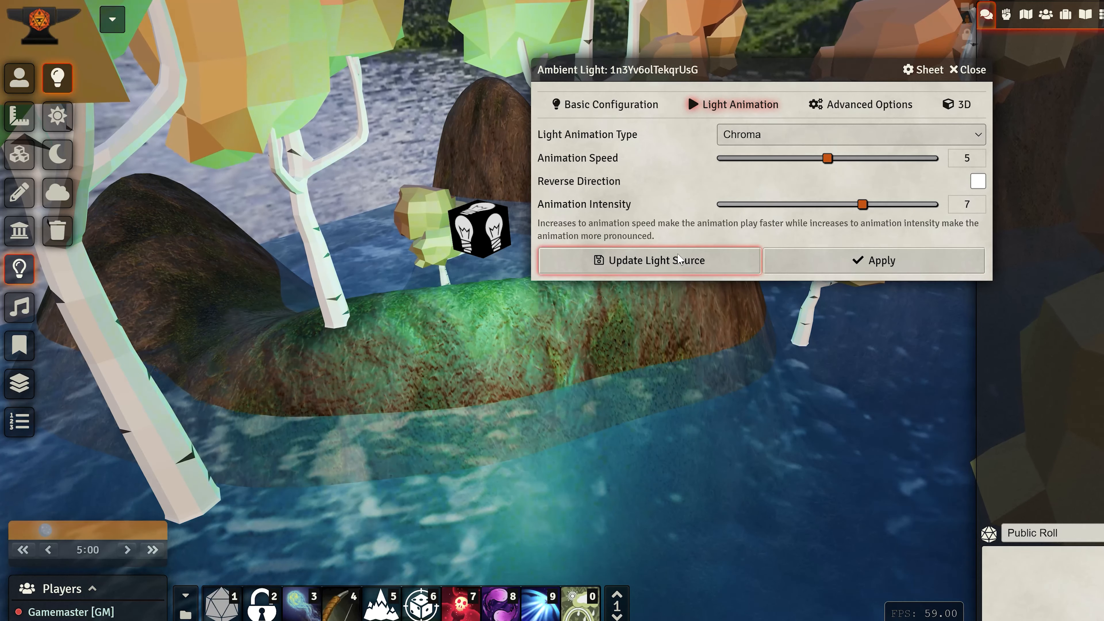
{"action": "left_click", "coordinate": [691, 260]}
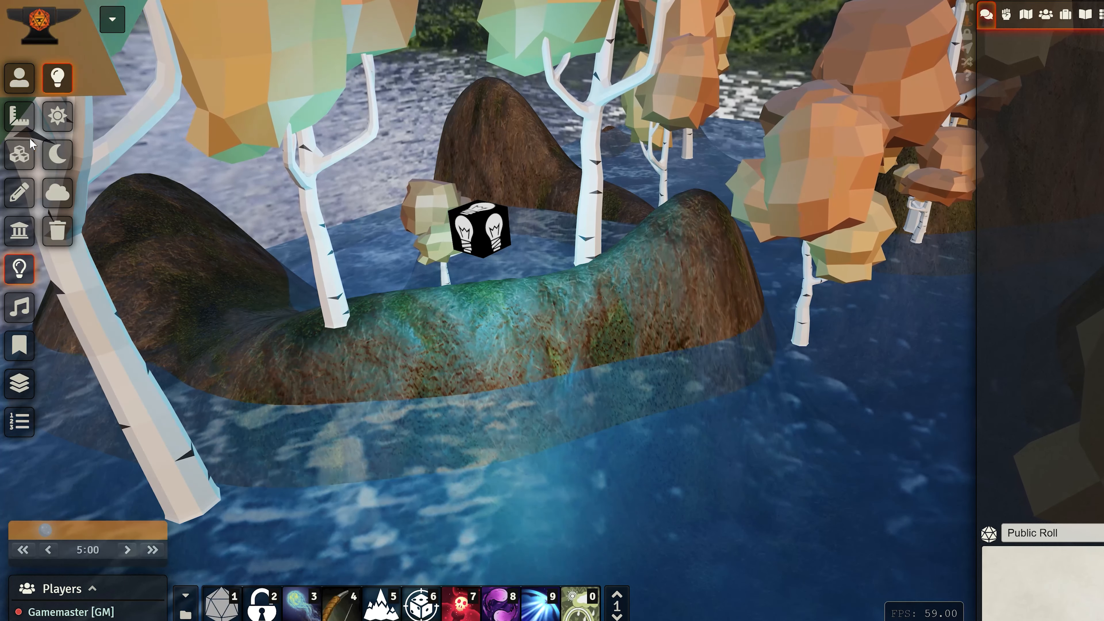
{"action": "left_click", "coordinate": [19, 268]}
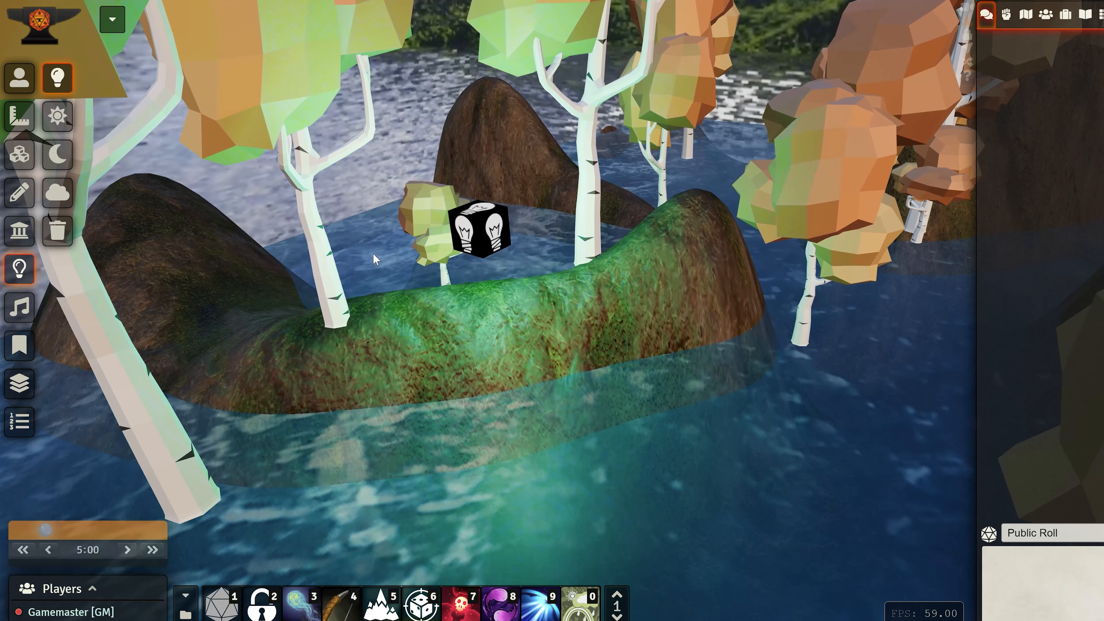
Change the starting color in the light's 3D particle settings to red #ff0000
{"action": "double_click", "coordinate": [478, 228]}
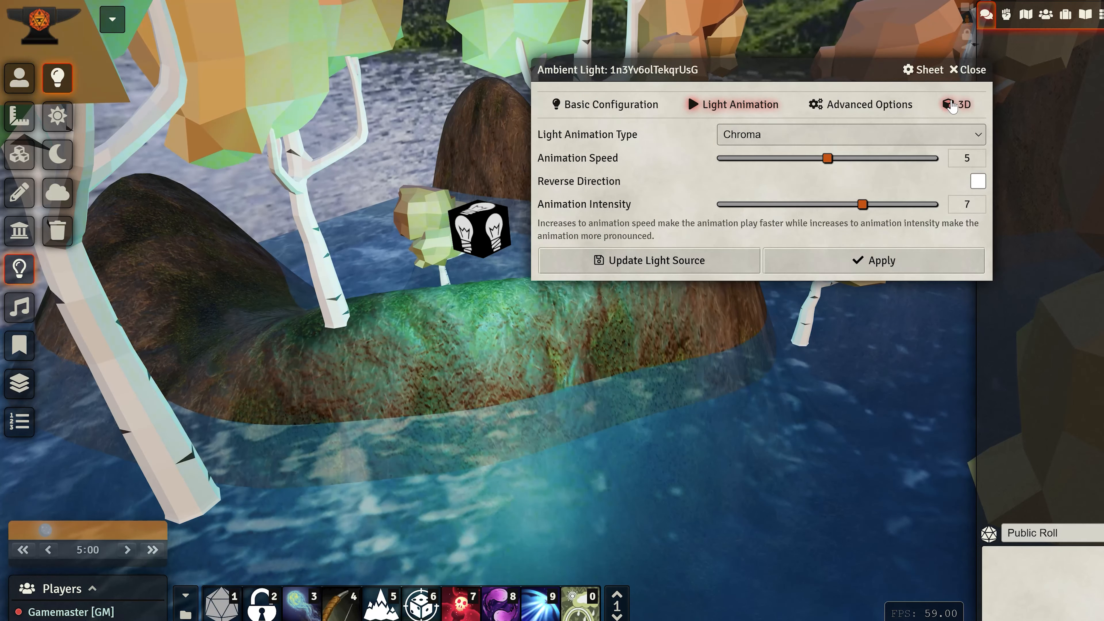
{"action": "left_click", "coordinate": [956, 104]}
{"action": "left_click", "coordinate": [855, 568]}
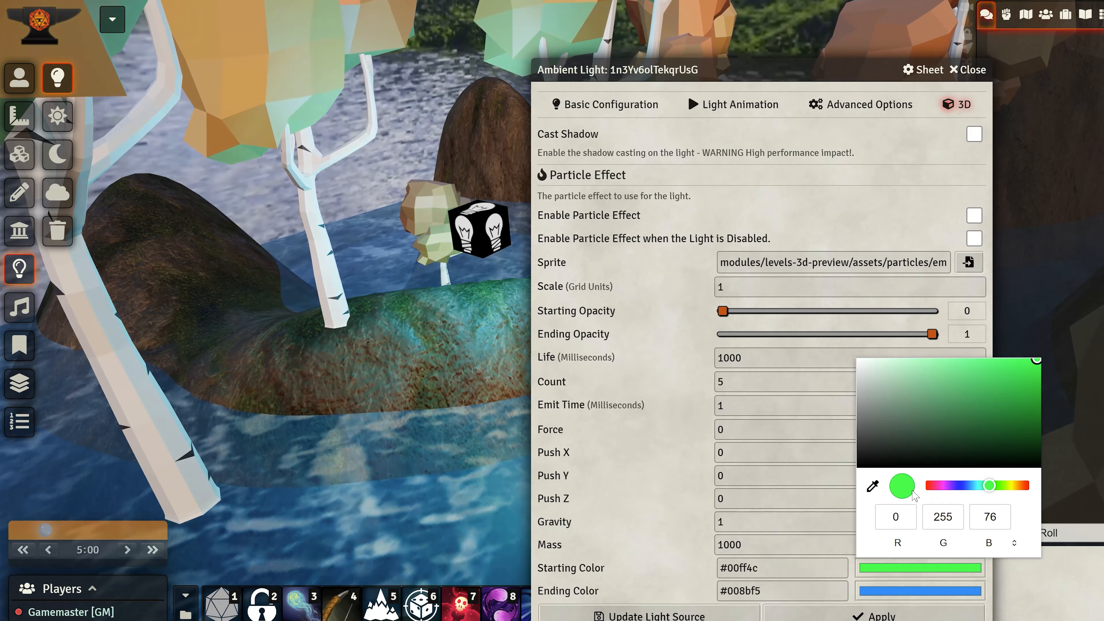
{"action": "left_click", "coordinate": [925, 485]}
{"action": "left_click", "coordinate": [713, 489]}
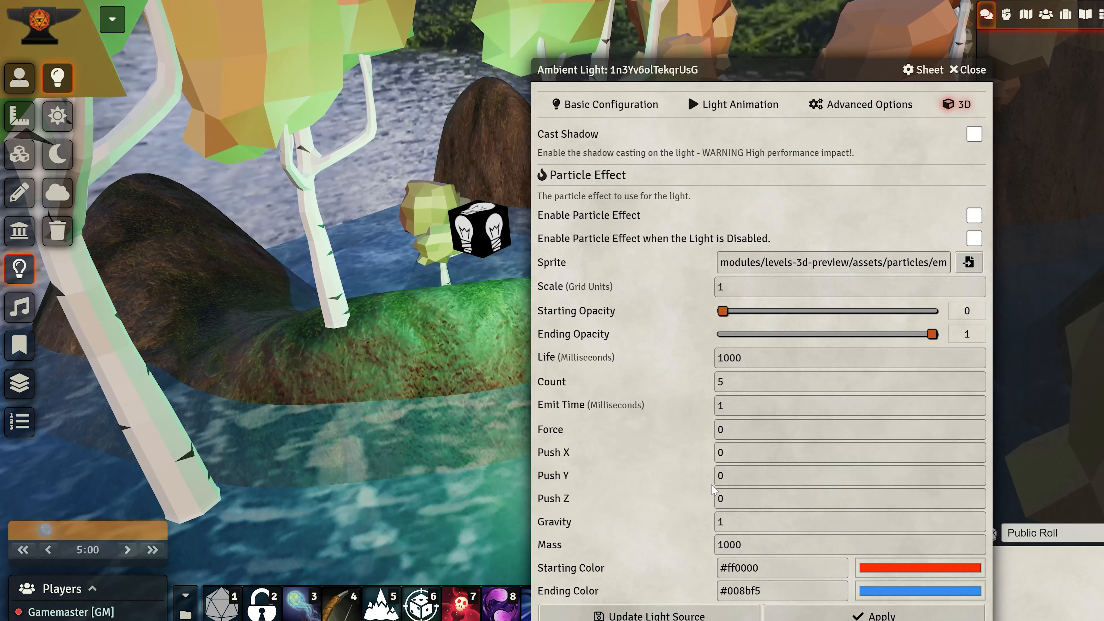
Change the particle ending color to orange #ff8800 and update the light source
{"action": "left_click", "coordinate": [920, 590]}
{"action": "left_click", "coordinate": [1025, 507]}
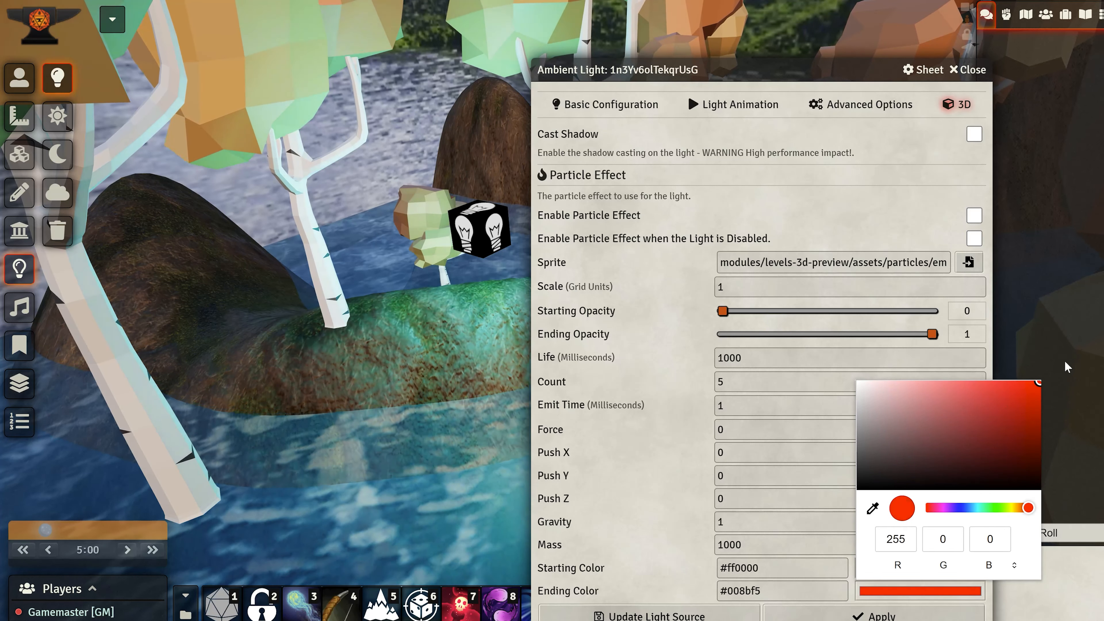
{"action": "left_click", "coordinate": [1025, 508]}
{"action": "left_click_drag", "start_coordinate": [1025, 507], "coordinate": [1018, 507]}
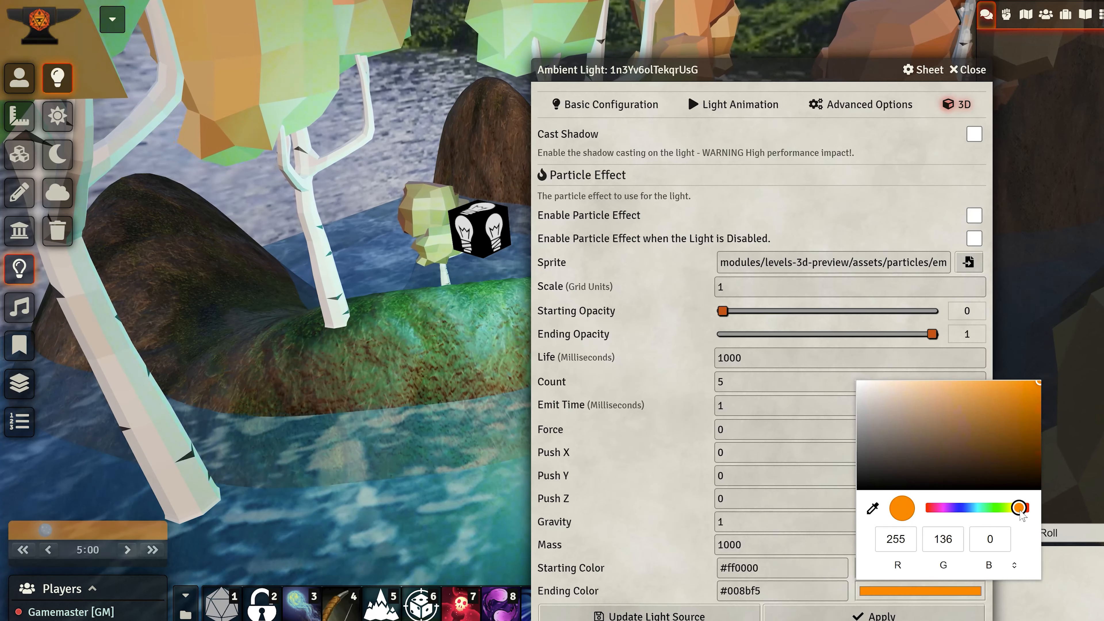
{"action": "left_click", "coordinate": [643, 406]}
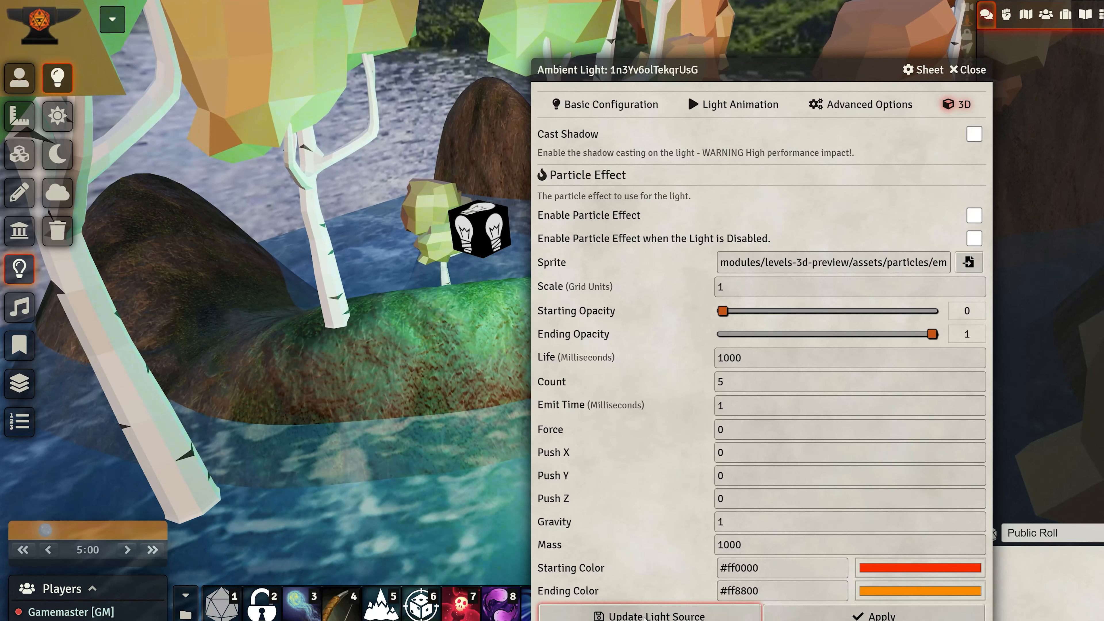
{"action": "left_click", "coordinate": [648, 615]}
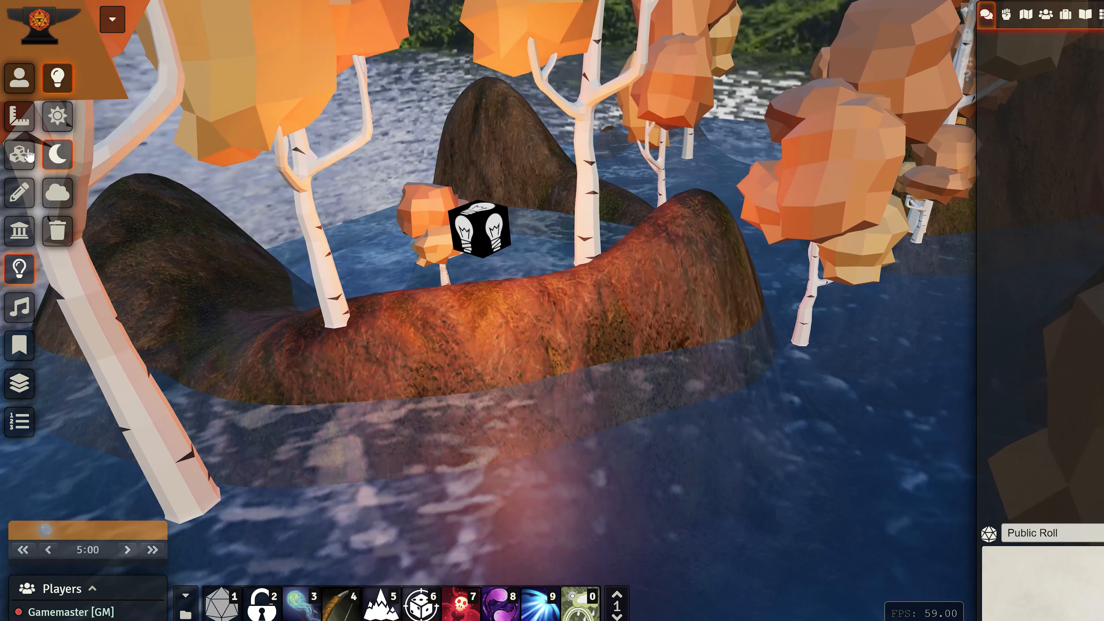
Change the ending color in the ambient light's 3D particle settings to cyan
{"action": "double_click", "coordinate": [474, 226]}
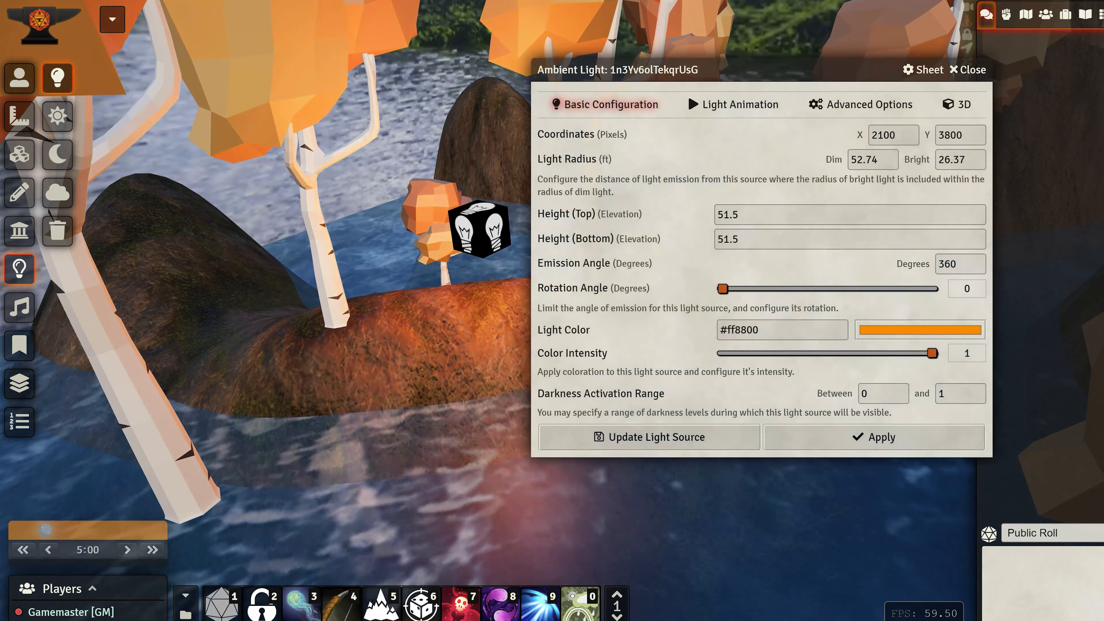
{"action": "left_click", "coordinate": [949, 112]}
{"action": "left_click", "coordinate": [920, 590]}
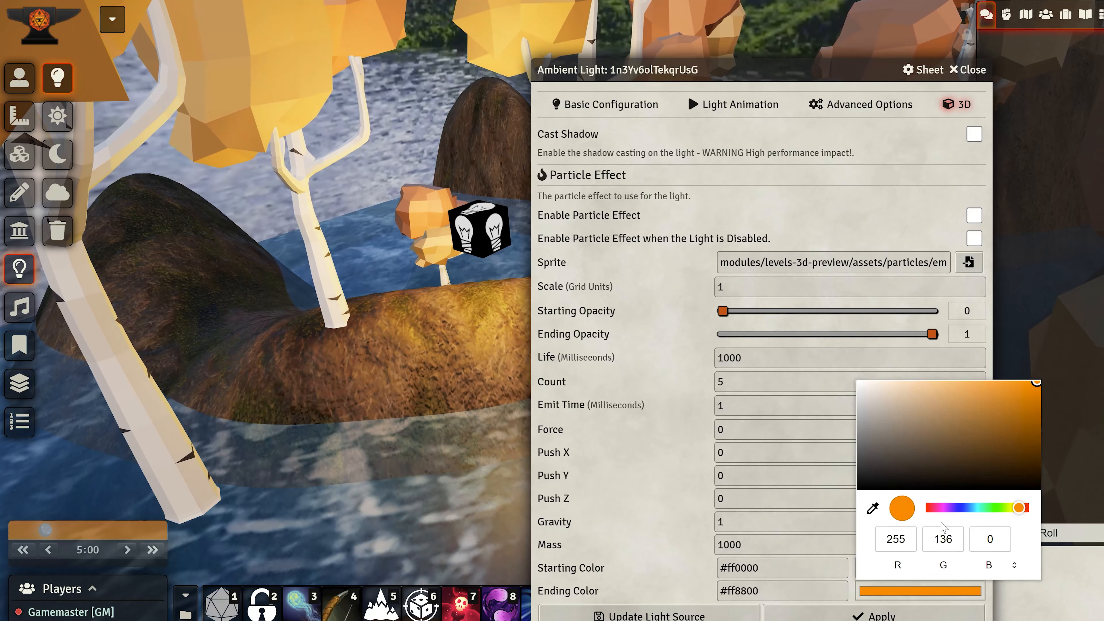
{"action": "left_click_drag", "start_coordinate": [966, 508], "coordinate": [977, 508]}
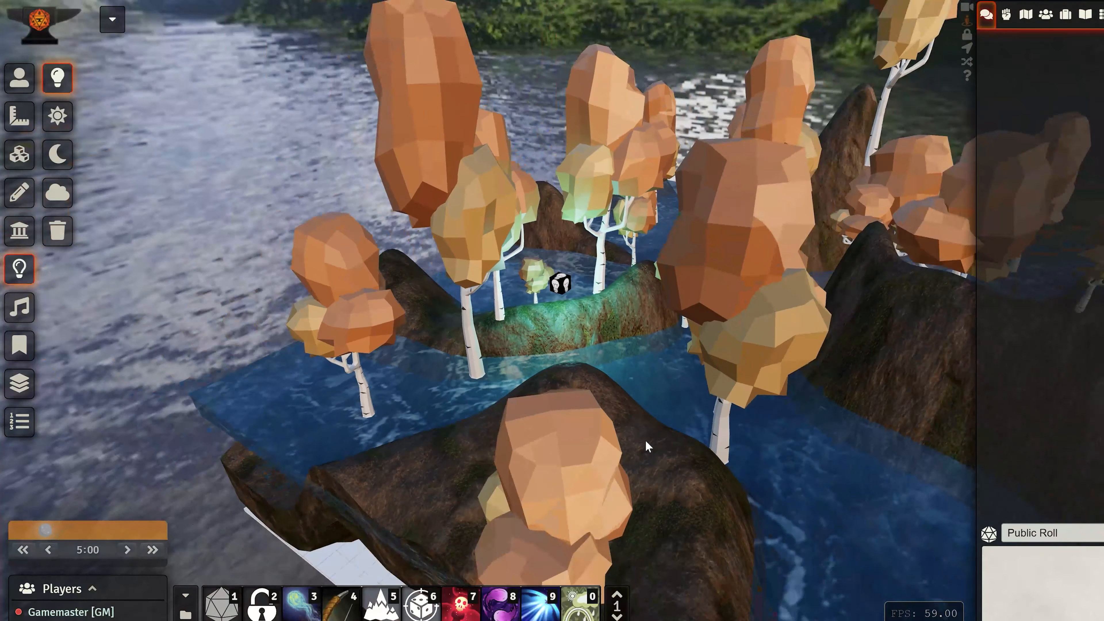
Switch to the token controls and inspect the color-changing light on the terrain from several angles and distances
{"action": "left_click", "coordinate": [20, 77]}
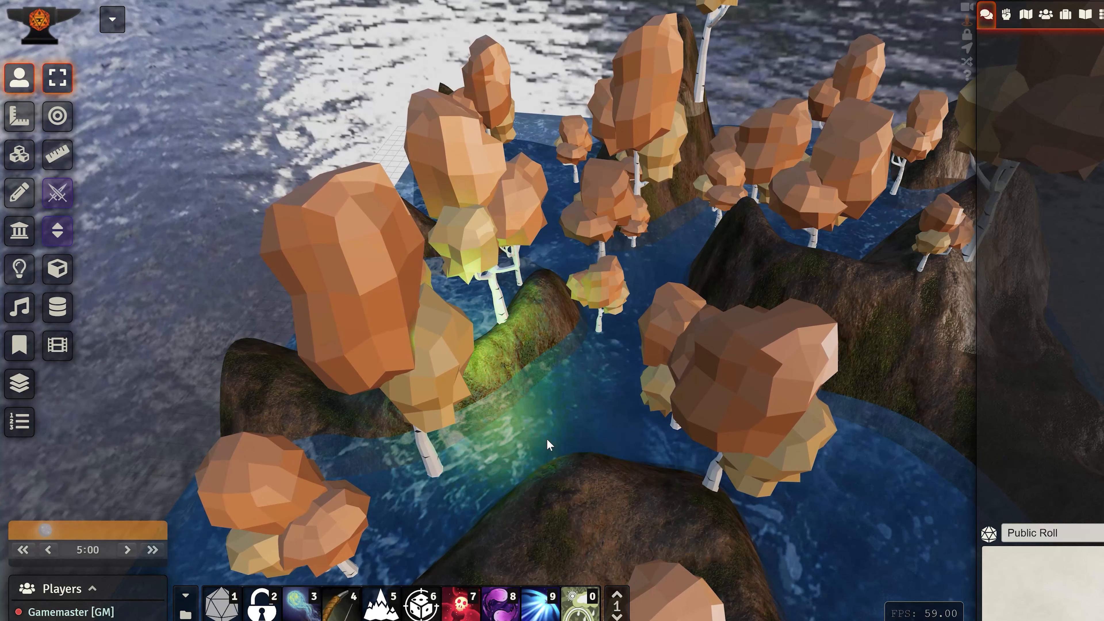
{"action": "middle_click_drag", "start_coordinate": [546, 437], "coordinate": [503, 455]}
{"action": "middle_click_drag", "start_coordinate": [419, 412], "coordinate": [494, 432]}
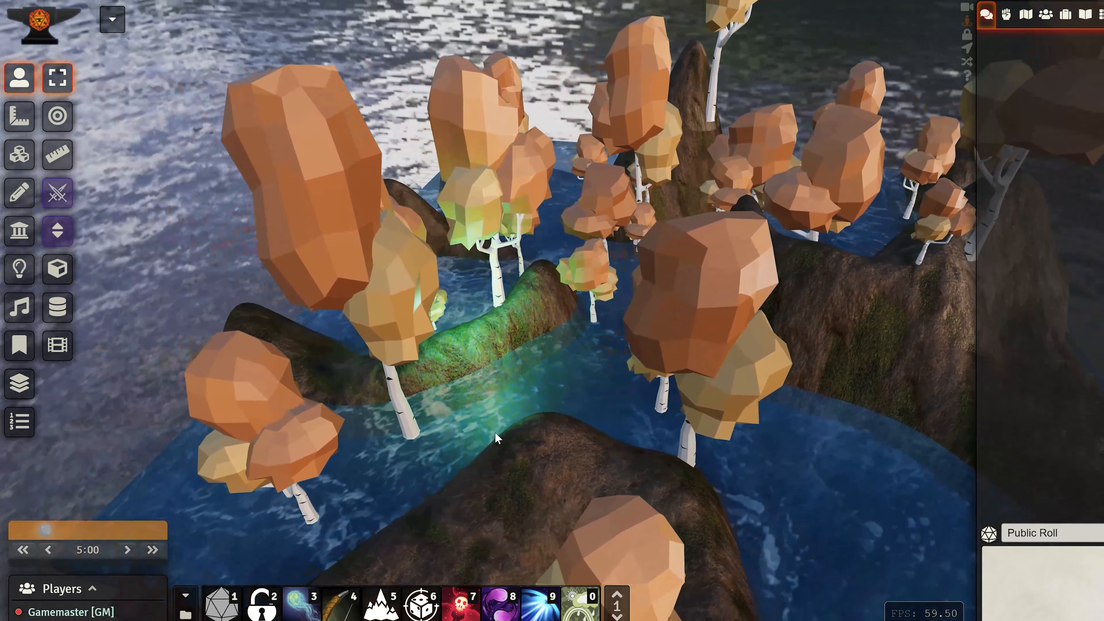
{"action": "scroll", "coordinate": [495, 431], "scroll_direction": "up", "scroll_amount": 3}
{"action": "scroll", "coordinate": [631, 424], "scroll_direction": "down", "scroll_amount": 5}
{"action": "middle_click_drag", "start_coordinate": [631, 424], "coordinate": [453, 397]}
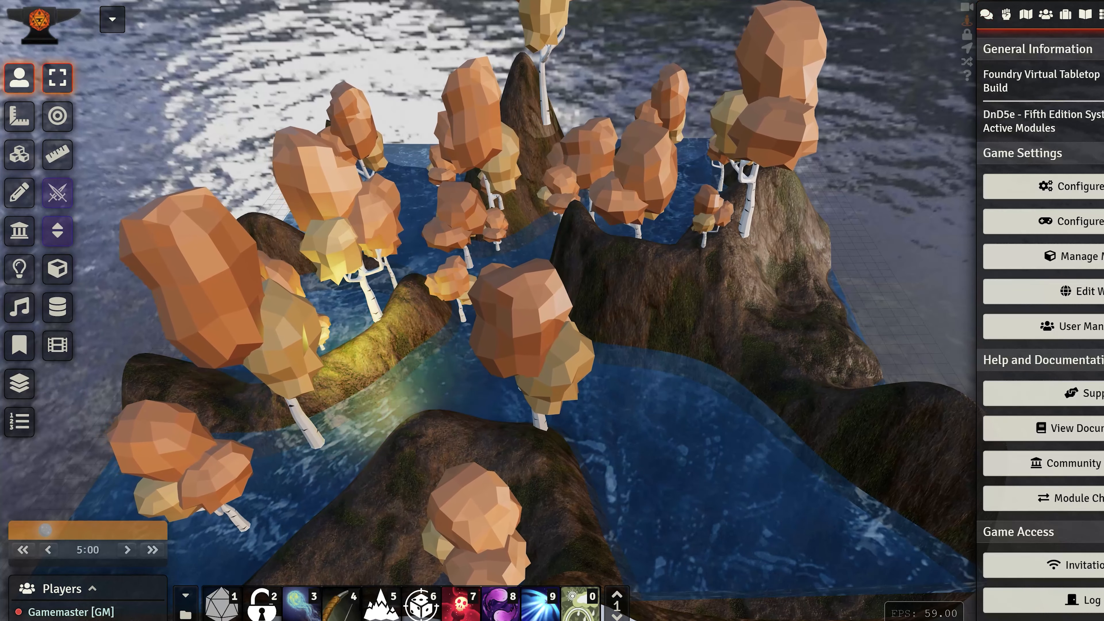
Open the module section of the game settings and expand the 3D Canvas options
{"action": "left_click", "coordinate": [1060, 186]}
{"action": "left_click", "coordinate": [767, 43]}
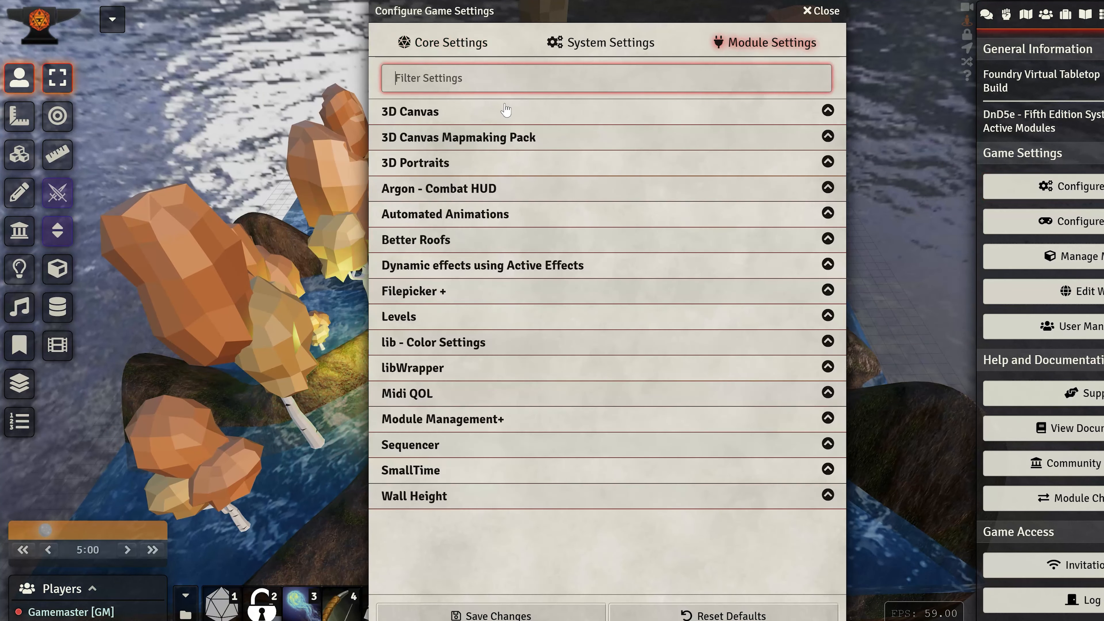
{"action": "left_click", "coordinate": [506, 111]}
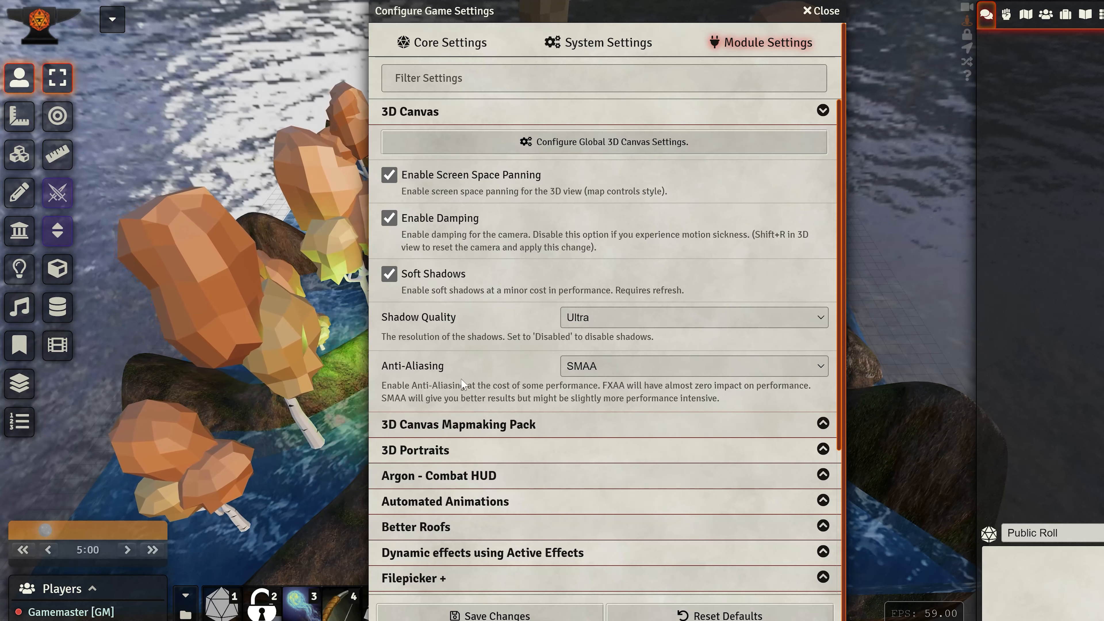
Review the core game settings down to Performance Mode and Maximum Framerate
{"action": "left_click", "coordinate": [445, 38]}
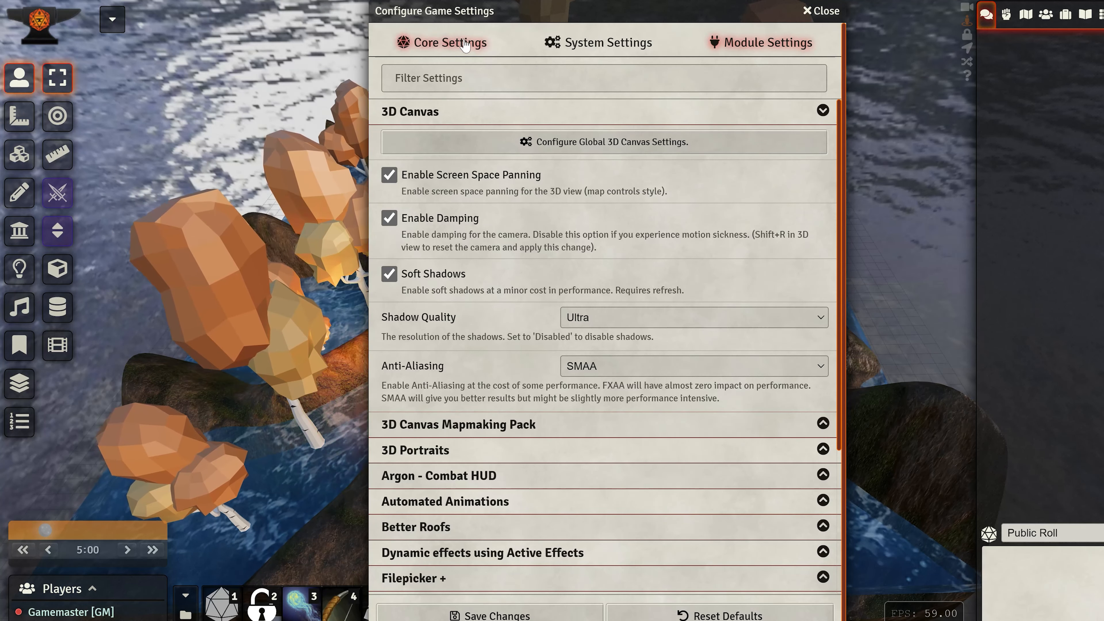
{"action": "scroll", "coordinate": [464, 326], "scroll_direction": "down", "scroll_amount": 3}
{"action": "scroll", "coordinate": [464, 327], "scroll_direction": "down", "scroll_amount": 1}
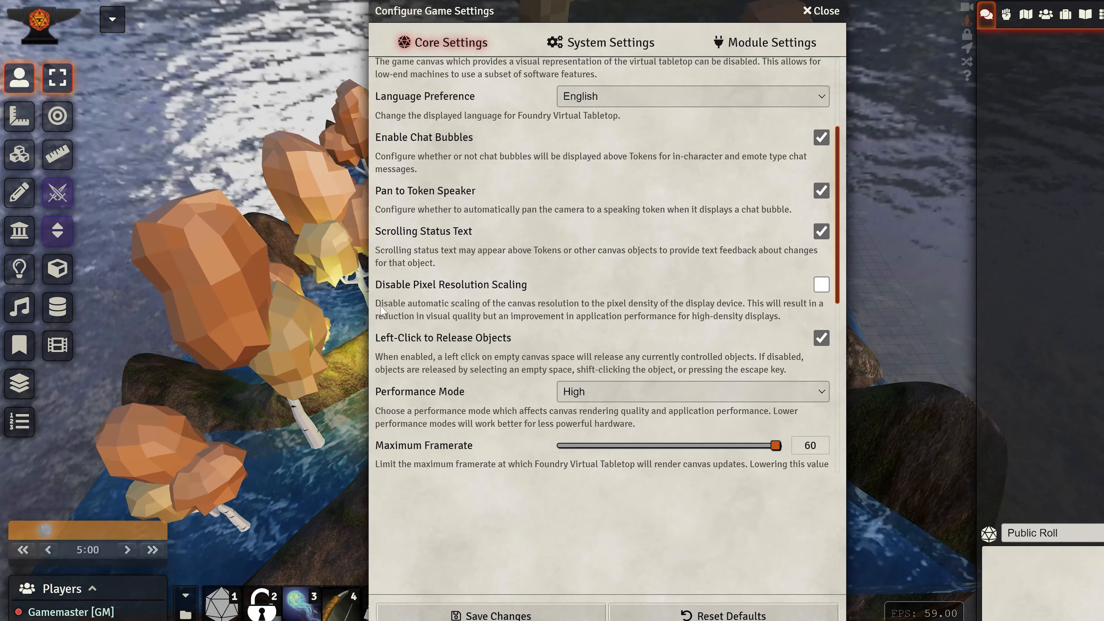
Return to the 3D Canvas module settings and examine the available Shadow Quality levels, keeping Ultra
{"action": "left_click", "coordinate": [765, 43]}
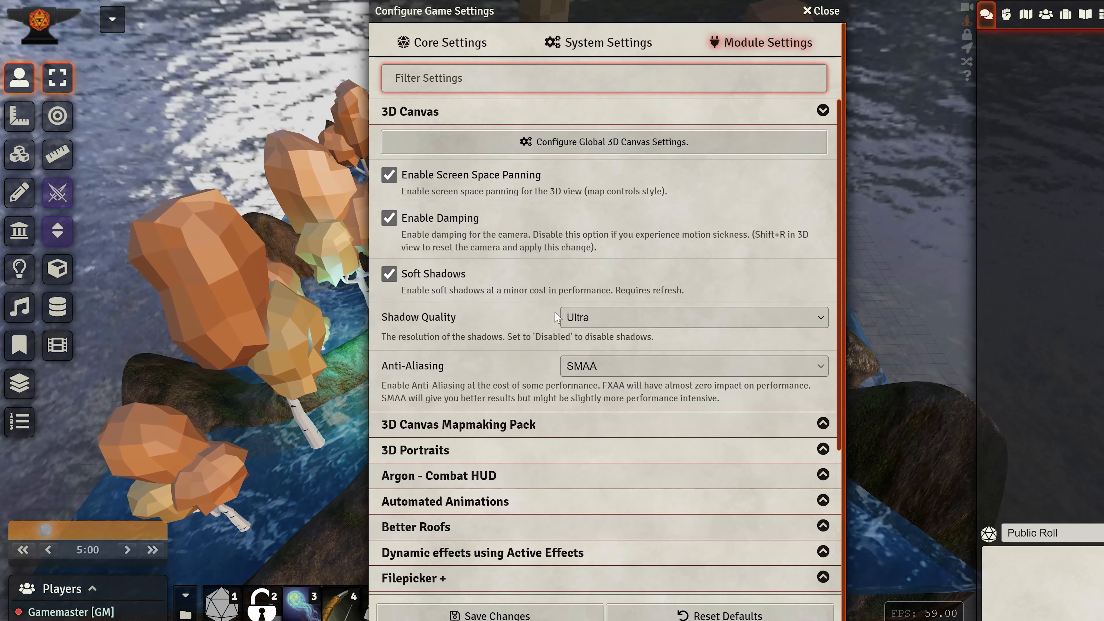
{"action": "left_click", "coordinate": [616, 321]}
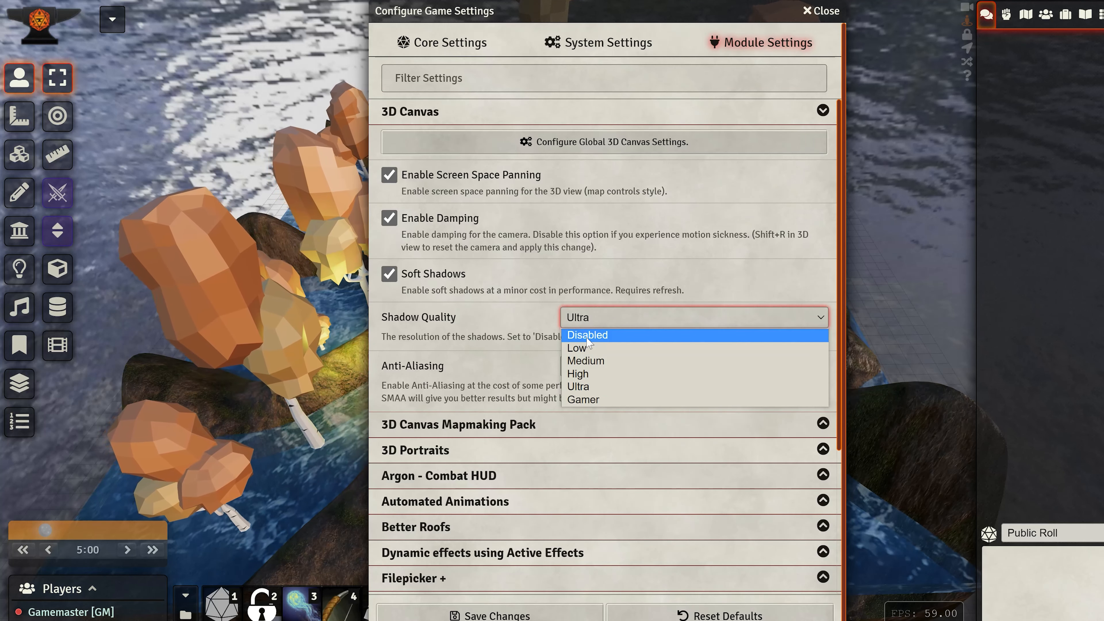
{"action": "left_click", "coordinate": [580, 318]}
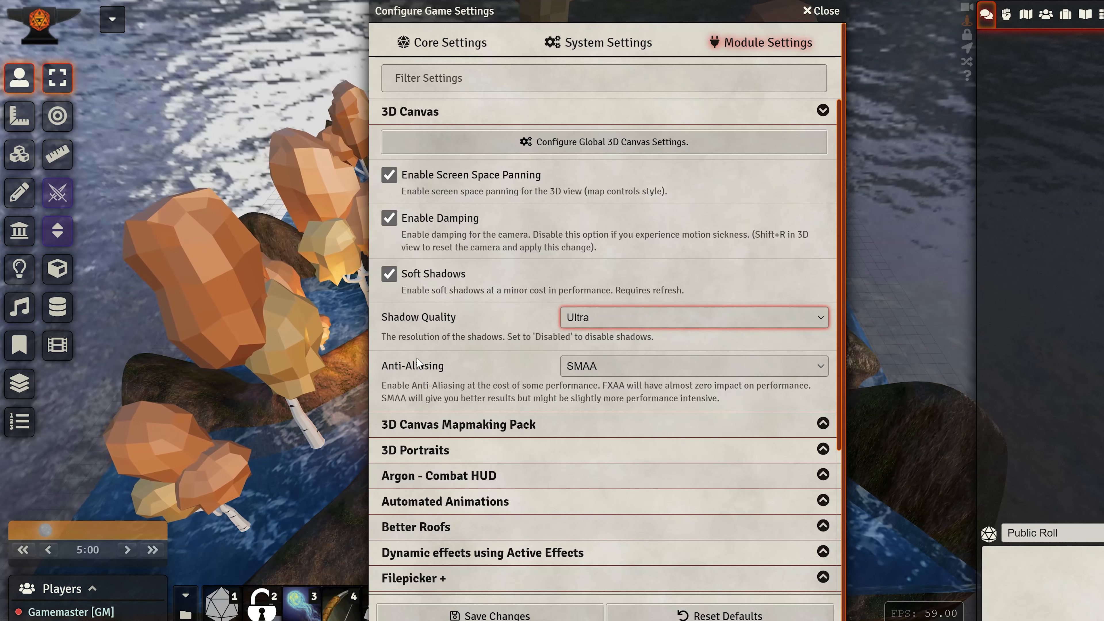
Examine the available Anti-Aliasing modes, keep SMAA, and close the game settings without saving
{"action": "left_click", "coordinate": [596, 365]}
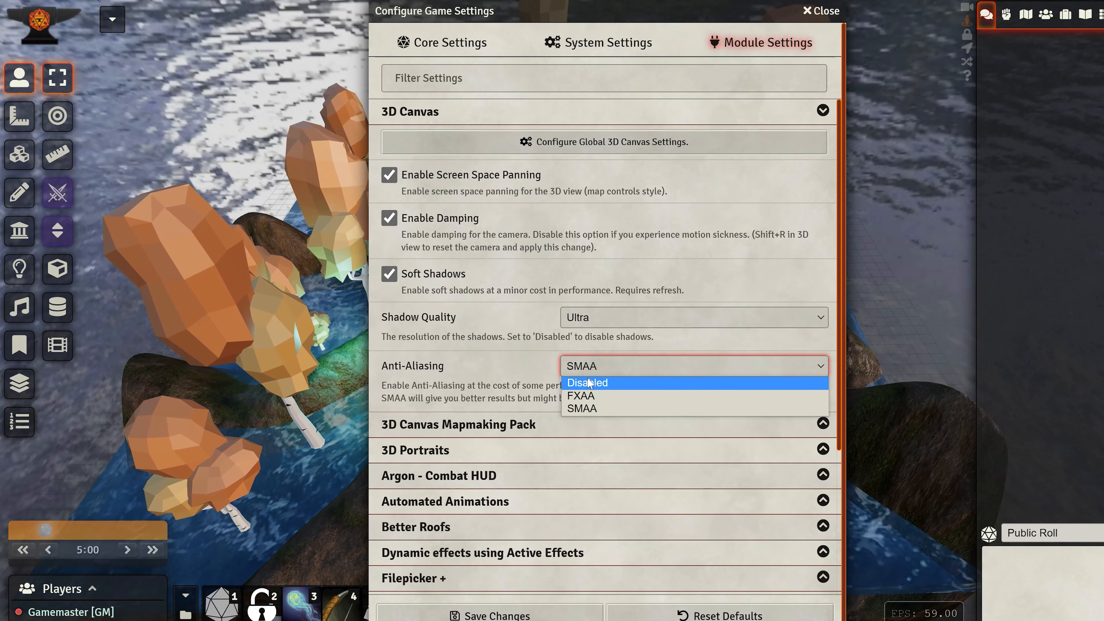
{"action": "left_click", "coordinate": [605, 370]}
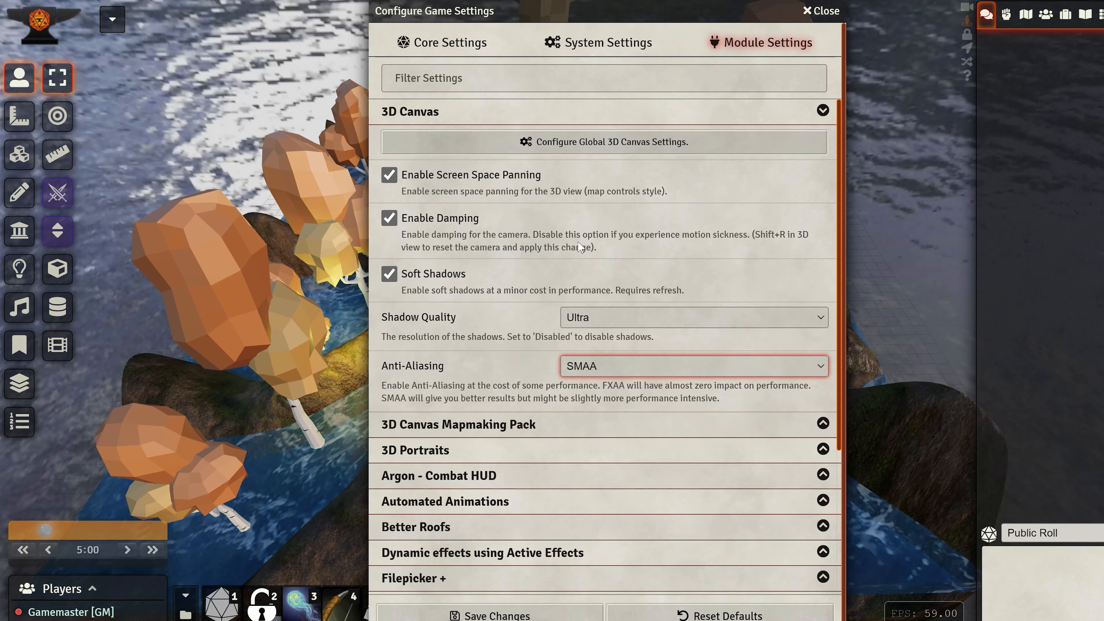
{"action": "left_click", "coordinate": [821, 11]}
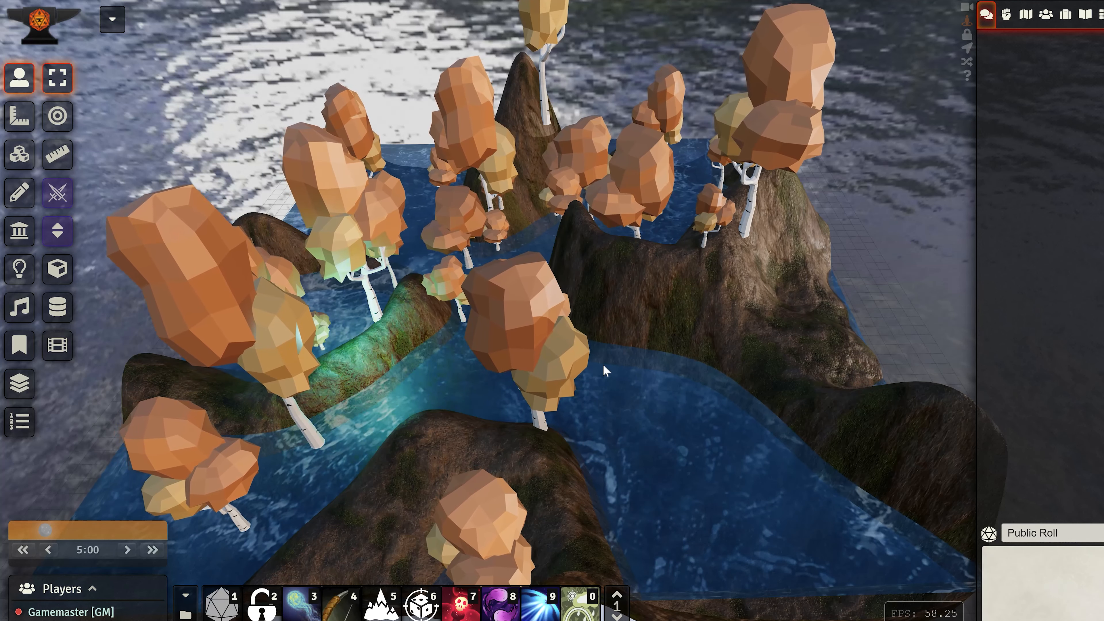